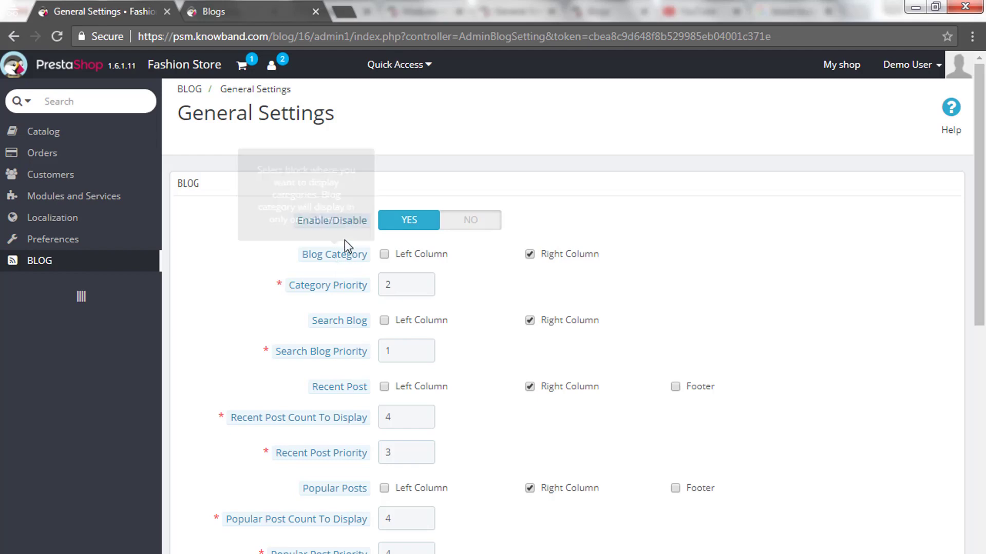
- Switch the Blog Category block to the left column, and return it to the right column
{"action": "left_click", "coordinate": [383, 254]}
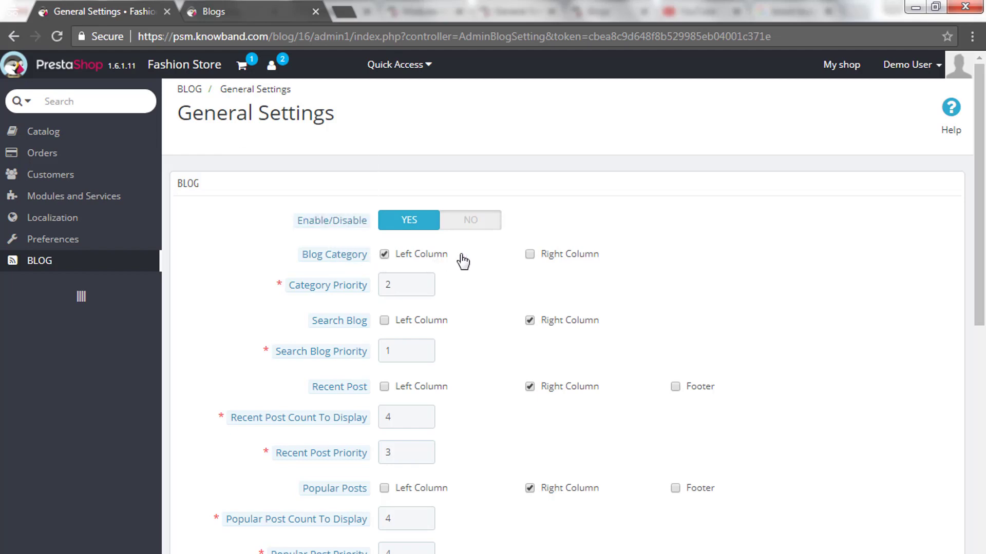
{"action": "left_click", "coordinate": [531, 254]}
{"action": "mouse_move", "coordinate": [341, 285]}
- Open the storefront's blog page and examine the Blog Categories block and the post listings
{"action": "left_click", "coordinate": [243, 5]}
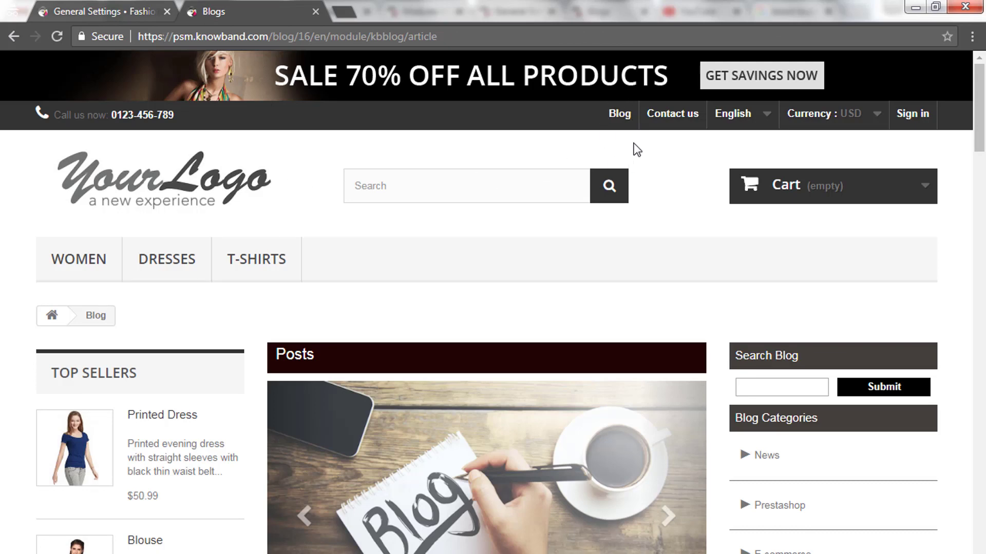
{"action": "left_click", "coordinate": [620, 115]}
{"action": "scroll", "coordinate": [606, 241], "scroll_direction": "down", "scroll_amount": 3}
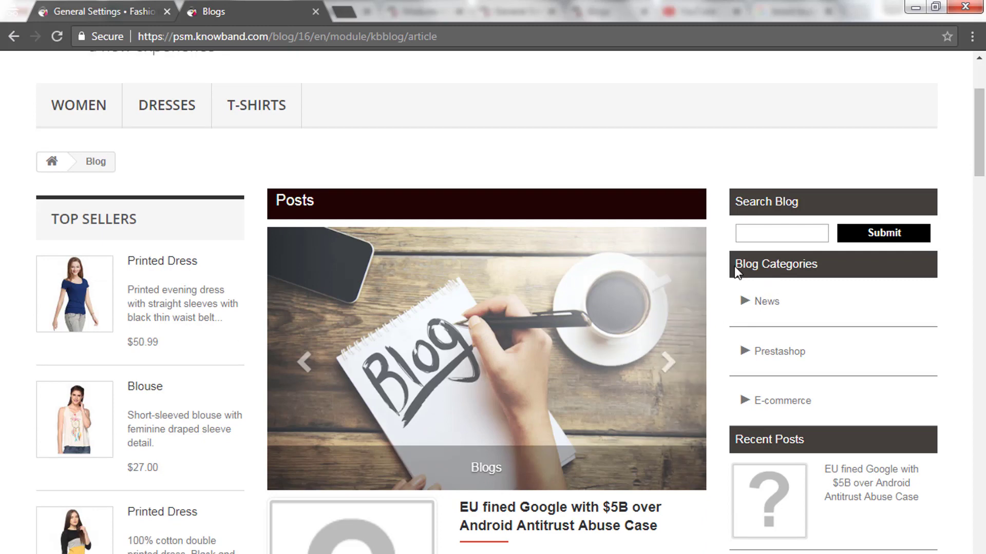
{"action": "left_click_drag", "start_coordinate": [734, 266], "coordinate": [837, 263]}
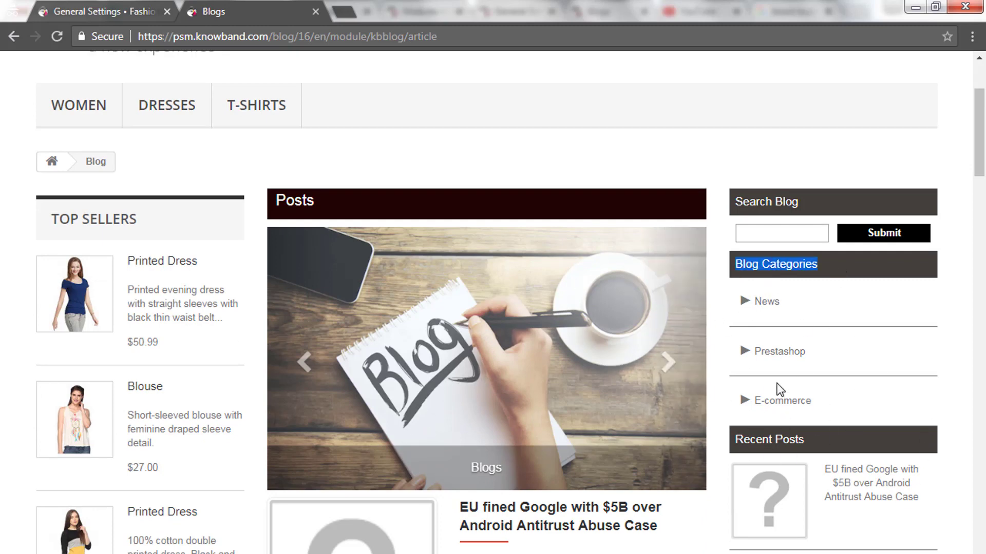
{"action": "left_click", "coordinate": [719, 406]}
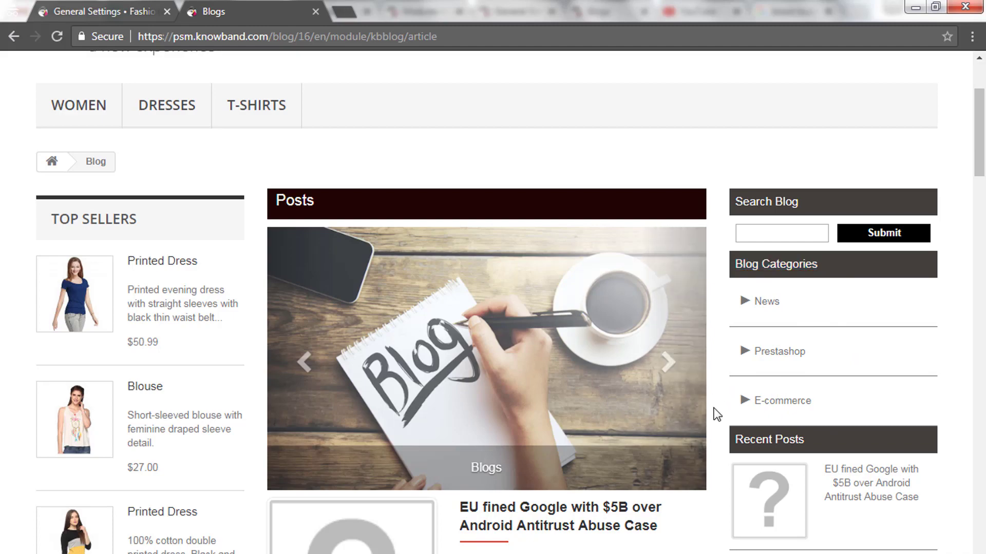
{"action": "scroll", "coordinate": [713, 412], "scroll_direction": "down", "scroll_amount": 8}
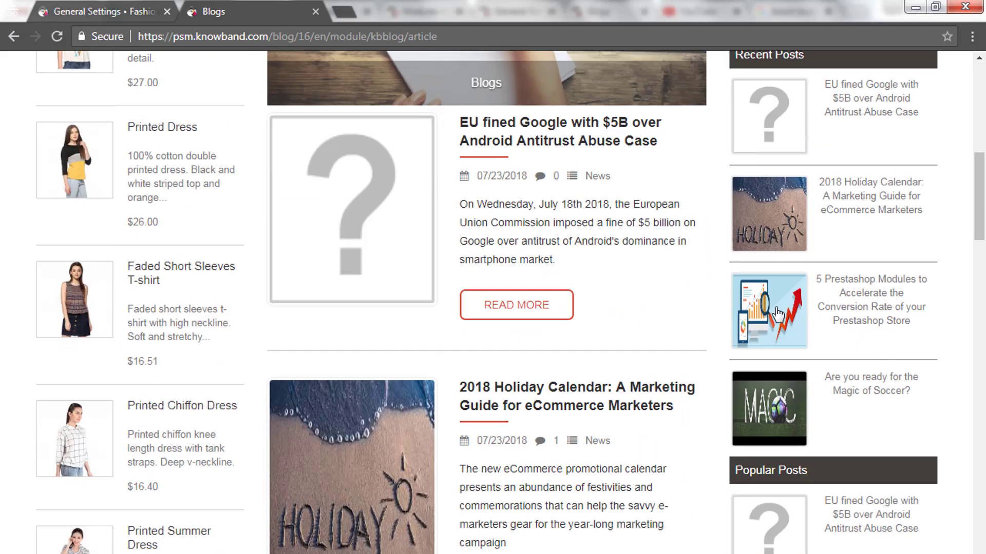
{"action": "scroll", "coordinate": [545, 519], "scroll_direction": "down", "scroll_amount": 5}
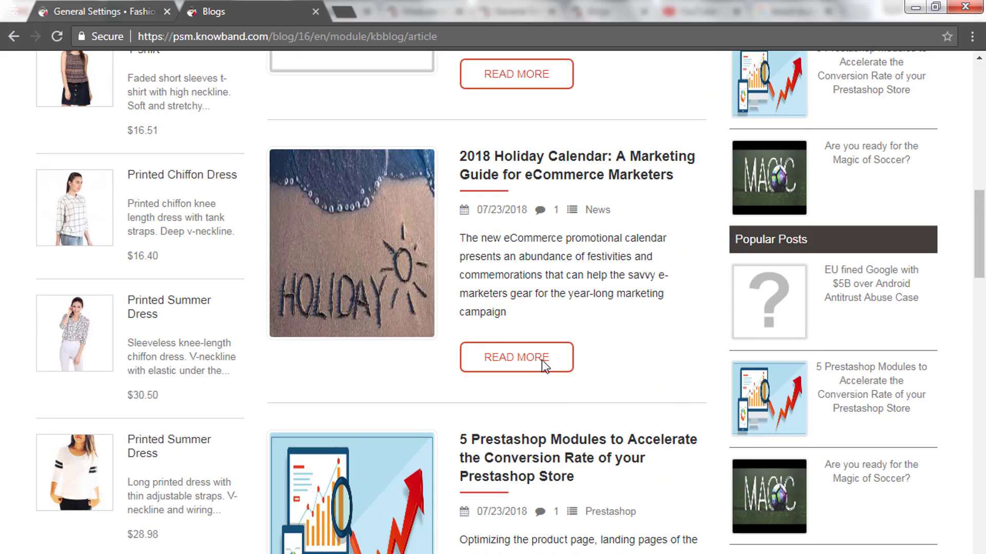
{"action": "scroll", "coordinate": [387, 434], "scroll_direction": "up", "scroll_amount": 8}
{"action": "scroll", "coordinate": [315, 226], "scroll_direction": "up", "scroll_amount": 2}
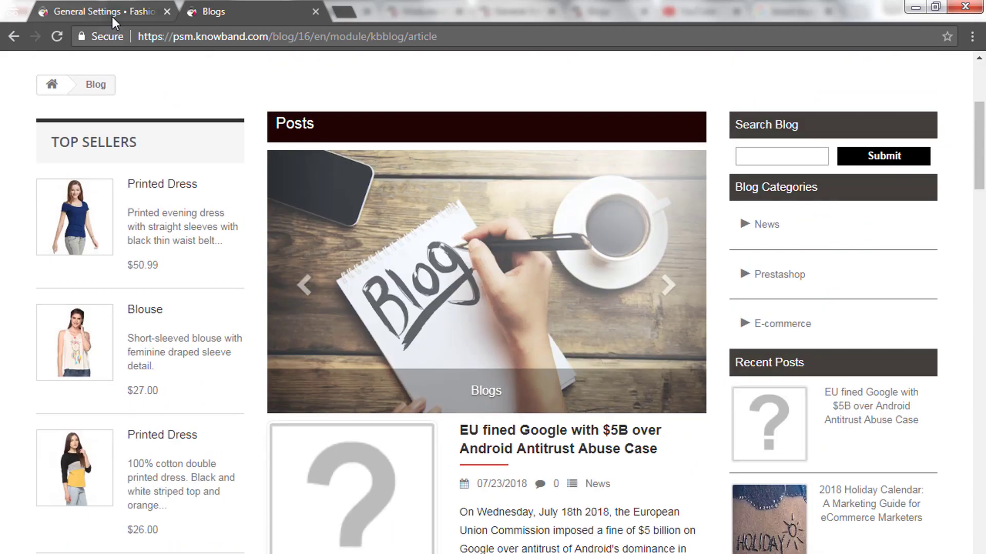
- Return to the blog module's General Settings and check the Search Blog Priority setting
{"action": "left_click", "coordinate": [112, 5]}
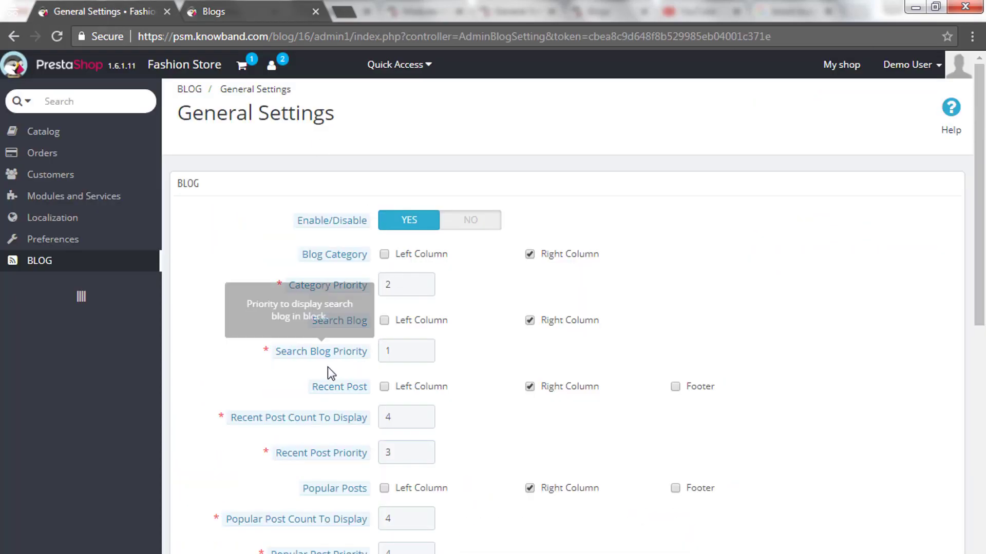
{"action": "left_click_drag", "start_coordinate": [287, 353], "coordinate": [380, 354]}
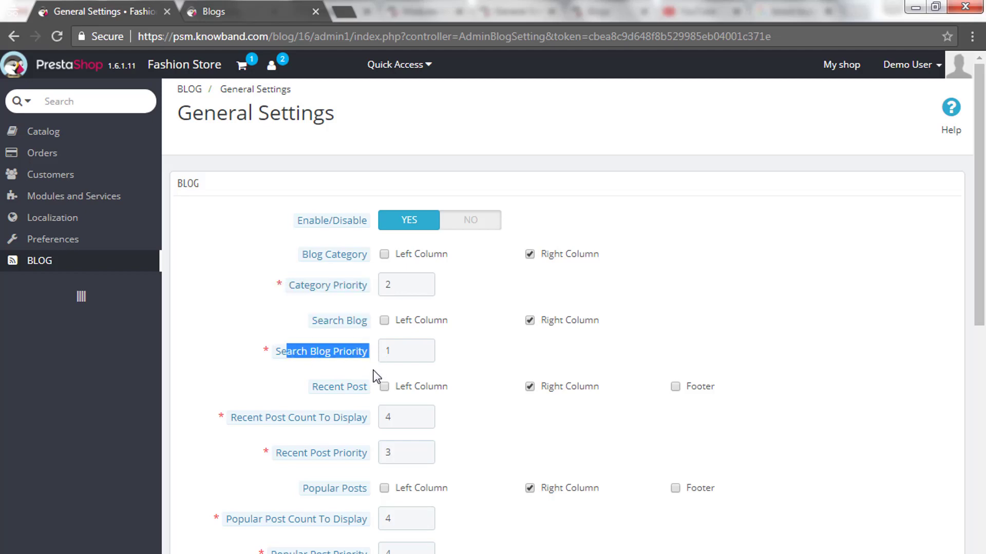
{"action": "left_click", "coordinate": [407, 352]}
{"action": "left_click", "coordinate": [479, 373]}
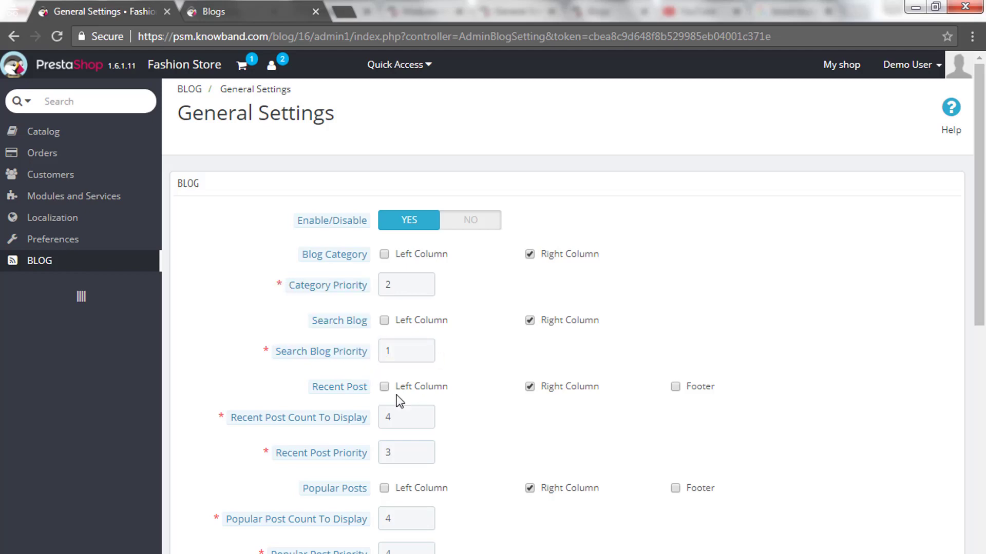
- Switch the Recent Post block to the left column, and return it to the right column
{"action": "left_click", "coordinate": [384, 387]}
{"action": "left_click", "coordinate": [530, 388]}
{"action": "left_click", "coordinate": [384, 388]}
{"action": "left_click", "coordinate": [530, 386]}
- On the storefront's blog page, locate the Search Blog block and copy "2018 Holiday Calendar" from the matching post's title
{"action": "left_click", "coordinate": [248, 2]}
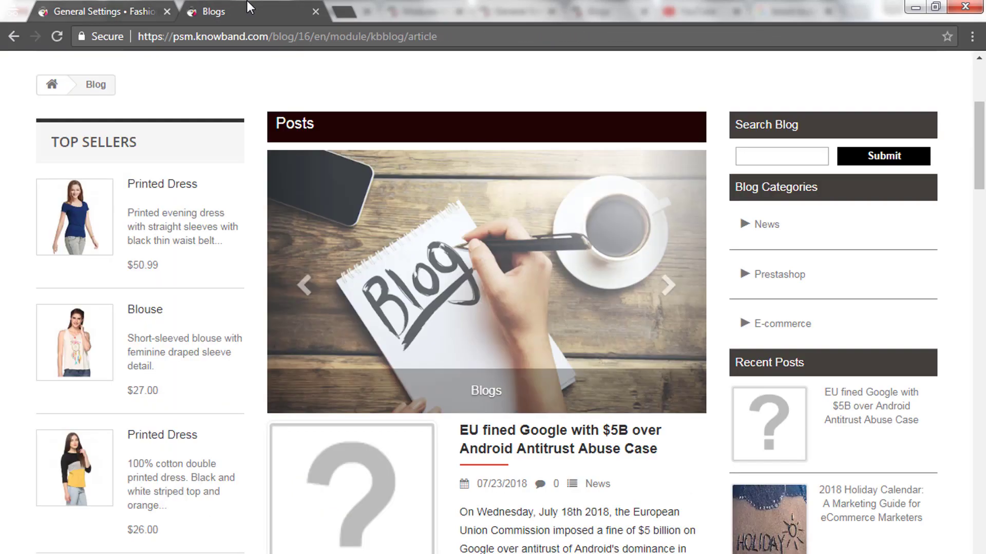
{"action": "left_click_drag", "start_coordinate": [737, 126], "coordinate": [811, 125]}
{"action": "left_click", "coordinate": [781, 151]}
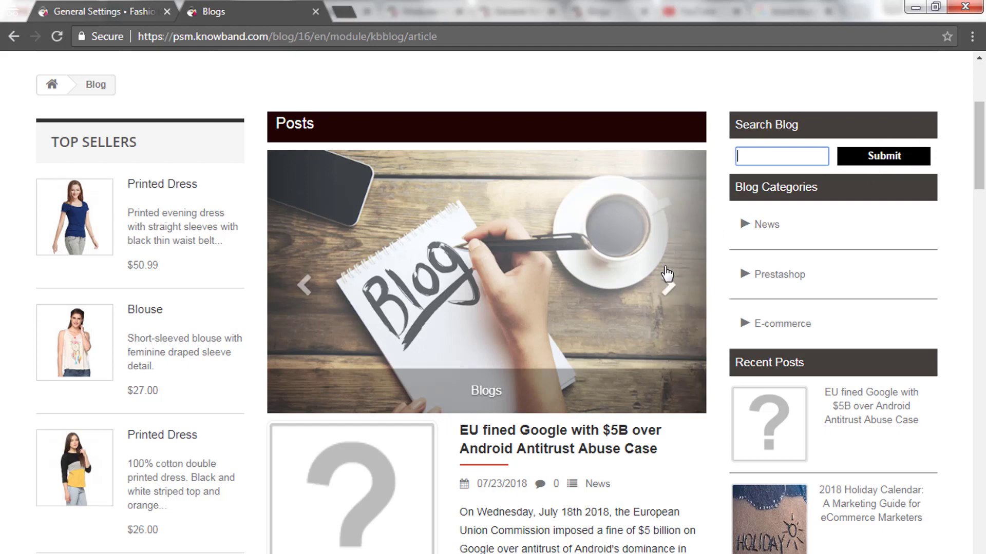
{"action": "scroll", "coordinate": [662, 270], "scroll_direction": "down", "scroll_amount": 7}
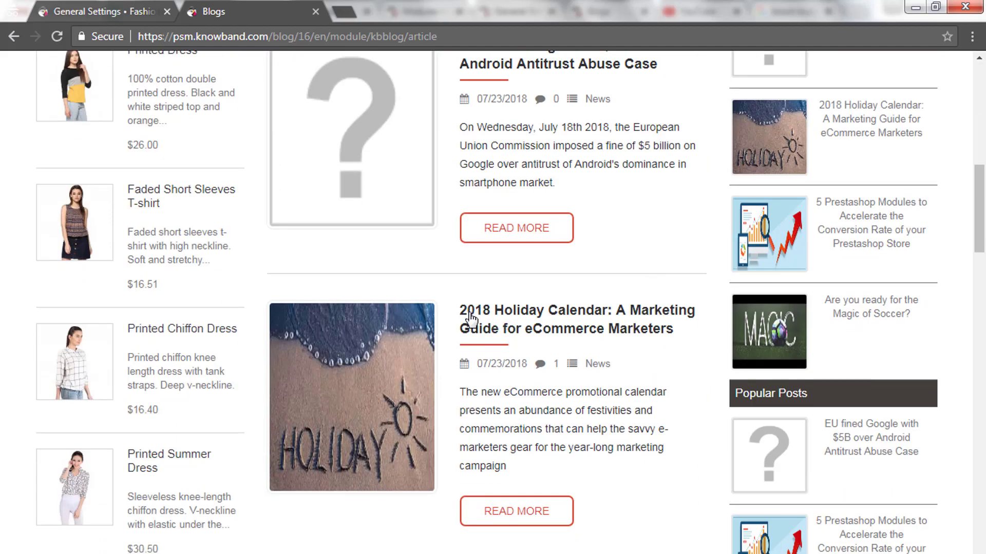
{"action": "left_click_drag", "start_coordinate": [453, 310], "coordinate": [609, 308]}
{"action": "key", "text": "ctrl+c"}
- Search the blog for "2018 Holiday Calendar" using the copied text and review the search results
{"action": "scroll", "coordinate": [642, 310], "scroll_direction": "up", "scroll_amount": 8}
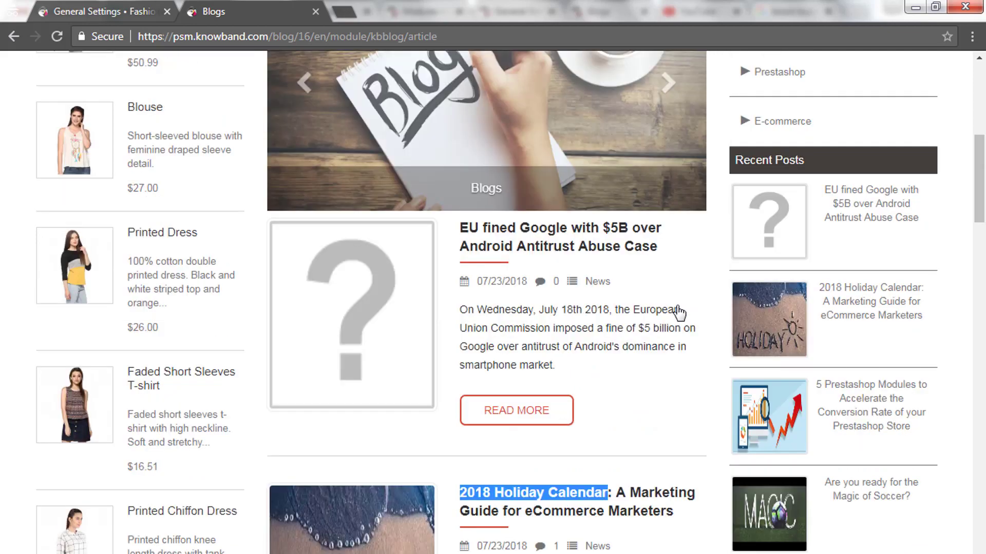
{"action": "left_click", "coordinate": [752, 232]}
{"action": "key", "text": "ctrl+v"}
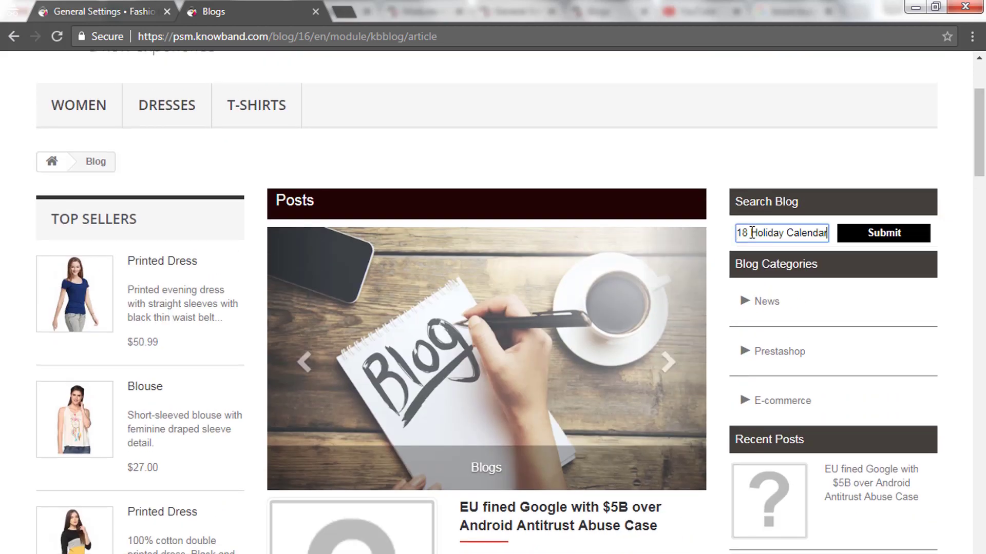
{"action": "left_click", "coordinate": [881, 238]}
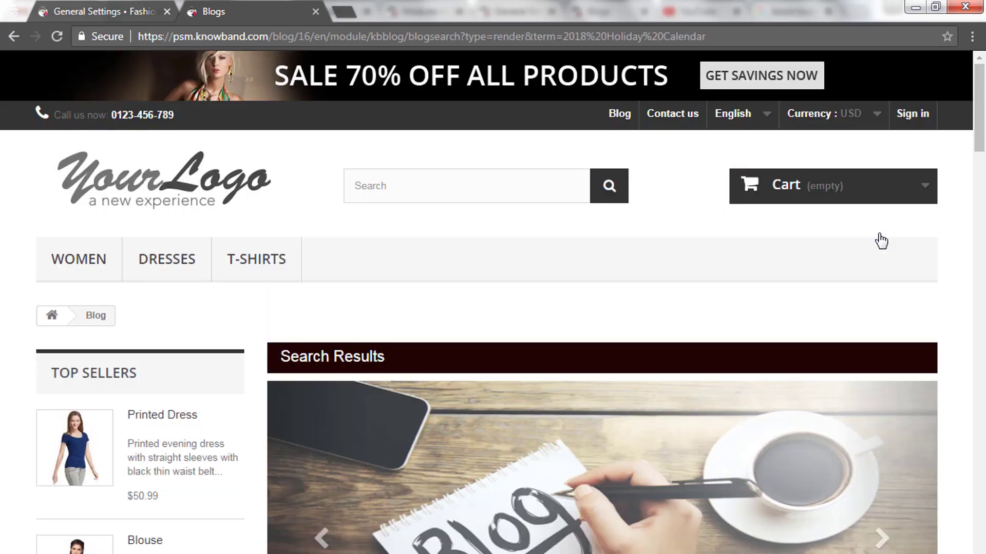
{"action": "scroll", "coordinate": [879, 239], "scroll_direction": "down", "scroll_amount": 8}
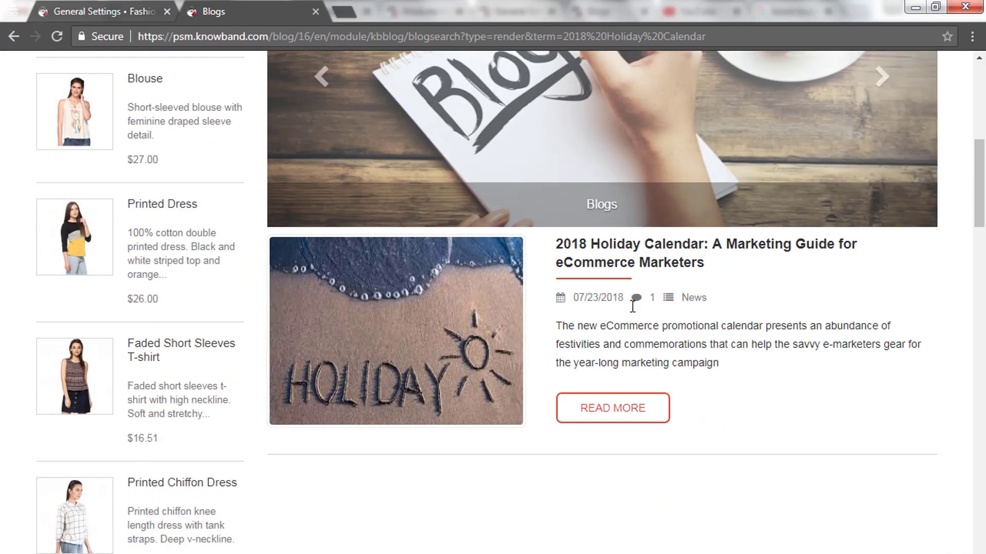
{"action": "scroll", "coordinate": [438, 227], "scroll_direction": "up", "scroll_amount": 5}
- Dismiss the Windows color scheme prompt without choosing an option
{"action": "key", "text": "ctrl+l"}
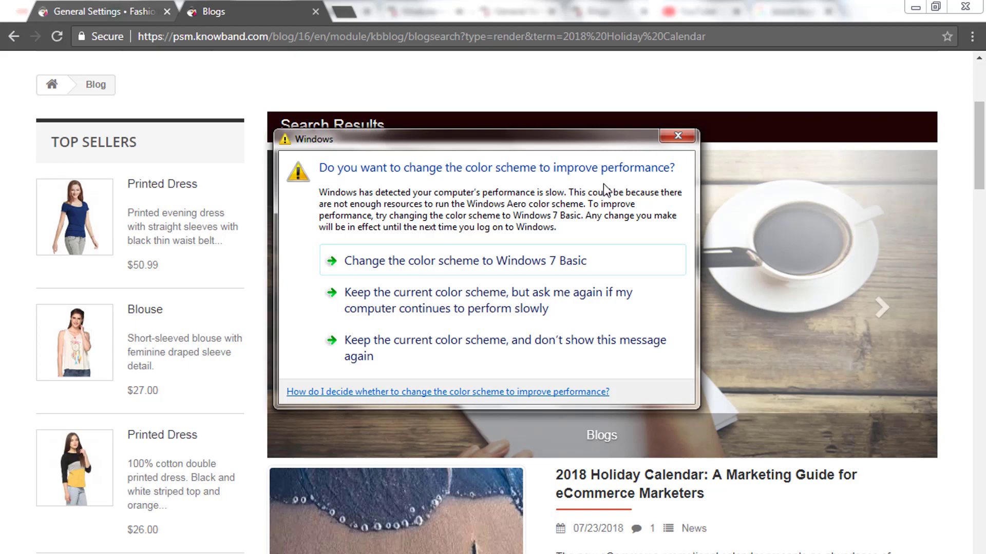
{"action": "left_click", "coordinate": [678, 136]}
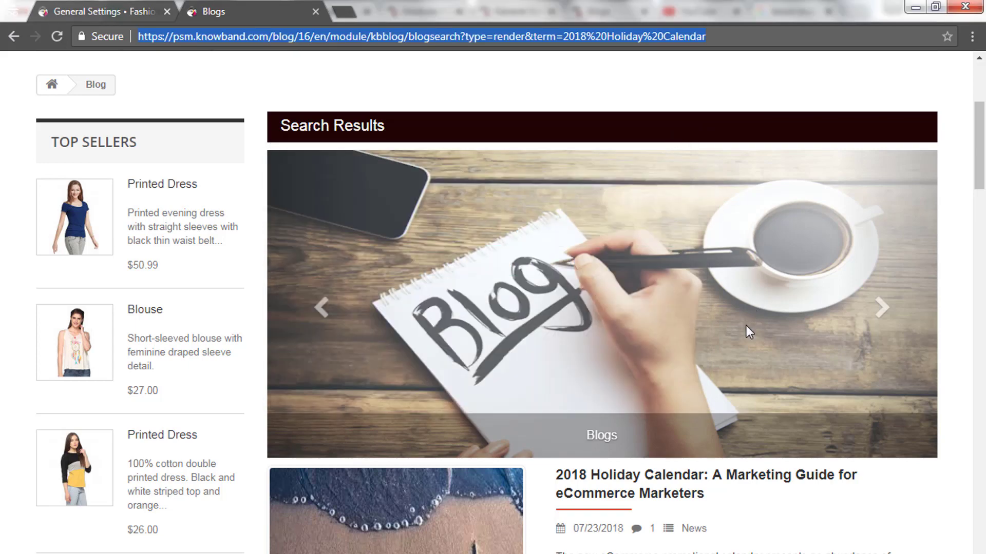
- Check the General Settings page briefly and look over the full length of the storefront's search results page
{"action": "left_click", "coordinate": [125, 4]}
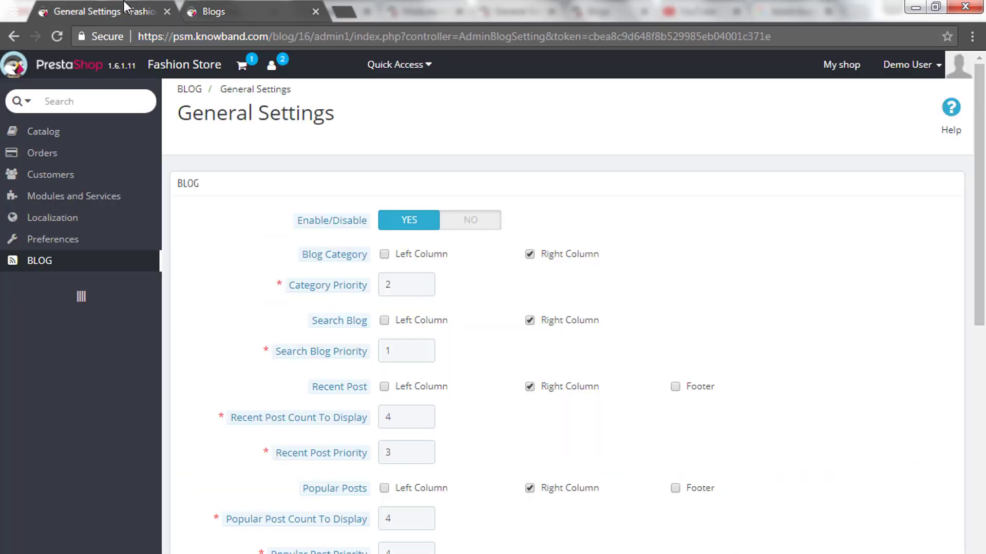
{"action": "left_click", "coordinate": [257, 1]}
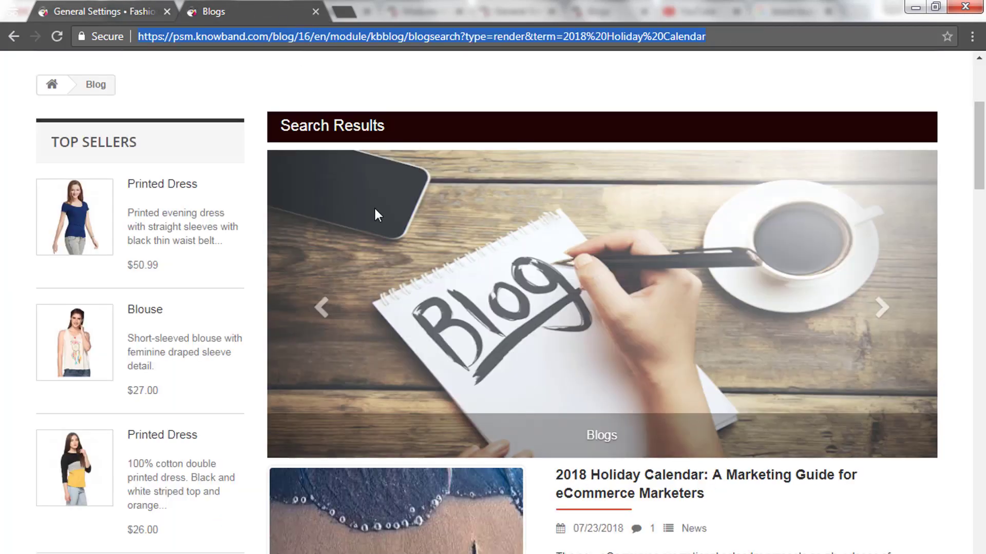
{"action": "scroll", "coordinate": [492, 295], "scroll_direction": "down", "scroll_amount": 9}
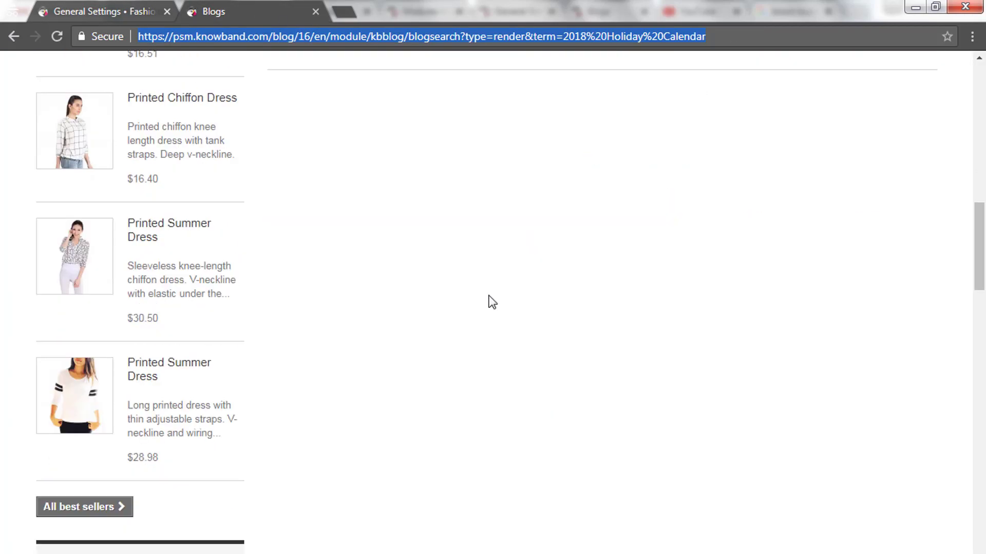
{"action": "scroll", "coordinate": [490, 296], "scroll_direction": "down", "scroll_amount": 9}
{"action": "scroll", "coordinate": [490, 297], "scroll_direction": "up", "scroll_amount": 6}
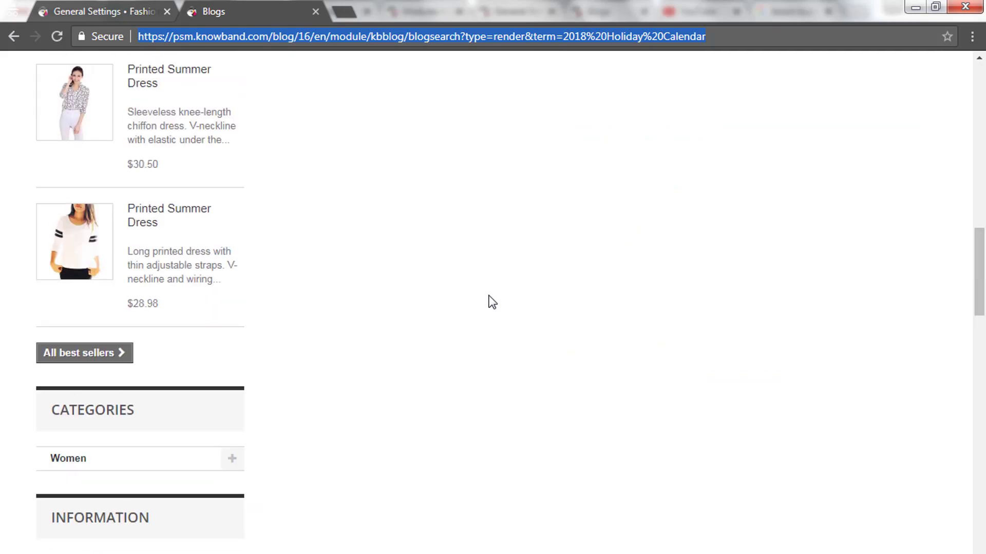
{"action": "scroll", "coordinate": [492, 302], "scroll_direction": "up", "scroll_amount": 10}
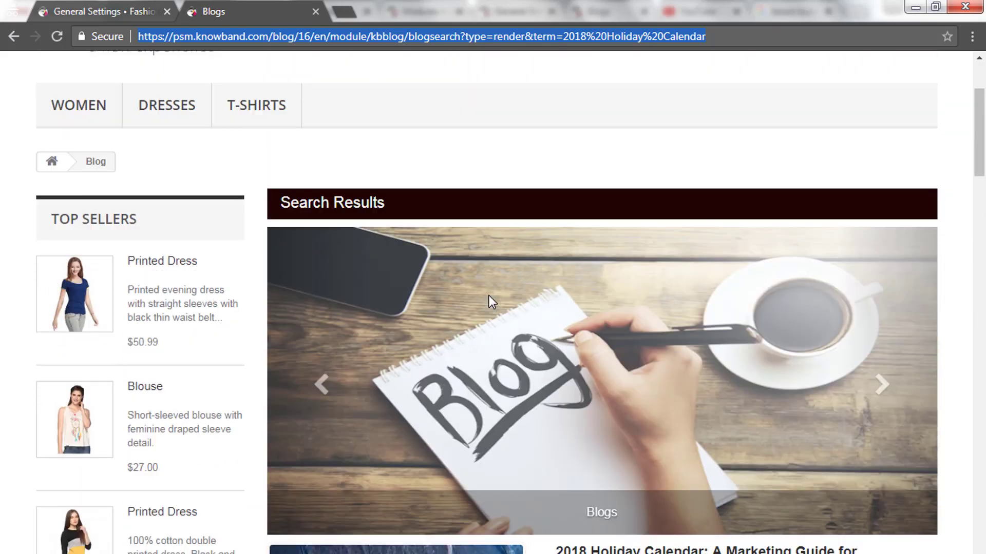
{"action": "scroll", "coordinate": [489, 297], "scroll_direction": "up", "scroll_amount": 3}
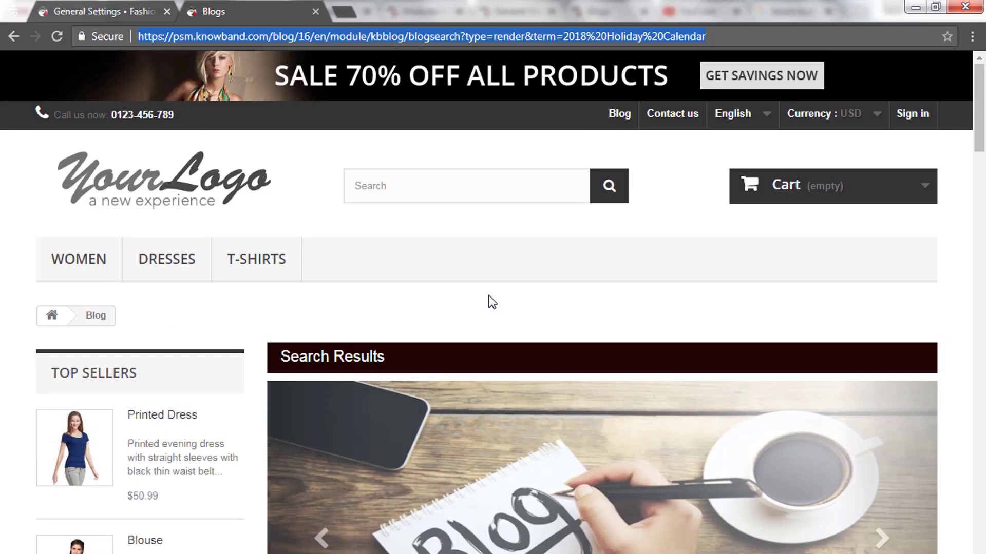
{"action": "left_click", "coordinate": [128, 1]}
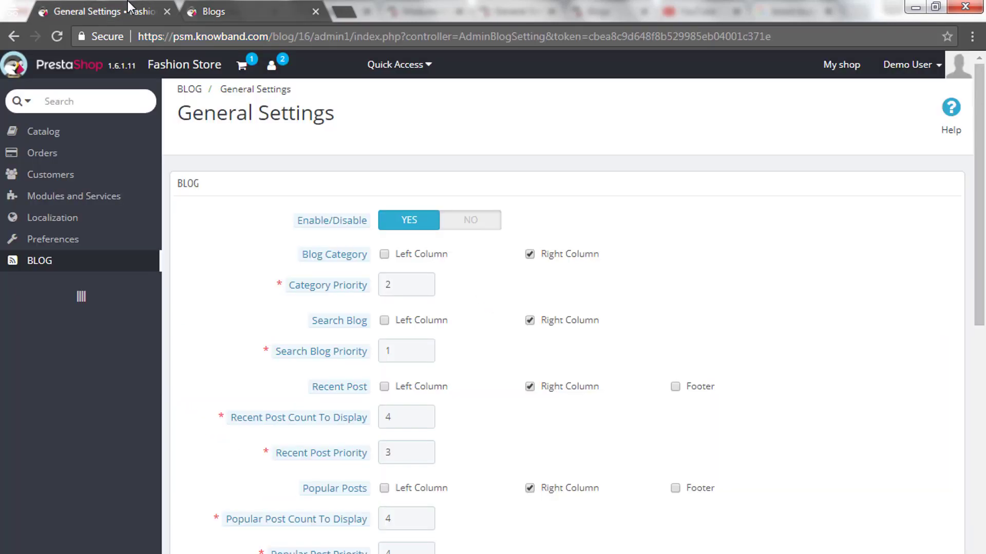
{"action": "left_click", "coordinate": [235, 1]}
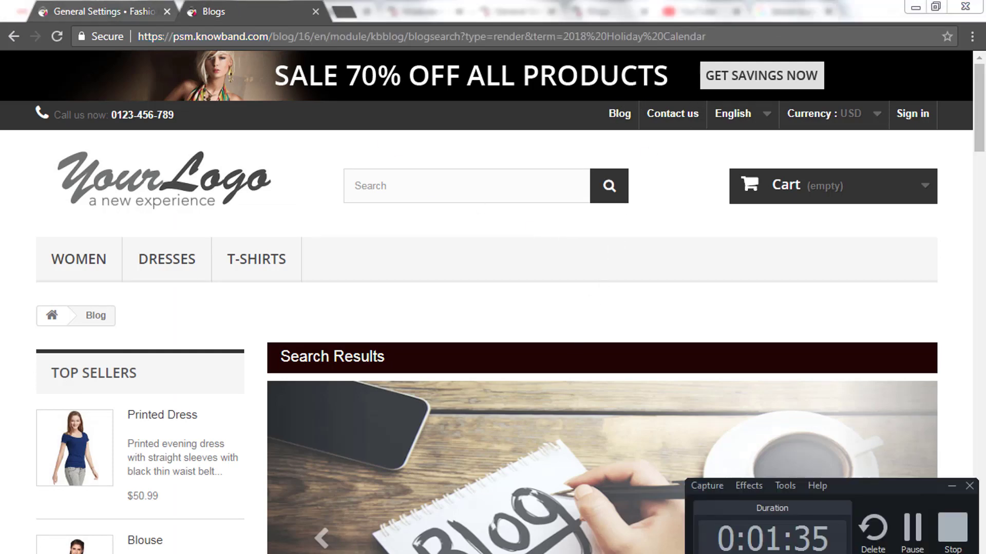
{"action": "left_click", "coordinate": [637, 246]}
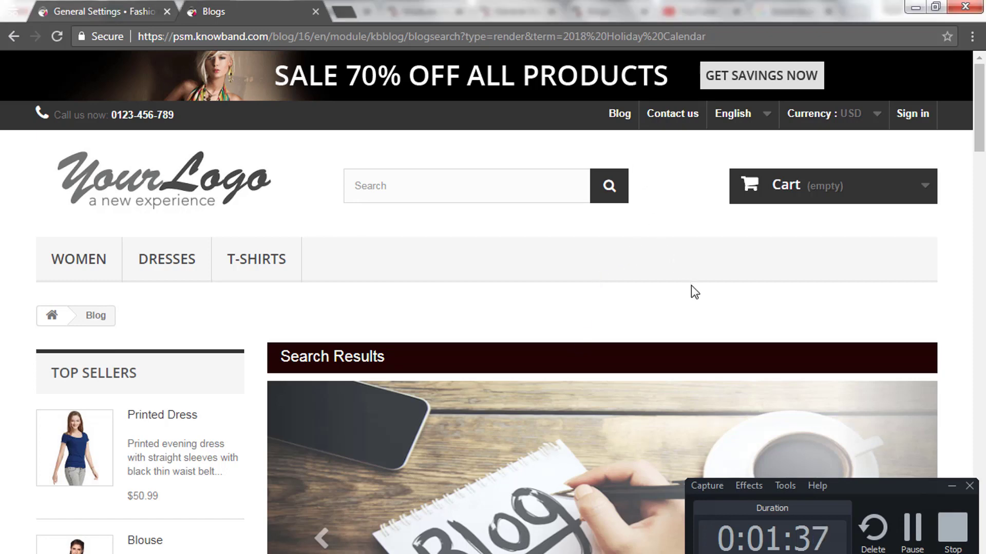
{"action": "left_click", "coordinate": [950, 486]}
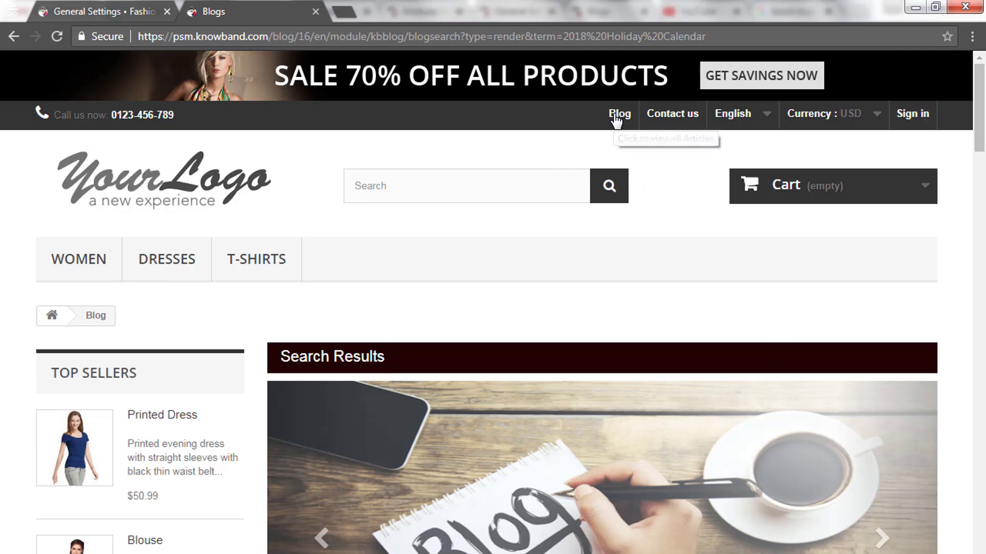
{"action": "scroll", "coordinate": [659, 171], "scroll_direction": "down", "scroll_amount": 9}
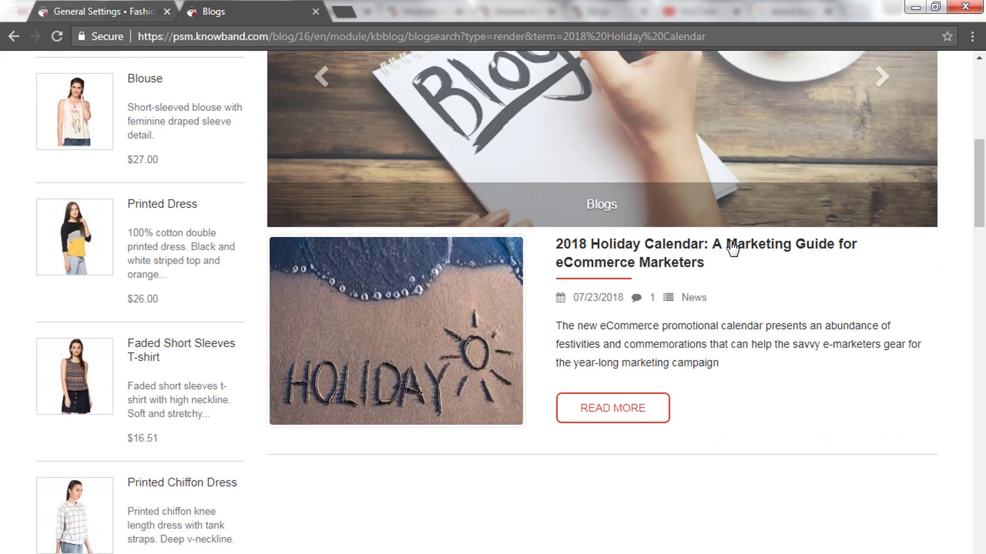
{"action": "scroll", "coordinate": [531, 292], "scroll_direction": "up", "scroll_amount": 6}
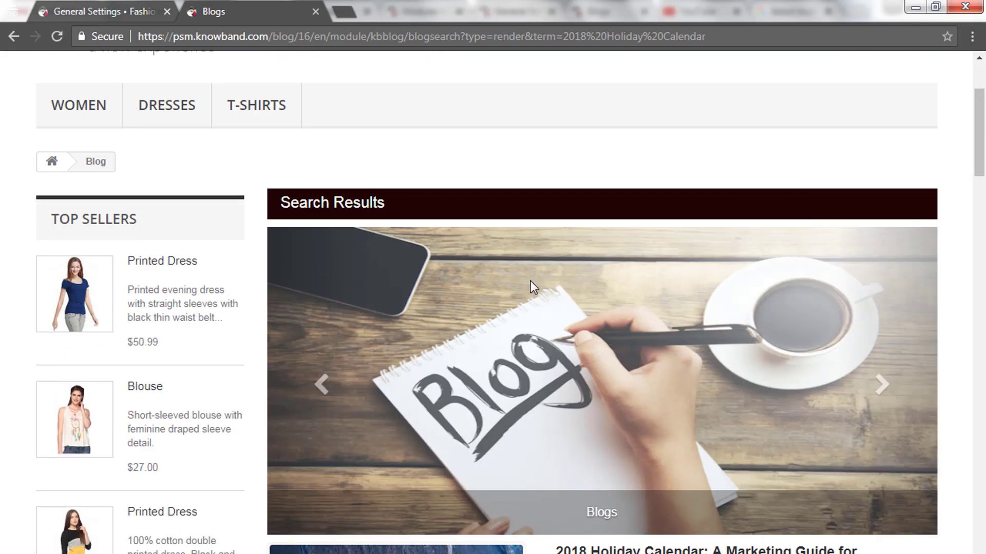
{"action": "scroll", "coordinate": [531, 287], "scroll_direction": "up", "scroll_amount": 3}
- Open the storefront's blog article page and examine the Recent Posts block
{"action": "left_click", "coordinate": [609, 116]}
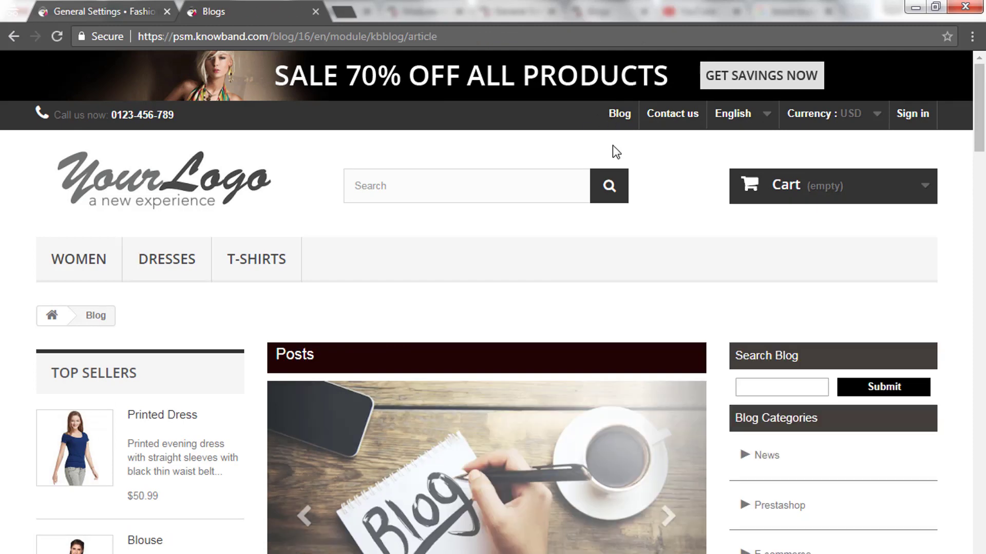
{"action": "scroll", "coordinate": [618, 168], "scroll_direction": "down", "scroll_amount": 5}
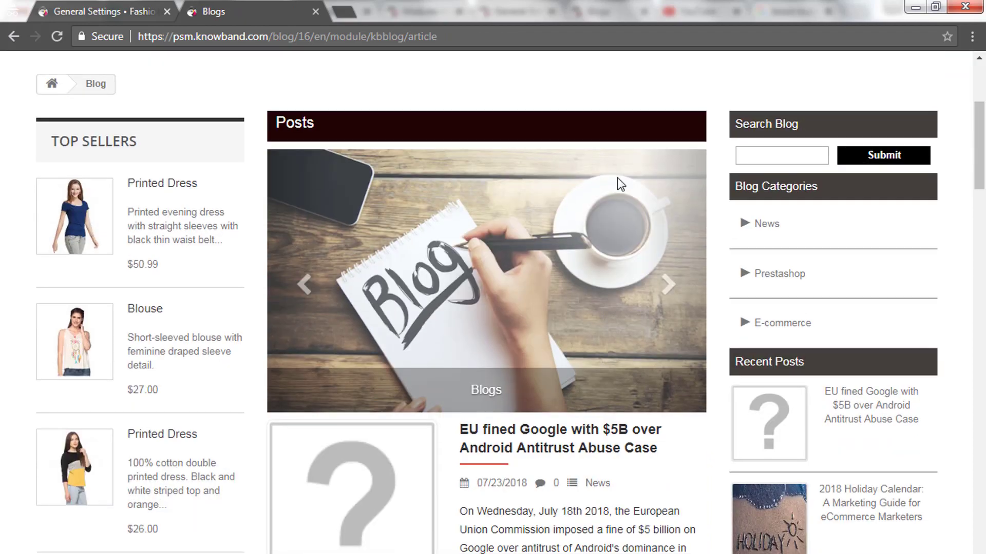
{"action": "scroll", "coordinate": [618, 179], "scroll_direction": "down", "scroll_amount": 3}
{"action": "left_click_drag", "start_coordinate": [735, 208], "coordinate": [839, 221]}
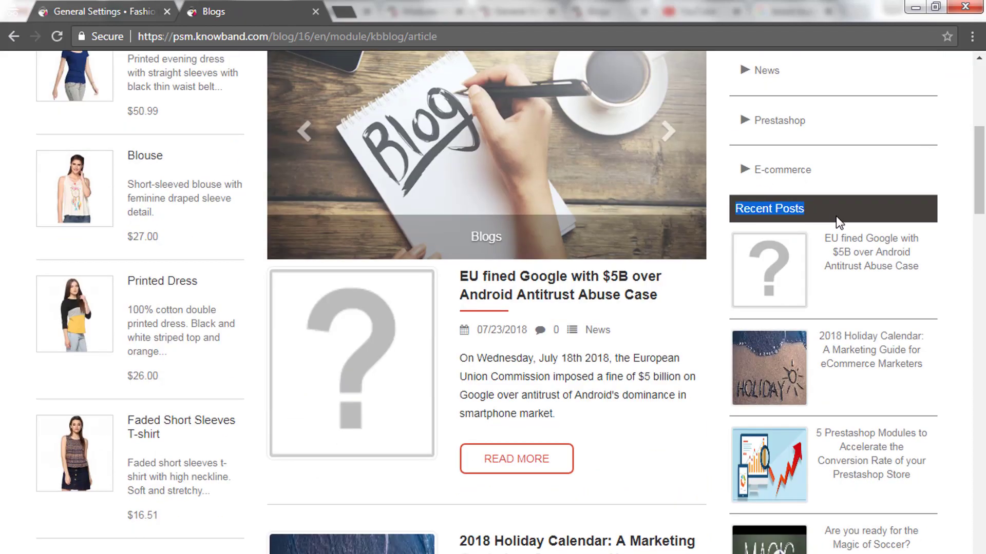
- Check the storefront's Recent Posts block and examine the Recent Post Count To Display setting in General Settings
{"action": "scroll", "coordinate": [825, 291], "scroll_direction": "down", "scroll_amount": 2}
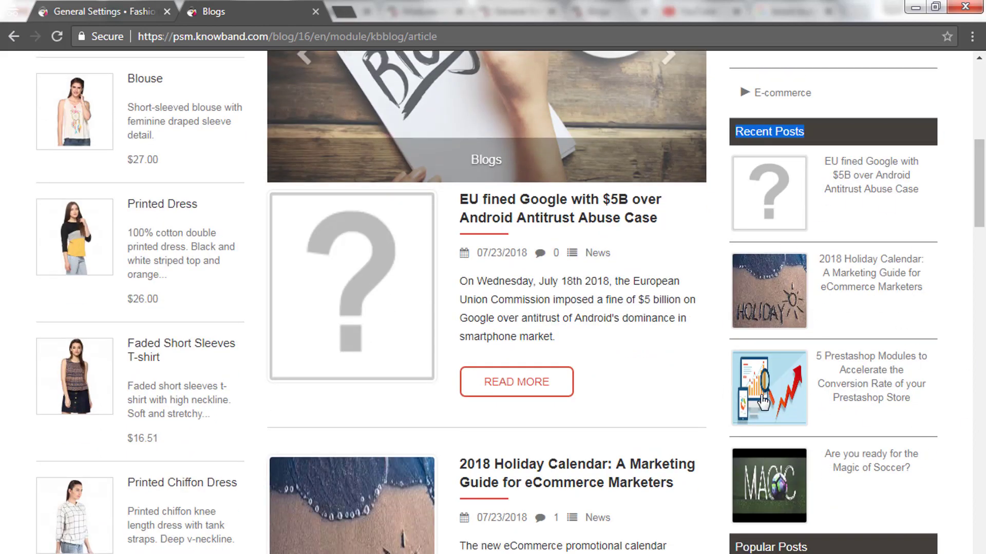
{"action": "scroll", "coordinate": [718, 383], "scroll_direction": "up", "scroll_amount": 6}
{"action": "left_click", "coordinate": [100, 3]}
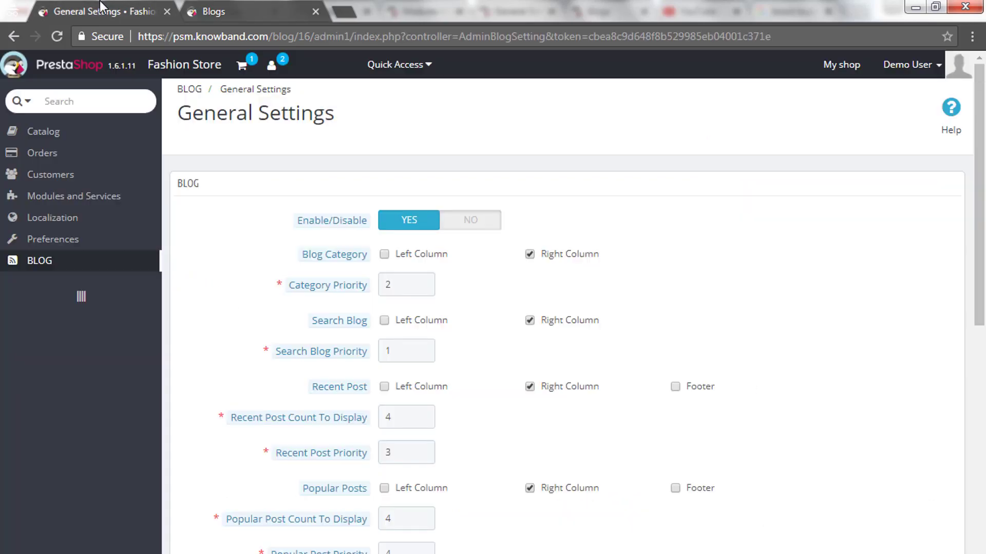
{"action": "scroll", "coordinate": [314, 302], "scroll_direction": "down", "scroll_amount": 1}
{"action": "mouse_move", "coordinate": [234, 345]}
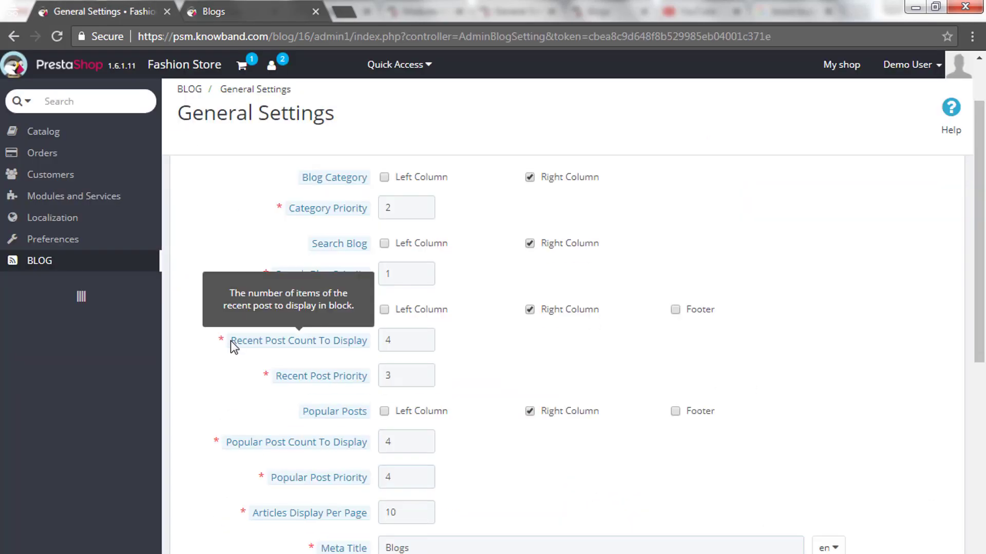
{"action": "left_click_drag", "start_coordinate": [253, 341], "coordinate": [365, 347]}
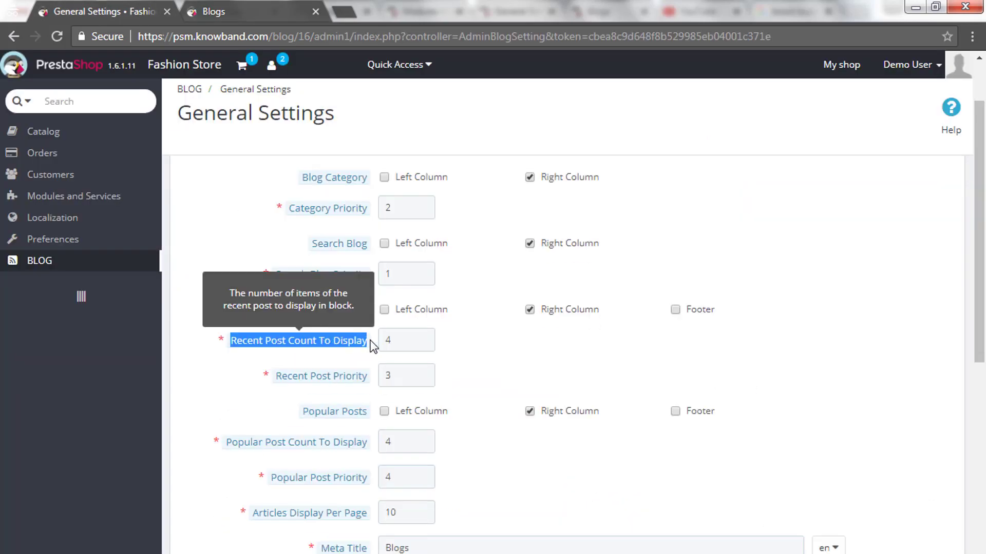
{"action": "left_click", "coordinate": [310, 362]}
{"action": "left_click", "coordinate": [409, 339]}
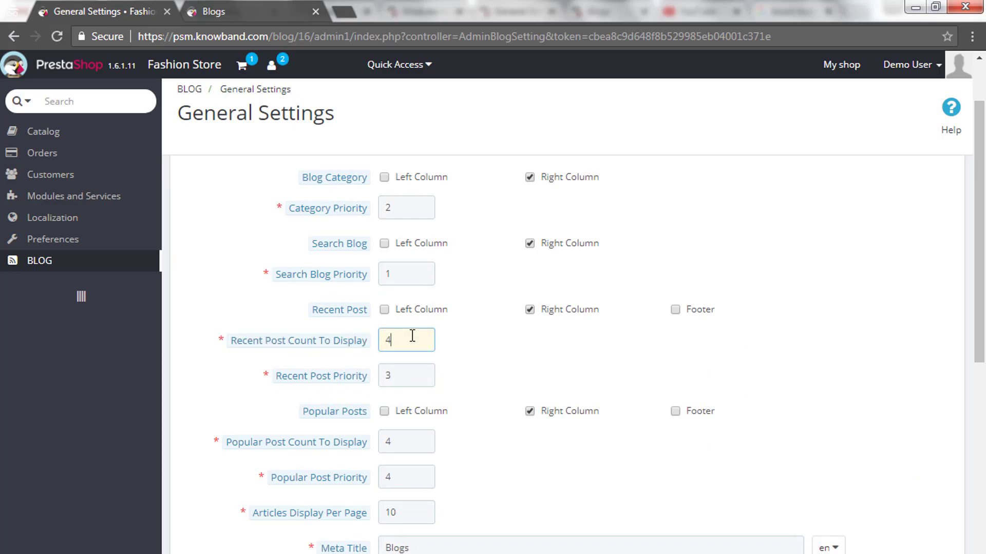
- Look over the posts listed in the storefront's Recent Posts block against the configured post count
{"action": "left_click", "coordinate": [282, 2]}
{"action": "scroll", "coordinate": [836, 381], "scroll_direction": "down", "scroll_amount": 6}
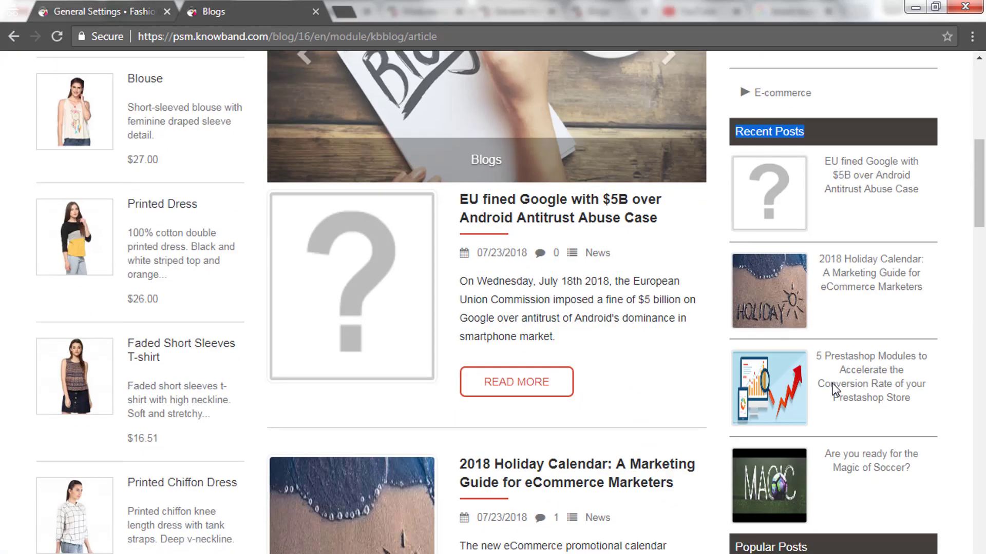
{"action": "scroll", "coordinate": [836, 391], "scroll_direction": "up", "scroll_amount": 1}
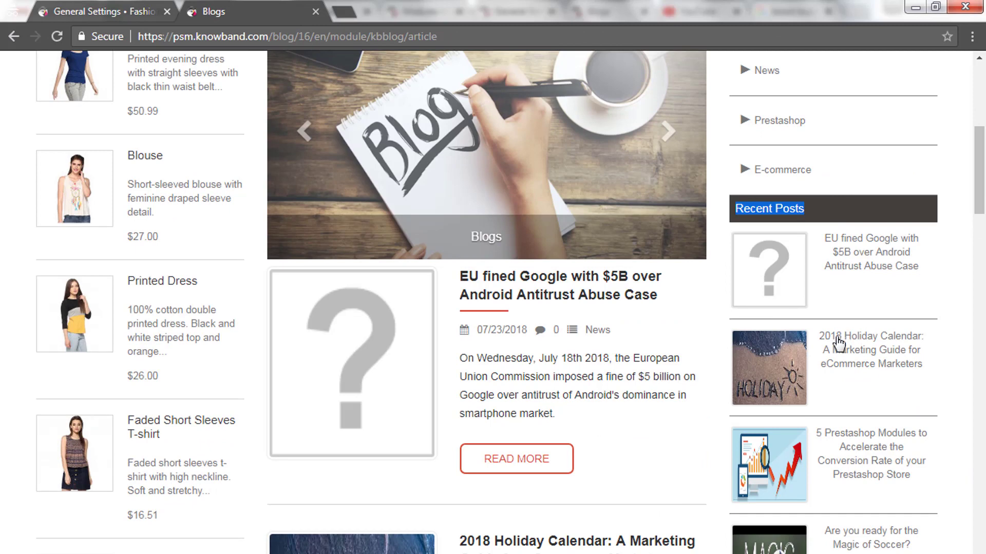
- Return to General Settings and examine the Recent Post Priority setting
{"action": "left_click", "coordinate": [122, 3]}
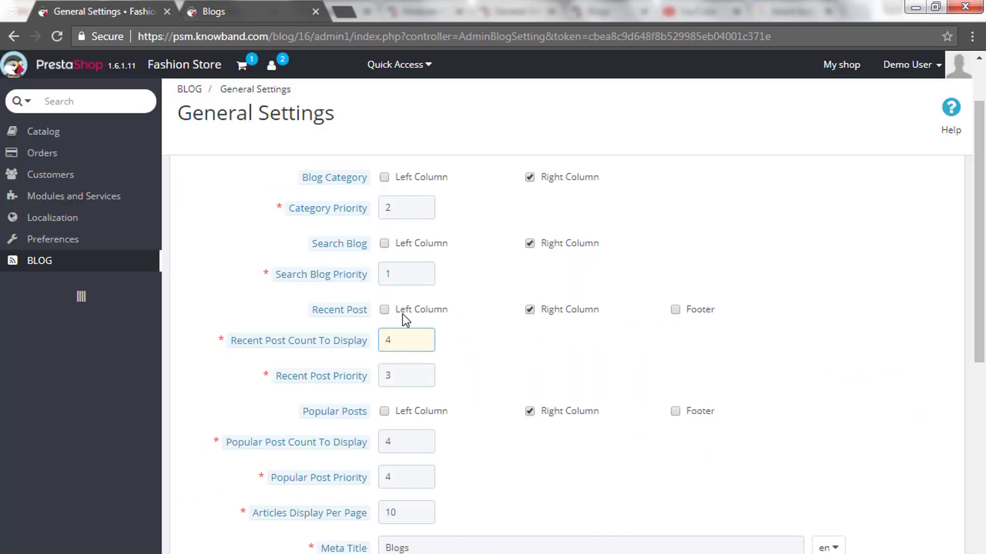
{"action": "scroll", "coordinate": [419, 337], "scroll_direction": "down", "scroll_amount": 1}
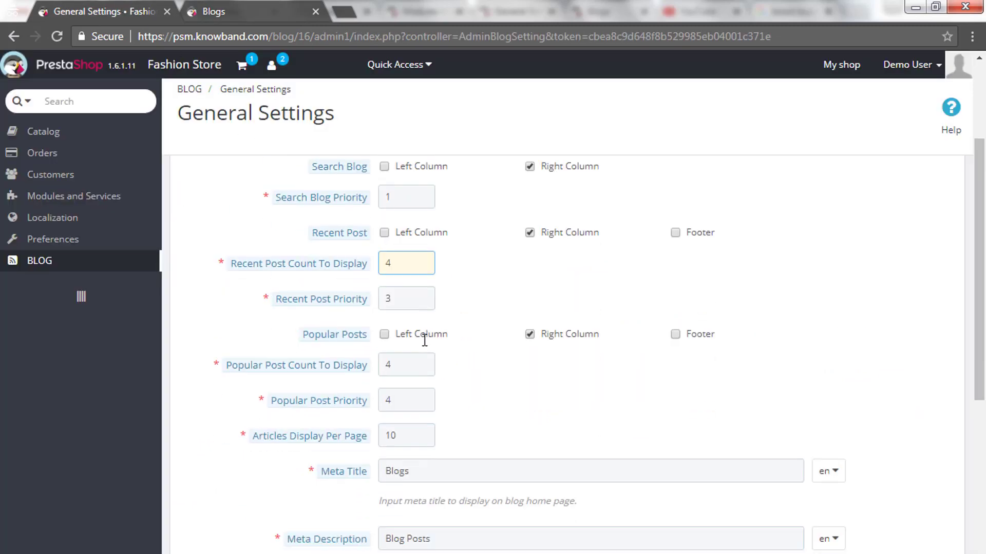
{"action": "left_click", "coordinate": [401, 294]}
{"action": "mouse_move", "coordinate": [276, 301]}
{"action": "left_click_drag", "start_coordinate": [276, 301], "coordinate": [368, 307]}
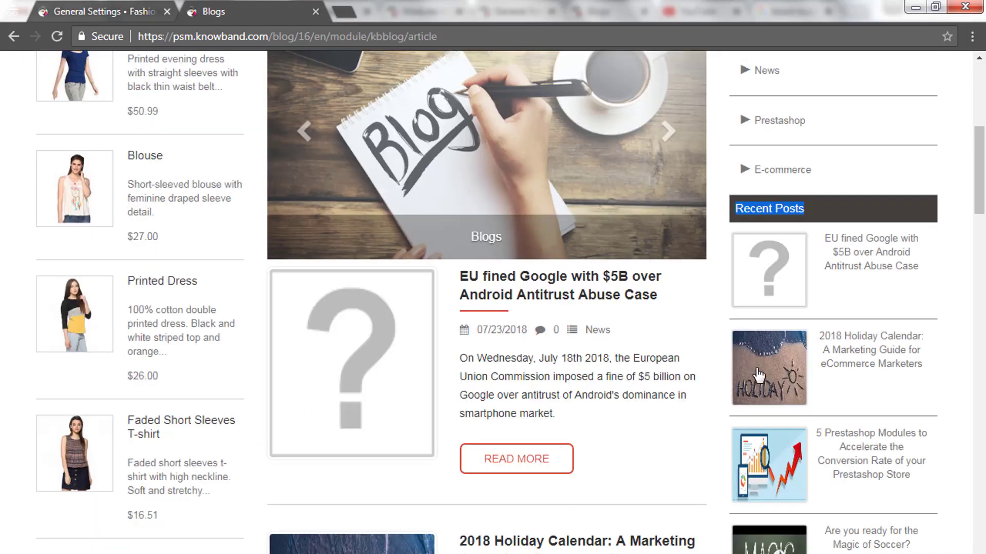
- Compare the order of the storefront's Recent Posts and Popular Posts blocks with the Recent Post Priority setting
{"action": "scroll", "coordinate": [759, 375], "scroll_direction": "down", "scroll_amount": 5}
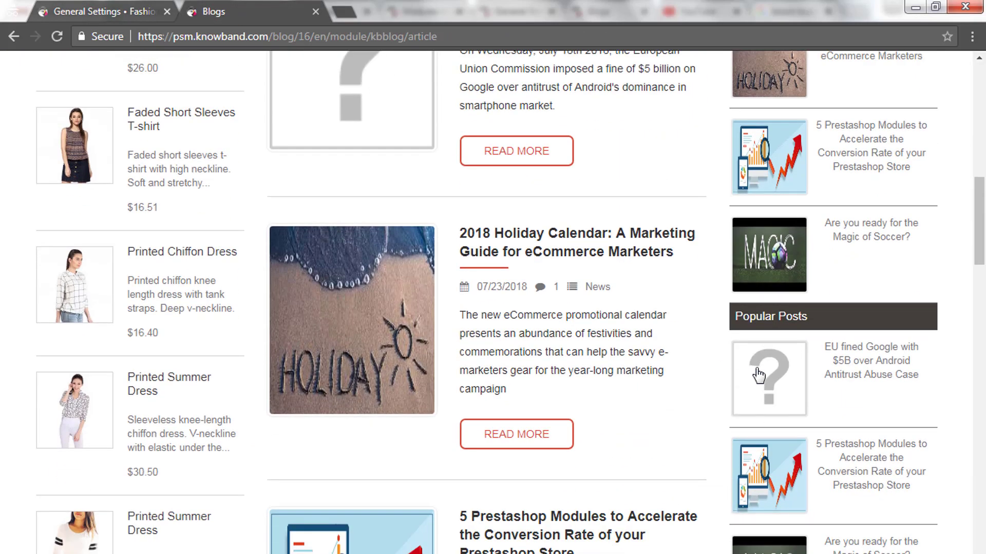
{"action": "left_click", "coordinate": [87, 1]}
{"action": "mouse_move", "coordinate": [287, 301]}
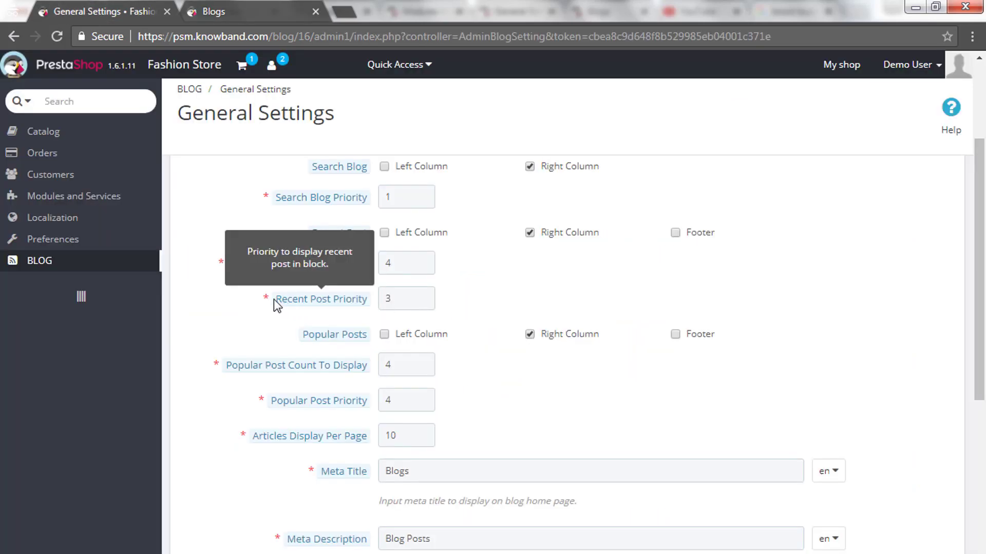
{"action": "left_click_drag", "start_coordinate": [273, 300], "coordinate": [369, 297]}
{"action": "left_click", "coordinate": [406, 298]}
- Try the Left Column and Right Column placement options for Popular Posts and restore the original selection
{"action": "mouse_move", "coordinate": [314, 338]}
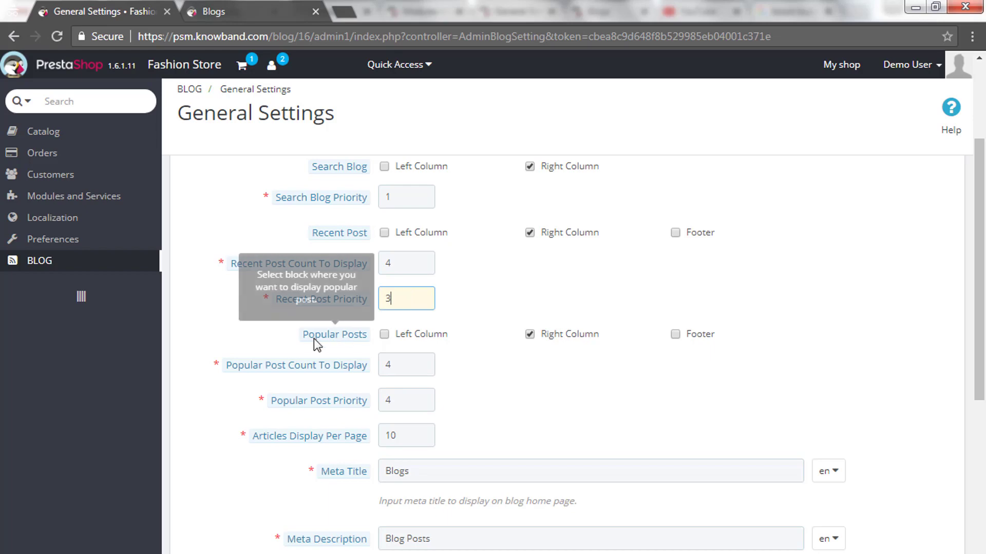
{"action": "left_click_drag", "start_coordinate": [299, 337], "coordinate": [358, 342]}
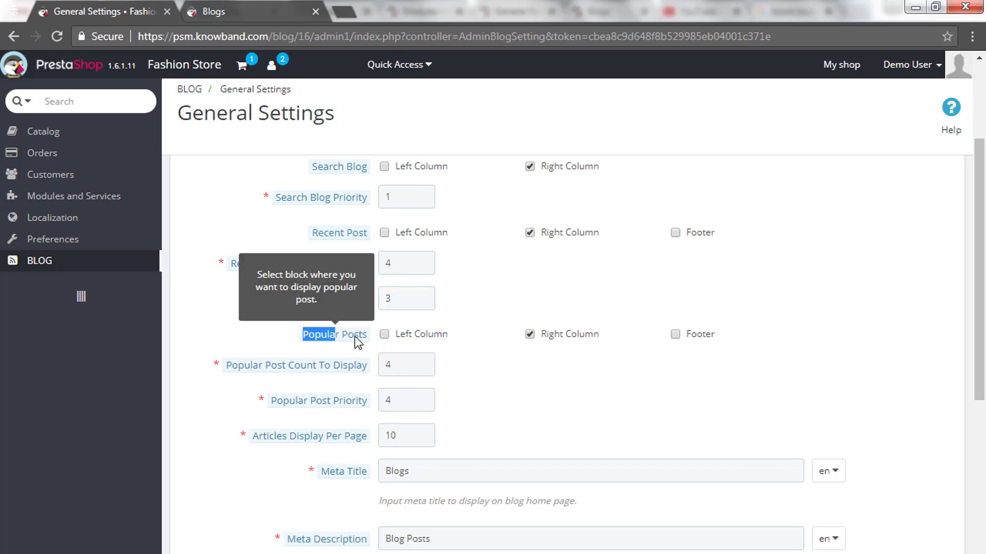
{"action": "left_click", "coordinate": [384, 334]}
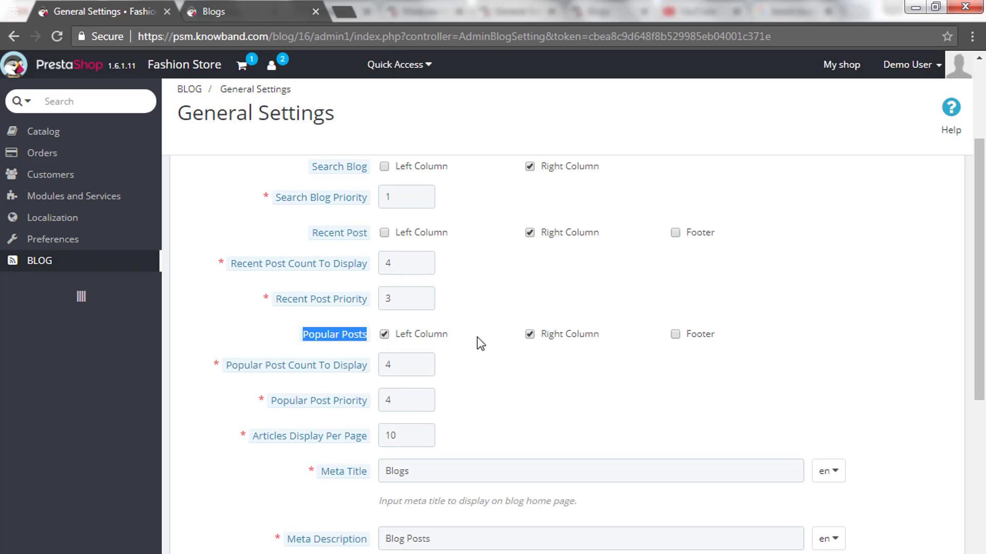
{"action": "left_click", "coordinate": [528, 337]}
{"action": "left_click", "coordinate": [524, 336]}
{"action": "left_click", "coordinate": [529, 336]}
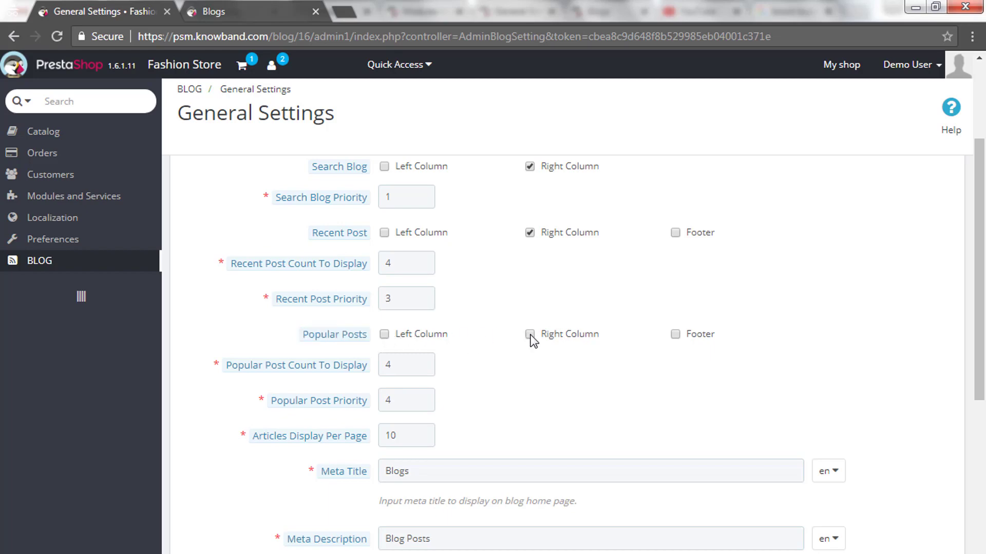
- Examine the Popular Posts block on the storefront's blog page
{"action": "left_click", "coordinate": [210, 8]}
{"action": "scroll", "coordinate": [740, 158], "scroll_direction": "down", "scroll_amount": 3}
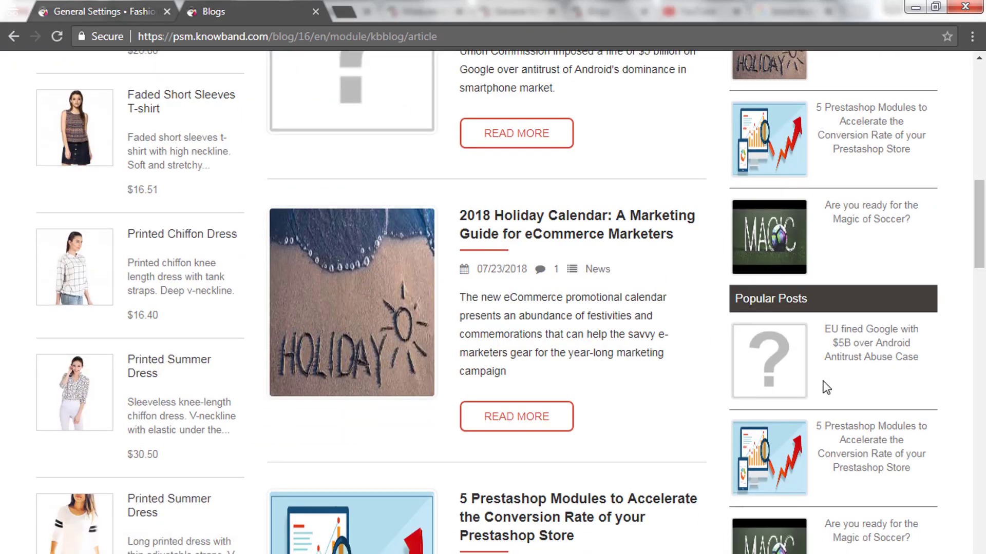
{"action": "left_click_drag", "start_coordinate": [740, 158], "coordinate": [816, 167]}
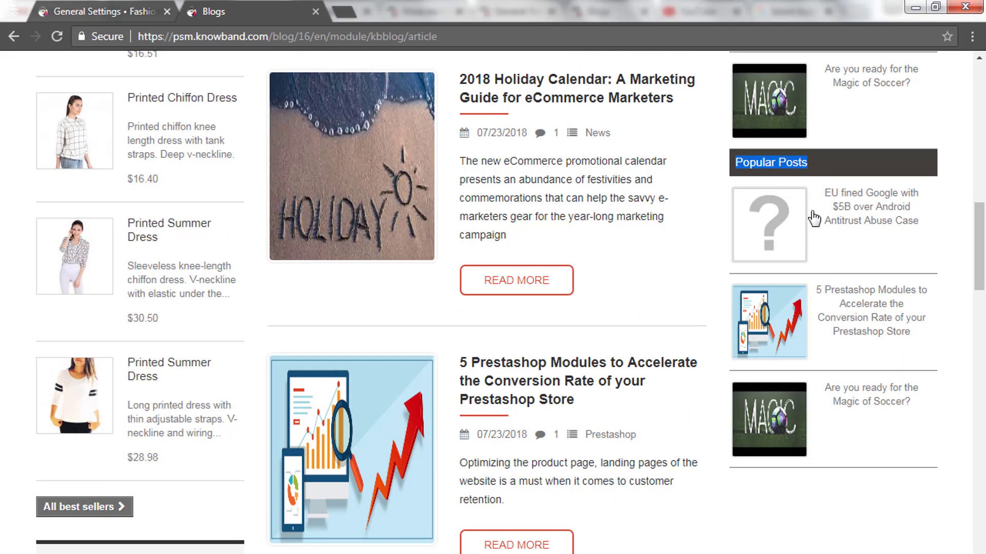
- Examine the Popular Post Count To Display and Popular Post Priority settings in General Settings
{"action": "left_click", "coordinate": [103, 9]}
{"action": "scroll", "coordinate": [481, 360], "scroll_direction": "down", "scroll_amount": 2}
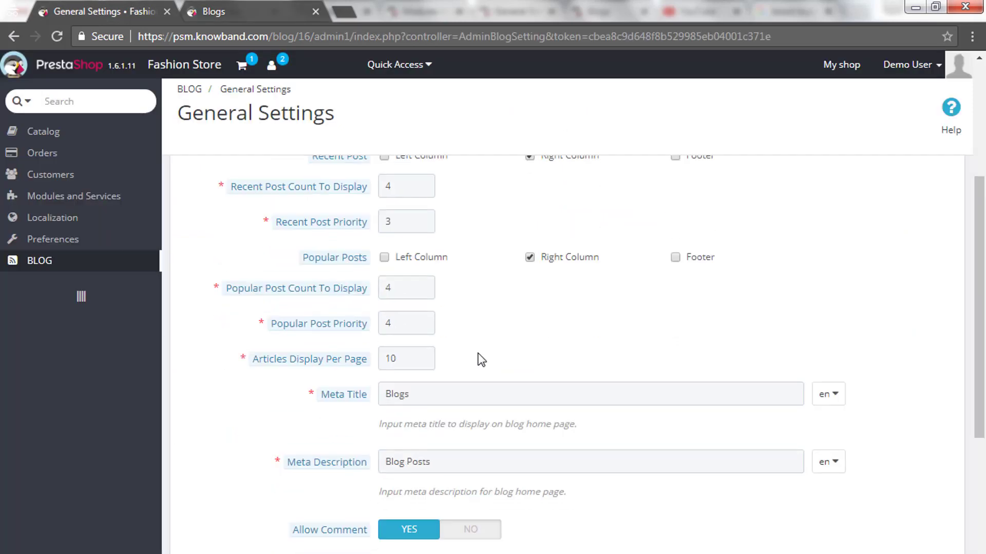
{"action": "mouse_move", "coordinate": [232, 290]}
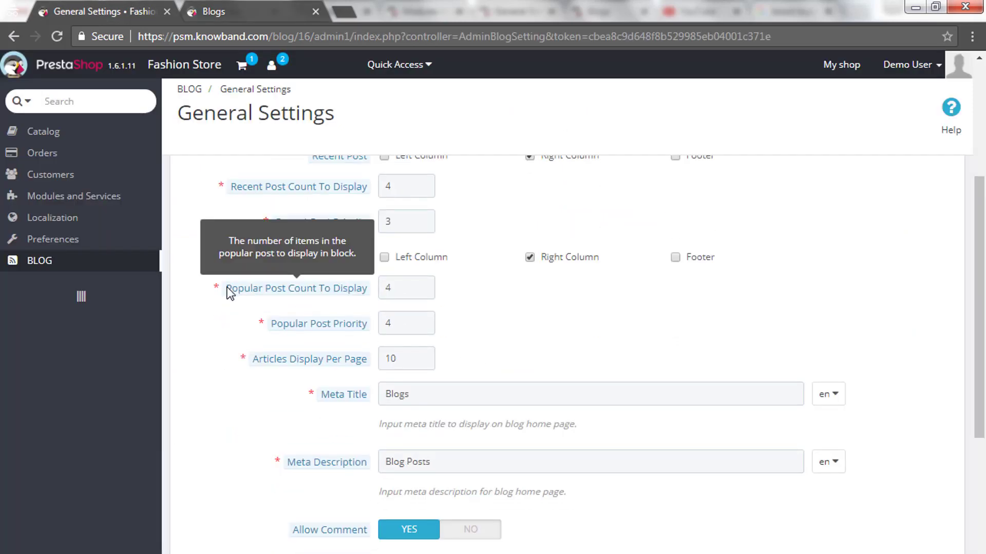
{"action": "left_click_drag", "start_coordinate": [227, 291], "coordinate": [362, 304]}
{"action": "left_click", "coordinate": [475, 331]}
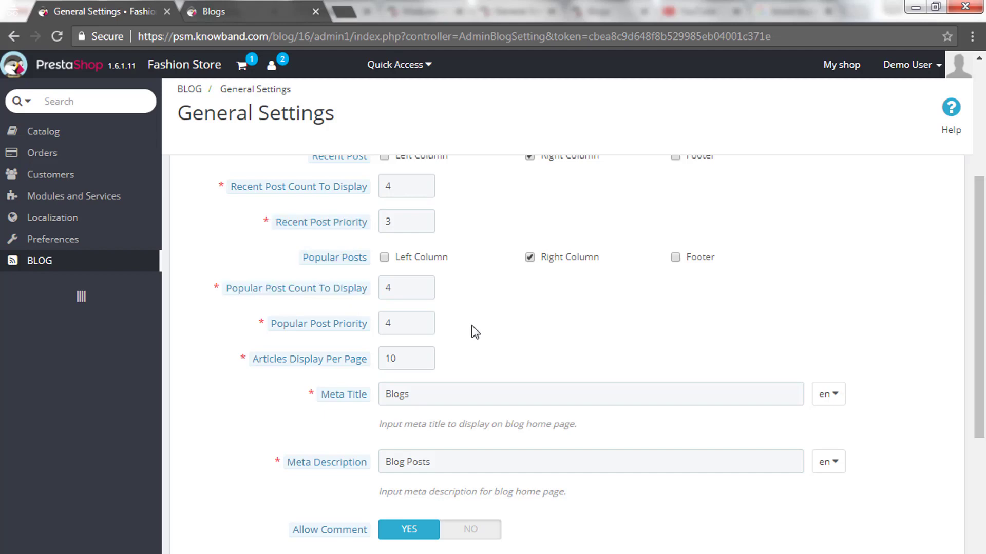
{"action": "left_click_drag", "start_coordinate": [269, 325], "coordinate": [371, 324]}
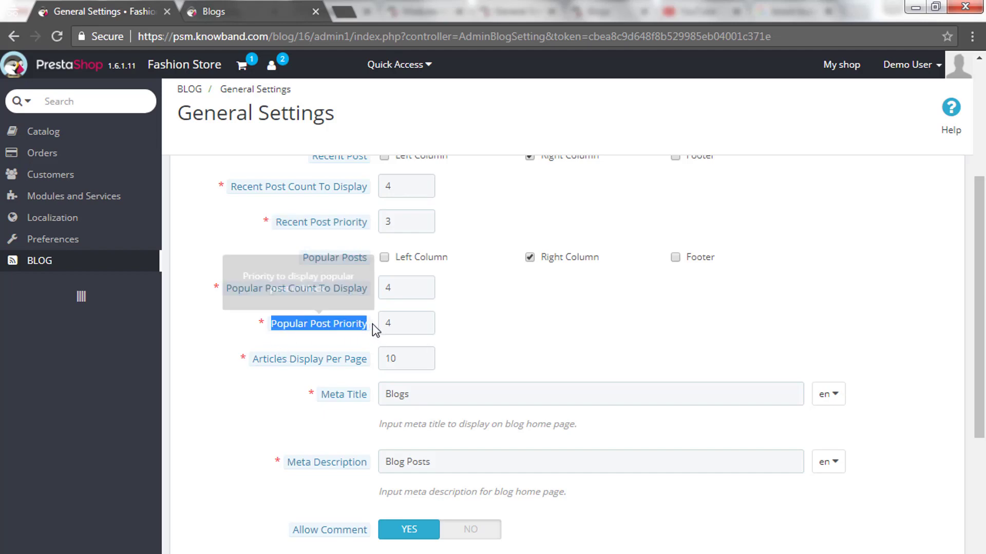
{"action": "left_click", "coordinate": [411, 323]}
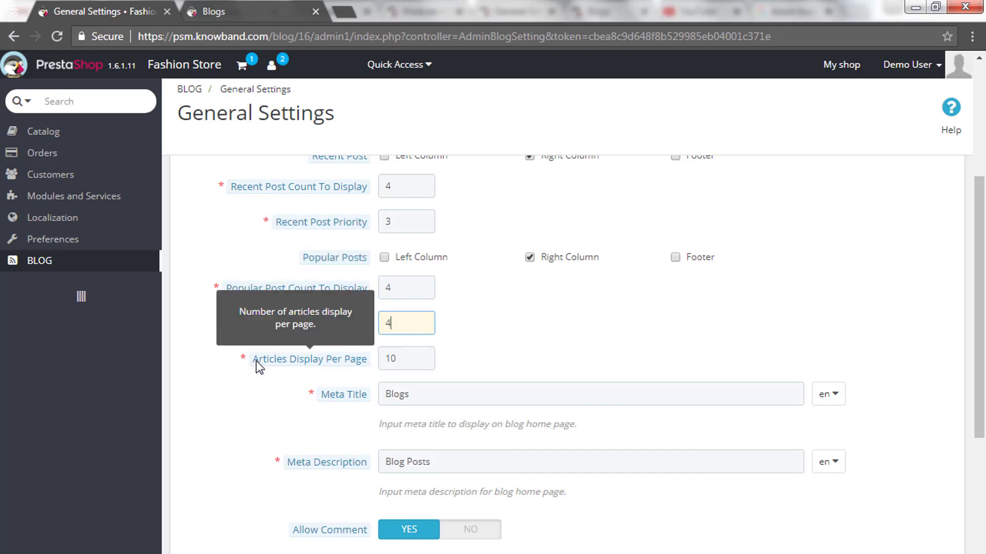
- Examine the Articles Display Per Page setting and look through the article list on the storefront's blog page
{"action": "left_click_drag", "start_coordinate": [254, 360], "coordinate": [371, 361]}
{"action": "left_click", "coordinate": [406, 364]}
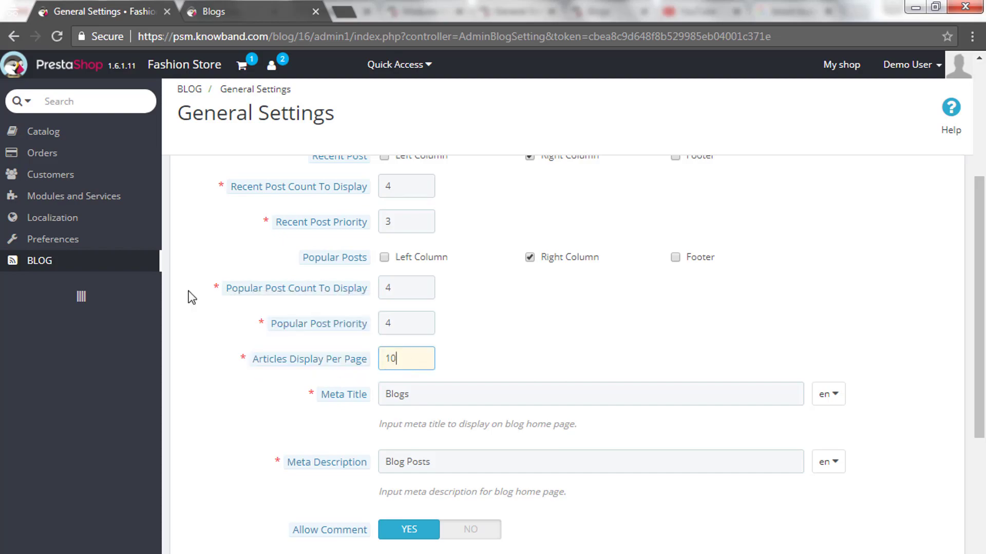
{"action": "left_click", "coordinate": [213, 11]}
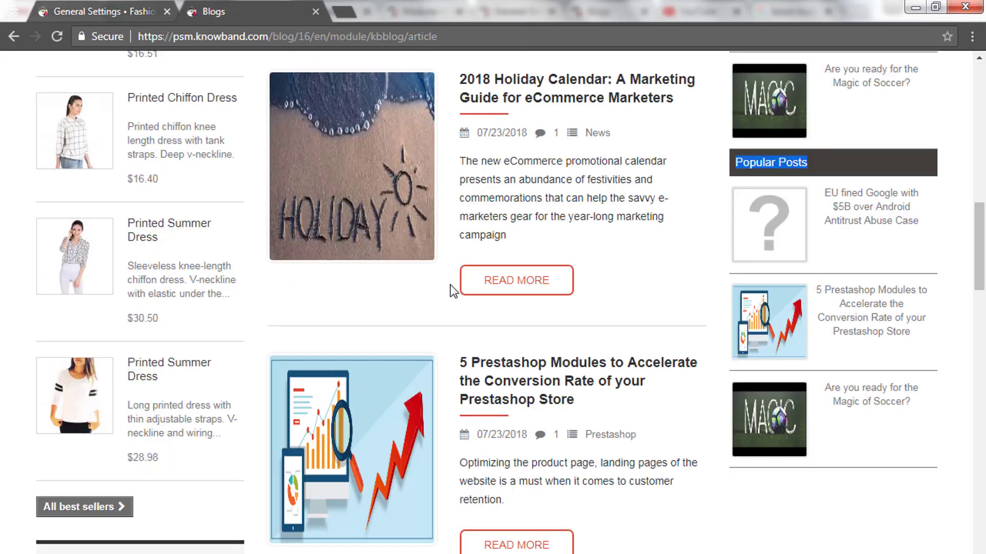
{"action": "scroll", "coordinate": [451, 293], "scroll_direction": "down", "scroll_amount": 5}
{"action": "scroll", "coordinate": [451, 290], "scroll_direction": "down", "scroll_amount": 10}
{"action": "scroll", "coordinate": [450, 290], "scroll_direction": "up", "scroll_amount": 14}
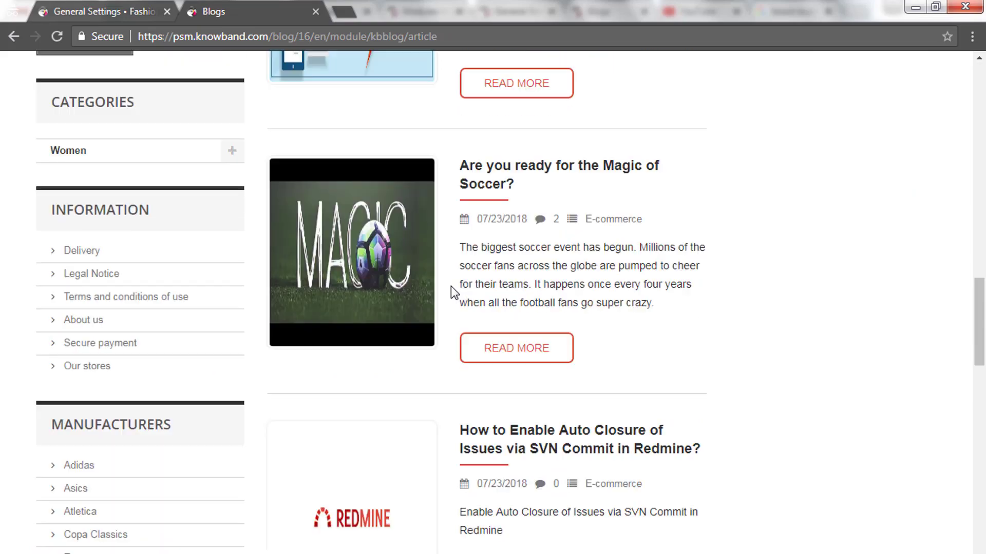
{"action": "scroll", "coordinate": [450, 286], "scroll_direction": "up", "scroll_amount": 10}
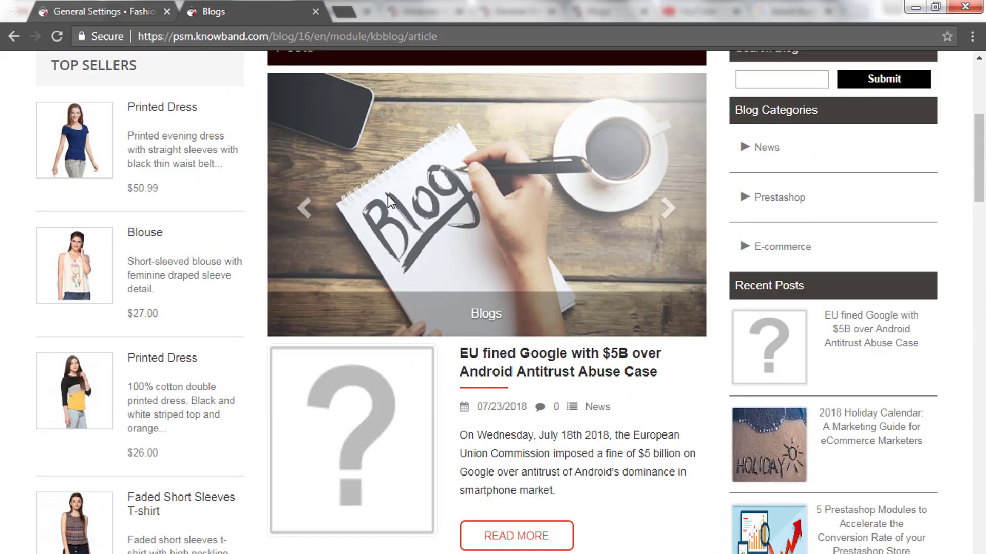
- Examine the Meta Title field in General Settings and its available languages, leaving the selection as it is
{"action": "left_click", "coordinate": [92, 3]}
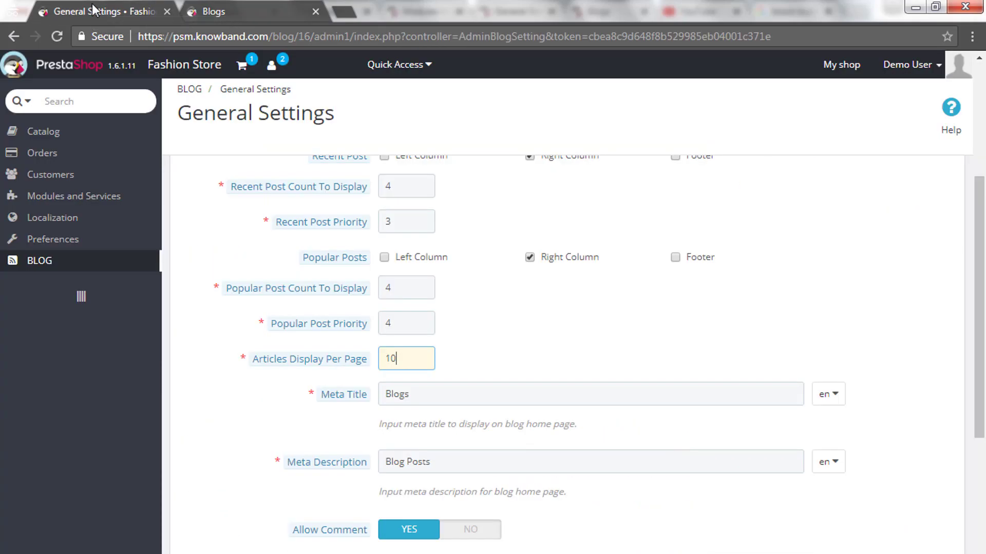
{"action": "scroll", "coordinate": [525, 359], "scroll_direction": "down", "scroll_amount": 2}
{"action": "left_click", "coordinate": [476, 319]}
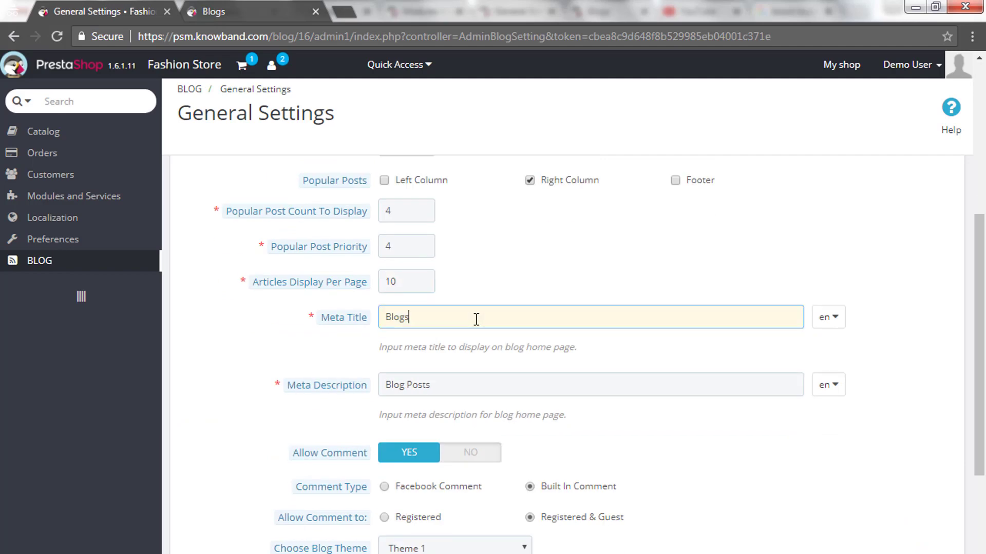
{"action": "left_click_drag", "start_coordinate": [476, 319], "coordinate": [377, 319]}
{"action": "left_click", "coordinate": [826, 319]}
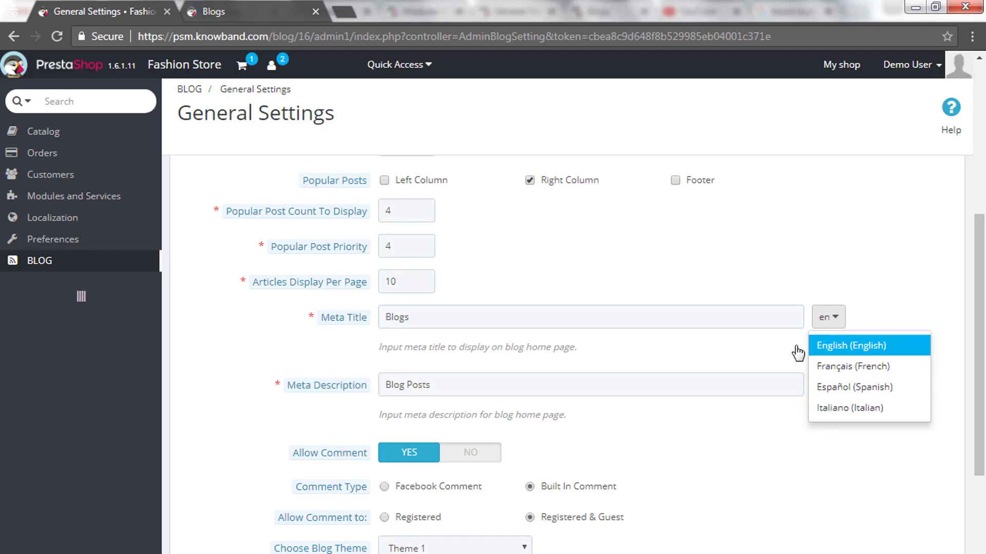
{"action": "left_click", "coordinate": [568, 371]}
- Examine the Meta Description field and its language options, keeping English selected
{"action": "left_click_drag", "start_coordinate": [372, 389], "coordinate": [259, 380]}
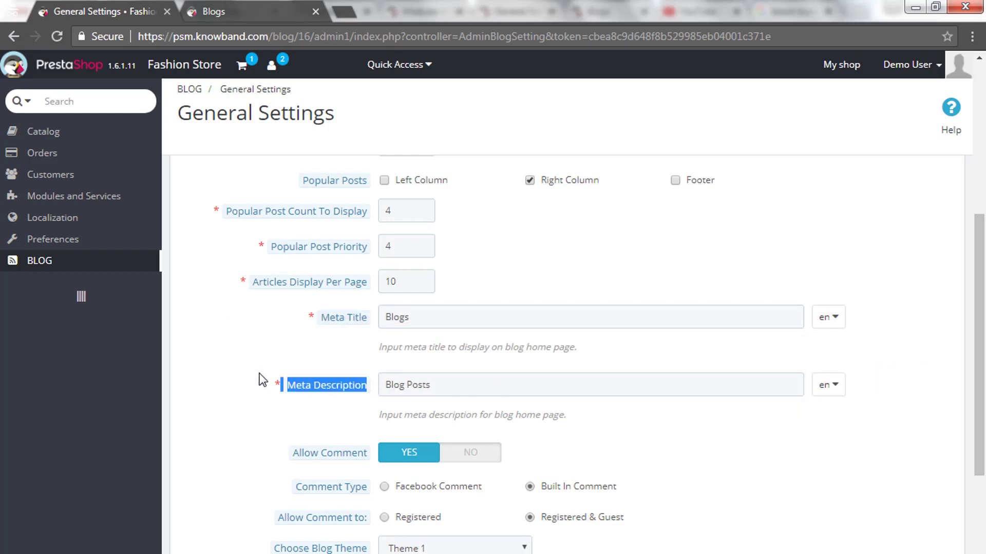
{"action": "left_click", "coordinate": [840, 385]}
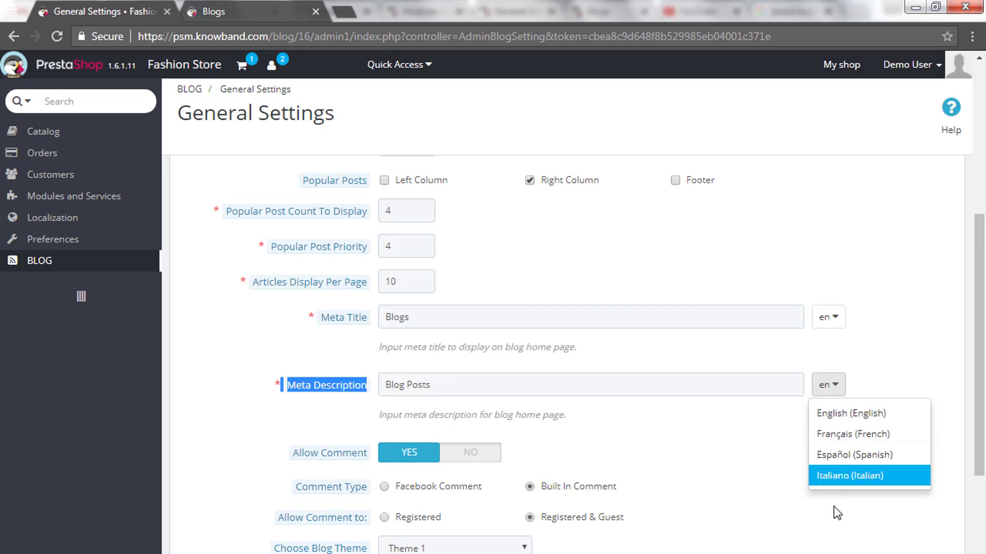
{"action": "left_click", "coordinate": [835, 414]}
- Switch Allow Comment off and on again, and set the comment type to Facebook Comment
{"action": "scroll", "coordinate": [709, 423], "scroll_direction": "down", "scroll_amount": 3}
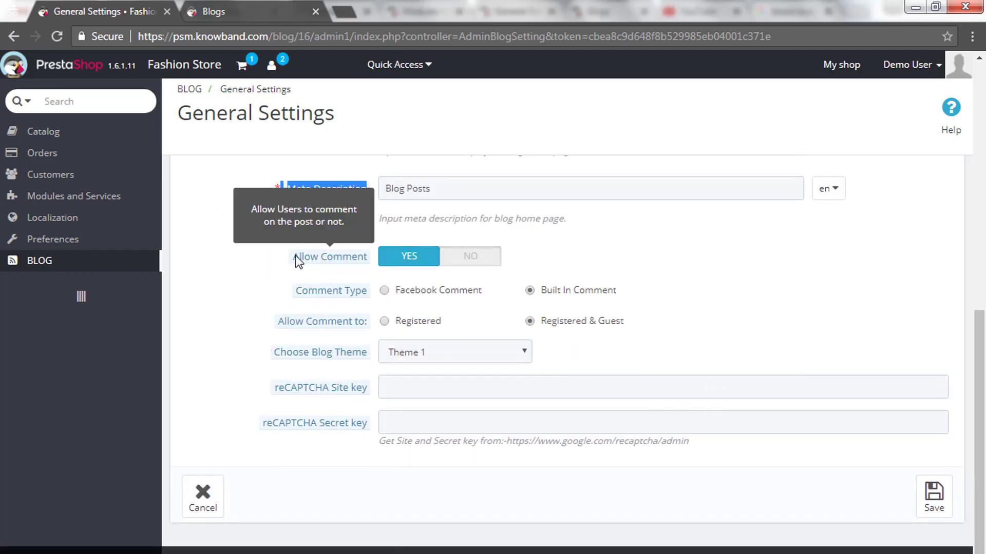
{"action": "left_click_drag", "start_coordinate": [295, 258], "coordinate": [356, 262]}
{"action": "left_click", "coordinate": [465, 258]}
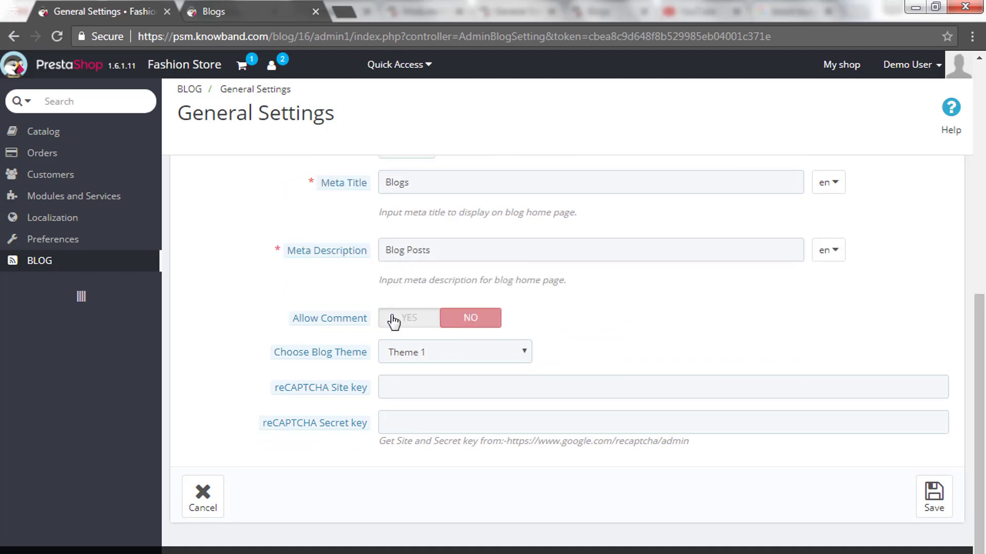
{"action": "left_click", "coordinate": [394, 322]}
{"action": "left_click", "coordinate": [393, 323]}
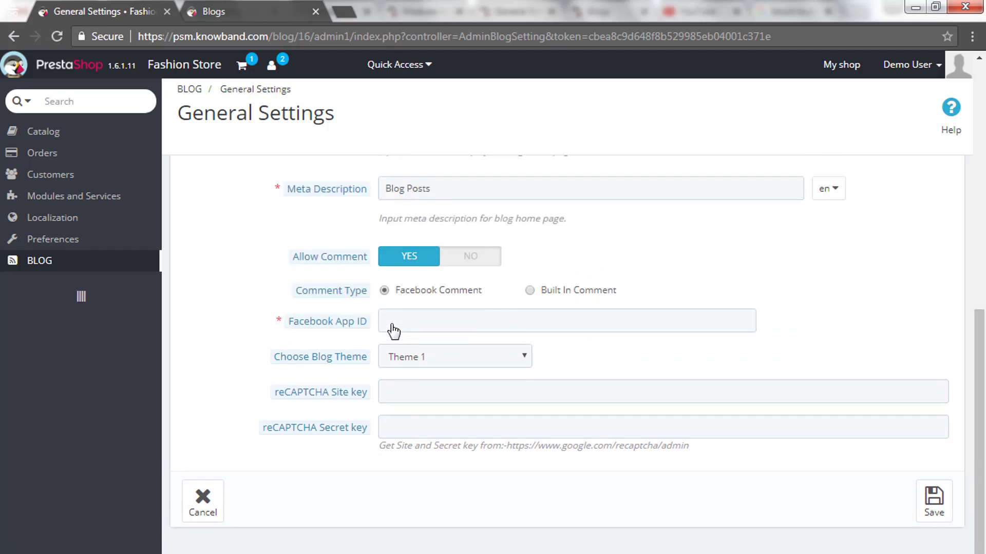
- Examine the Comment Type setting and its Facebook App ID field, and switch the comment type to Built In Comment
{"action": "mouse_move", "coordinate": [295, 290]}
{"action": "left_click_drag", "start_coordinate": [295, 291], "coordinate": [368, 296]}
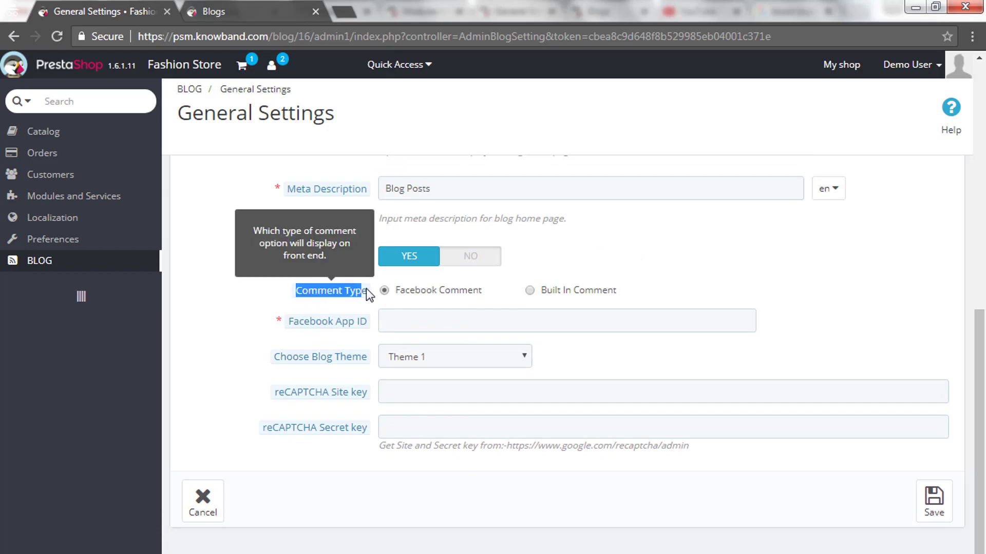
{"action": "left_click", "coordinate": [416, 320]}
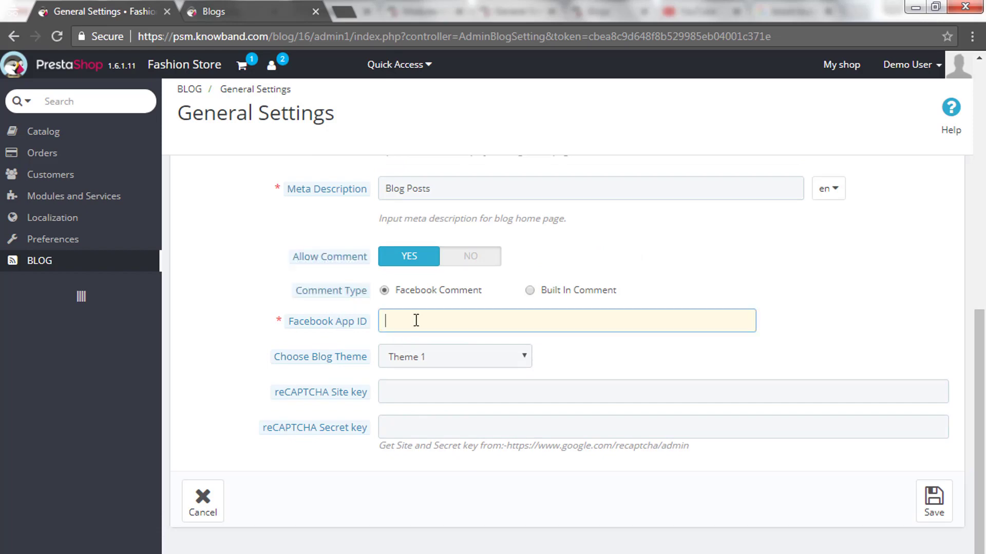
{"action": "left_click", "coordinate": [527, 292]}
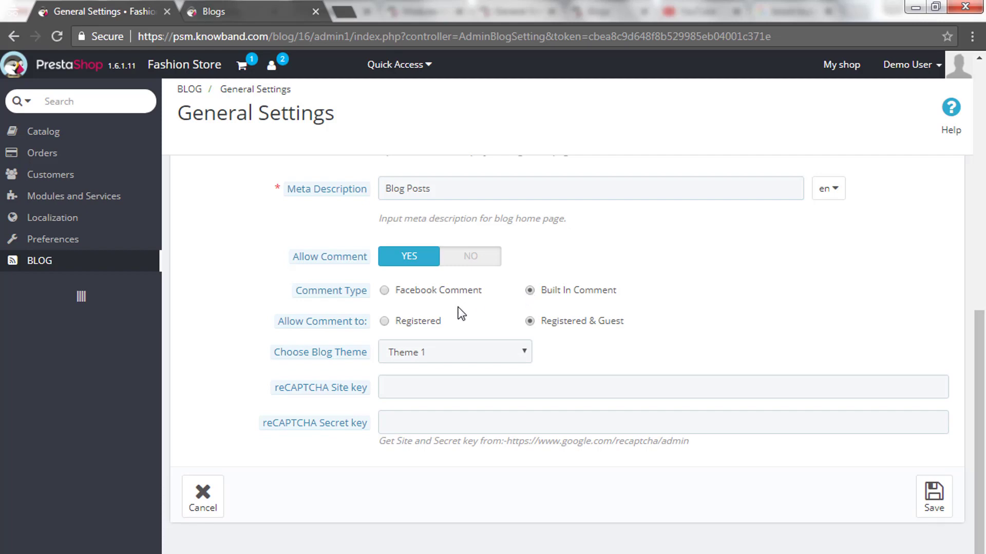
- Open the article on the EU fining Google on the storefront, examine its comment form, and return to General Settings
{"action": "left_click", "coordinate": [266, 1]}
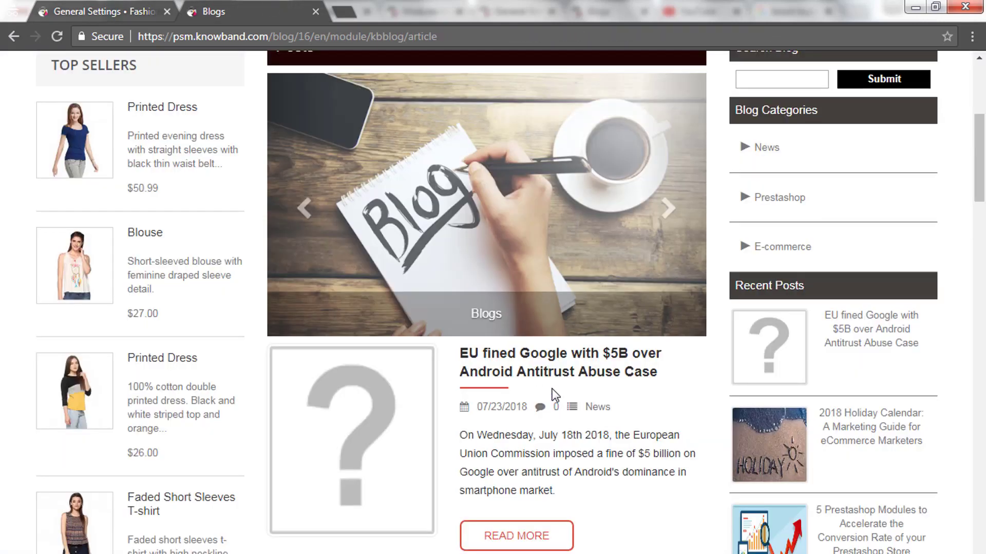
{"action": "left_click", "coordinate": [544, 372]}
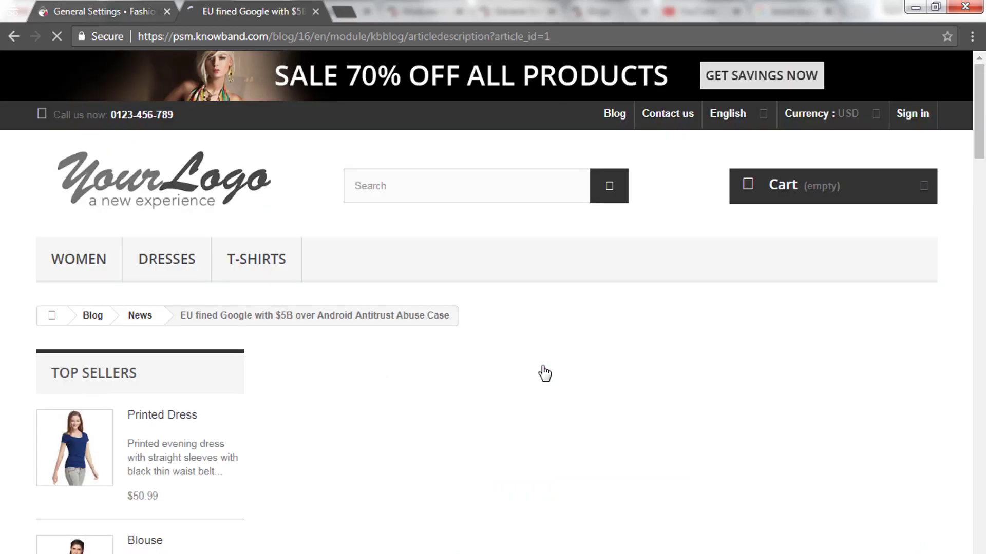
{"action": "scroll", "coordinate": [544, 373], "scroll_direction": "down", "scroll_amount": 10}
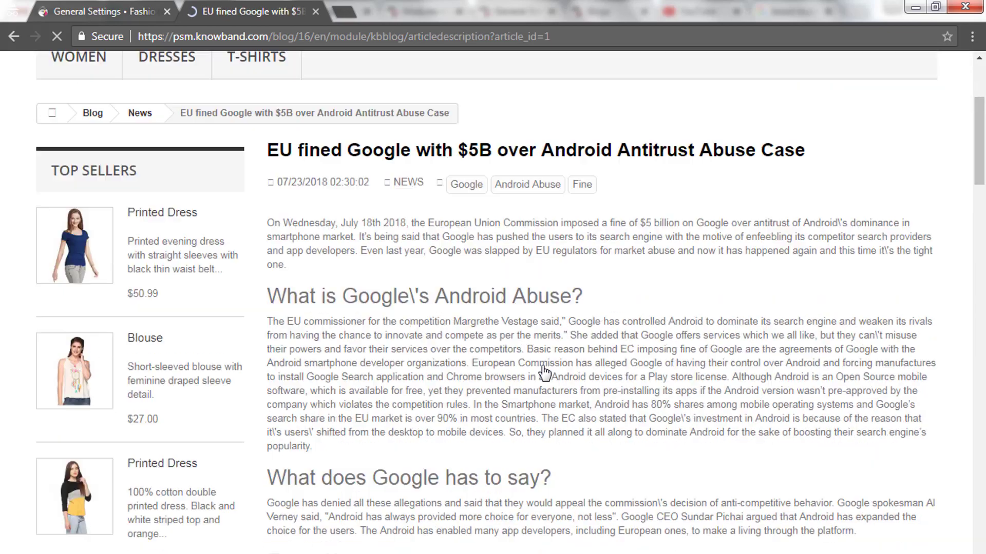
{"action": "scroll", "coordinate": [544, 373], "scroll_direction": "down", "scroll_amount": 3}
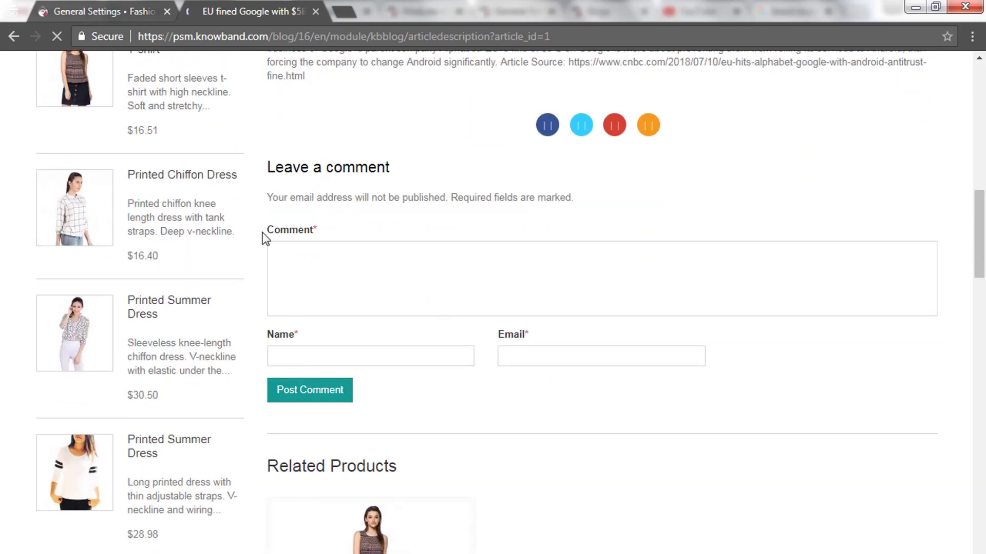
{"action": "left_click_drag", "start_coordinate": [267, 236], "coordinate": [324, 235]}
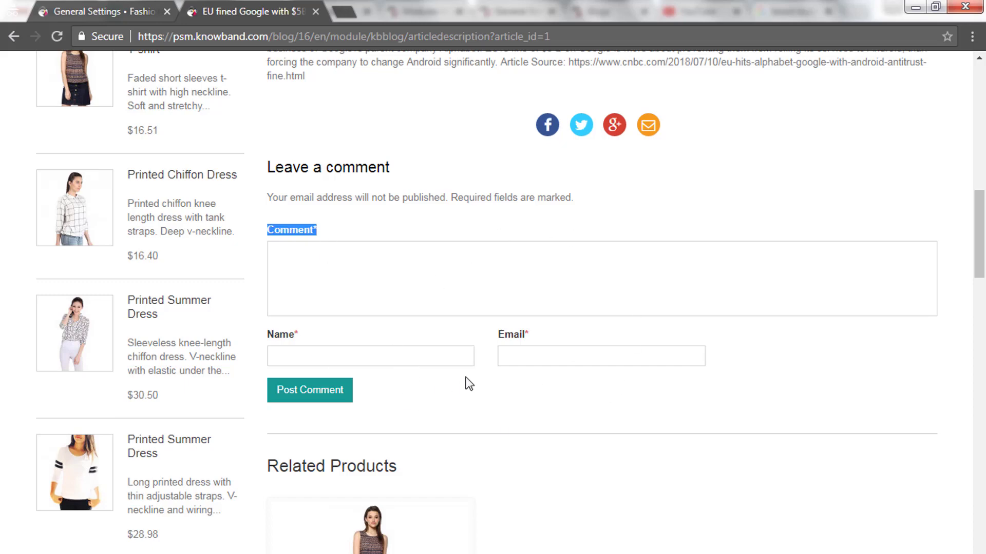
{"action": "left_click", "coordinate": [390, 364]}
{"action": "left_click", "coordinate": [544, 414]}
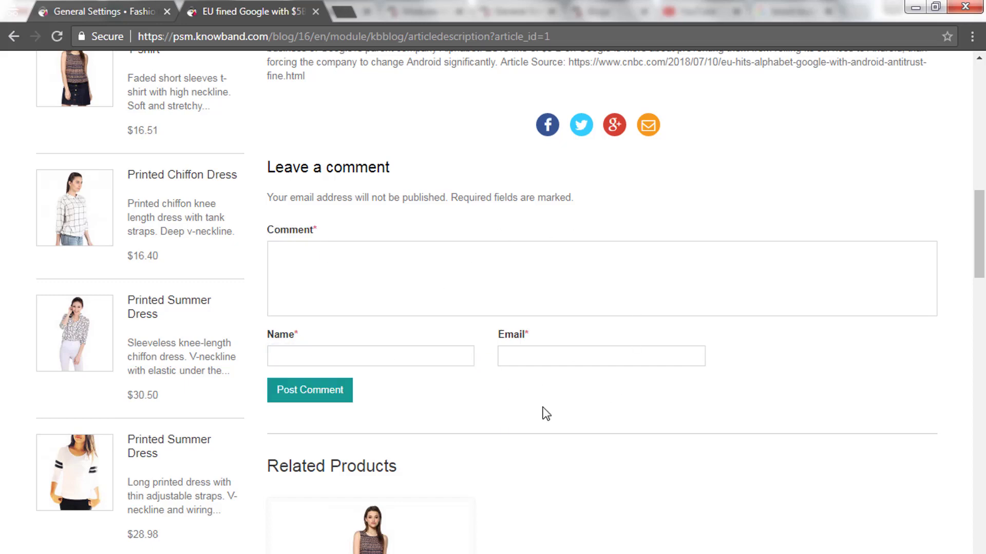
{"action": "scroll", "coordinate": [526, 405], "scroll_direction": "up", "scroll_amount": 2}
{"action": "left_click", "coordinate": [120, 5]}
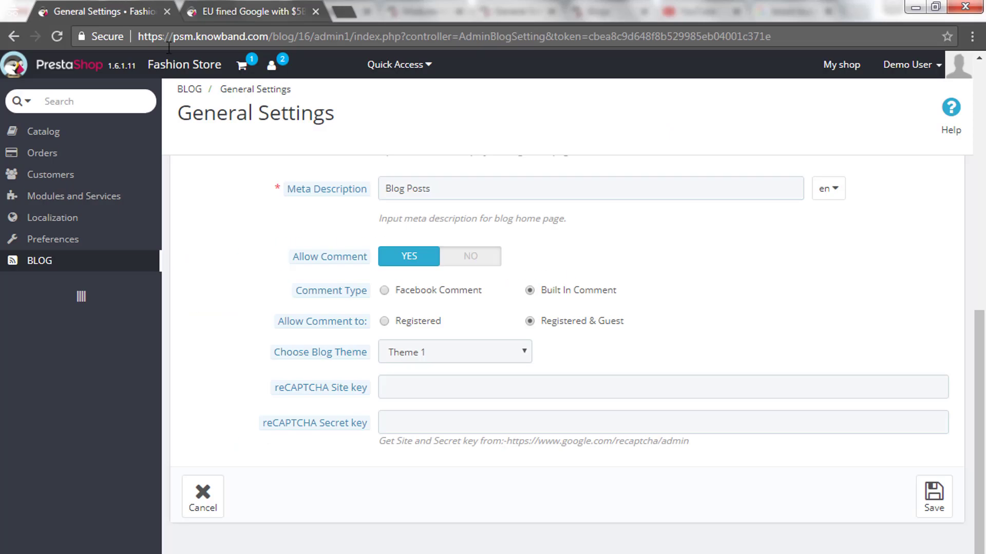
- Try to save the general settings with Theme 2 as the blog theme, looking over the reCAPTCHA key fields
{"action": "left_click", "coordinate": [436, 353]}
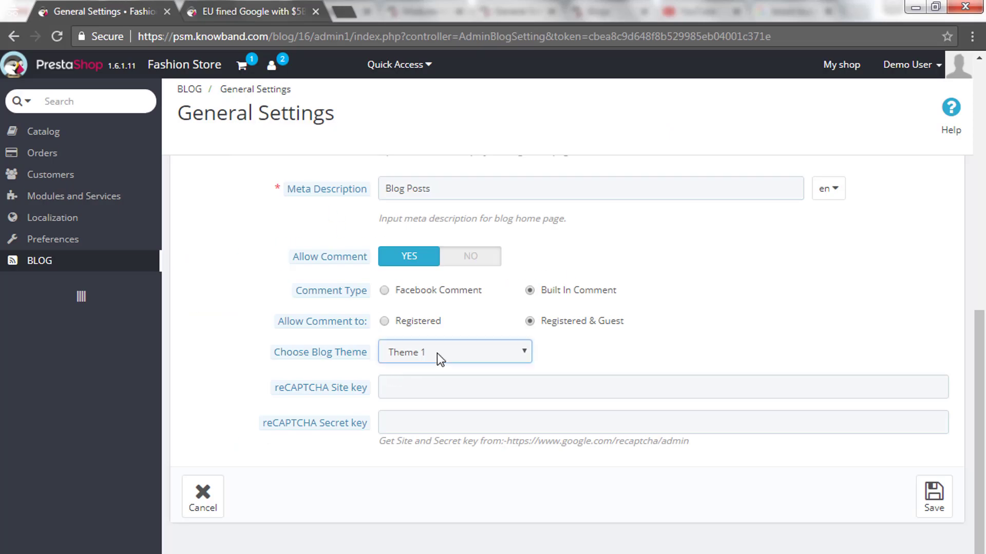
{"action": "left_click", "coordinate": [428, 386]}
{"action": "double_click", "coordinate": [316, 387]}
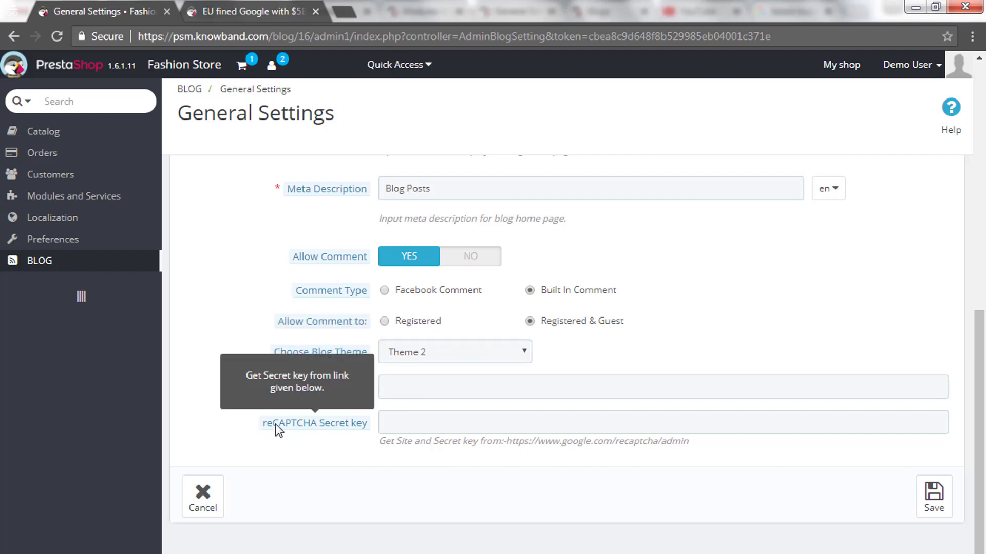
{"action": "left_click_drag", "start_coordinate": [275, 424], "coordinate": [368, 422]}
{"action": "left_click", "coordinate": [359, 479]}
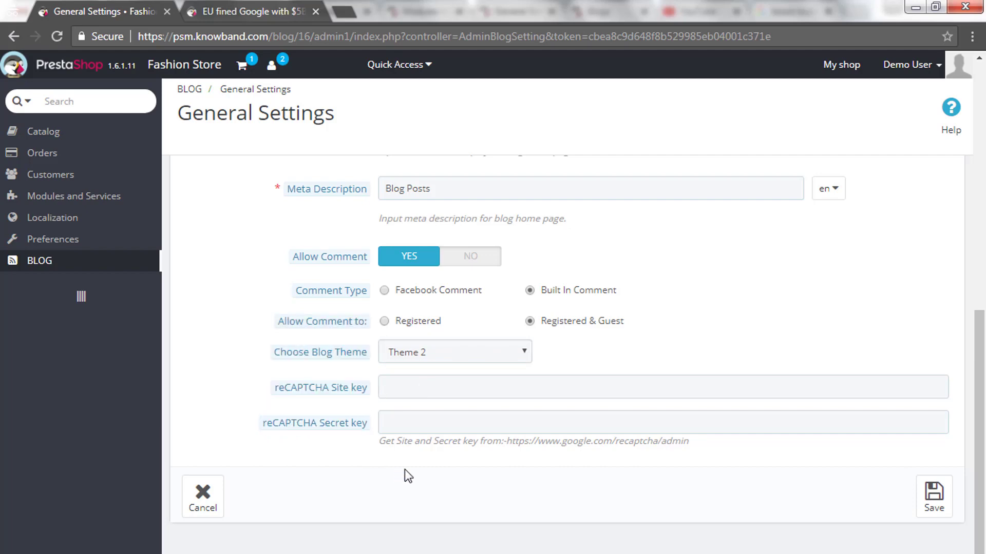
{"action": "left_click", "coordinate": [935, 497]}
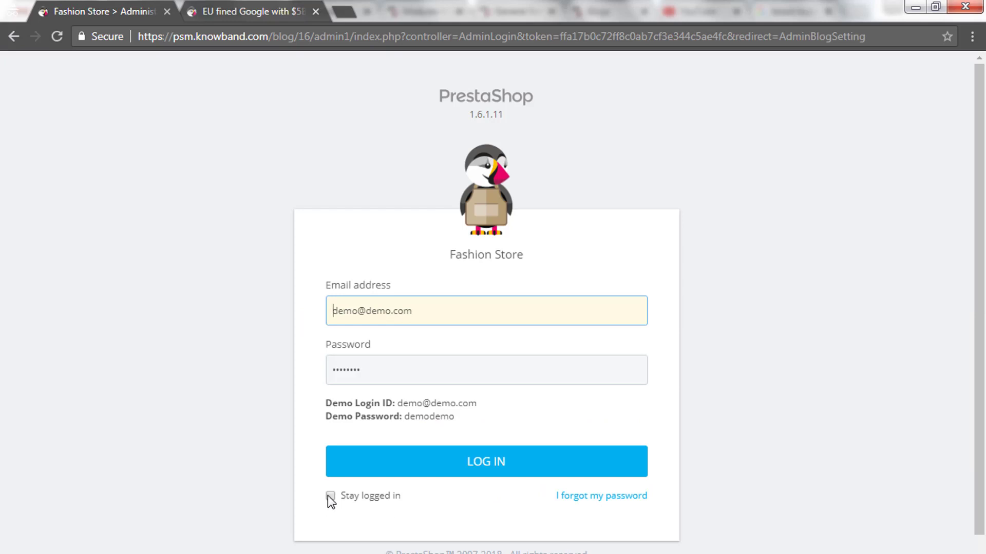
- Log back in to the store administration with the prefilled credentials and Stay logged in enabled
{"action": "left_click", "coordinate": [330, 496]}
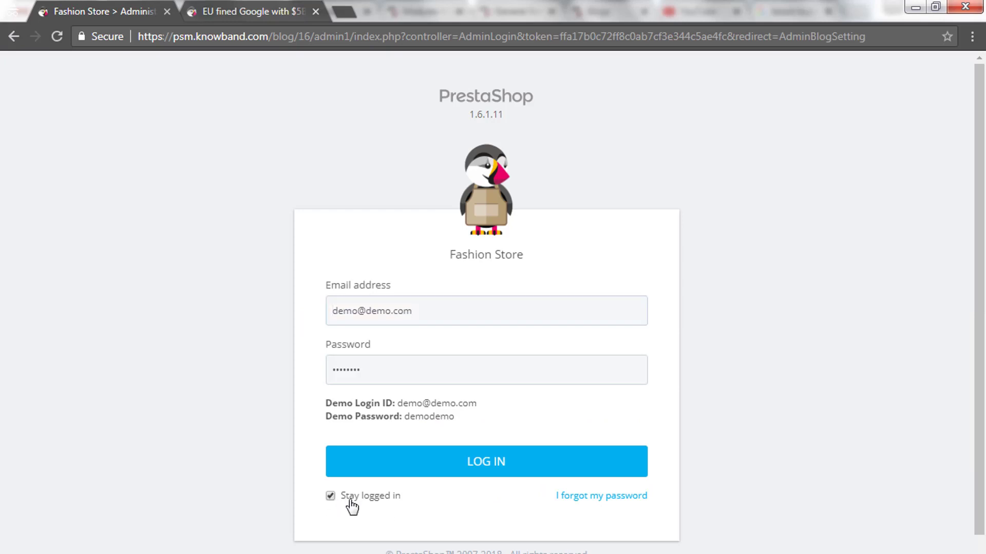
{"action": "left_click", "coordinate": [491, 470]}
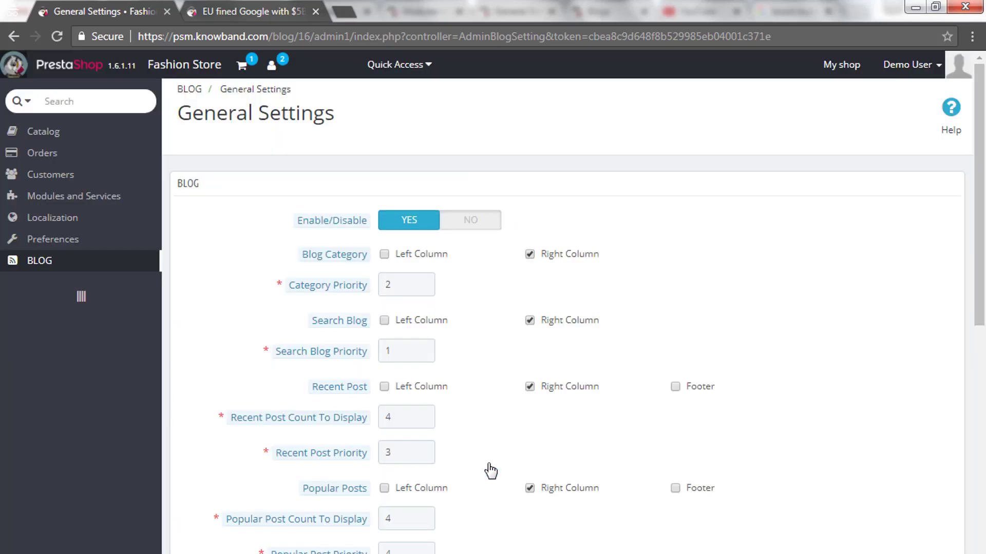
- Set the blog theme to Theme 2 in General Settings and save the settings
{"action": "scroll", "coordinate": [649, 442], "scroll_direction": "down", "scroll_amount": 6}
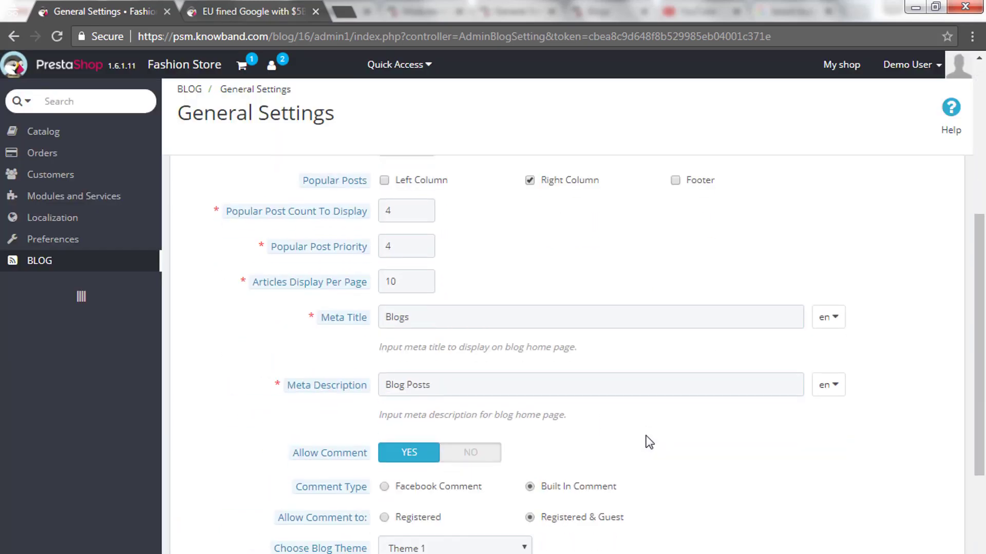
{"action": "scroll", "coordinate": [649, 442], "scroll_direction": "down", "scroll_amount": 4}
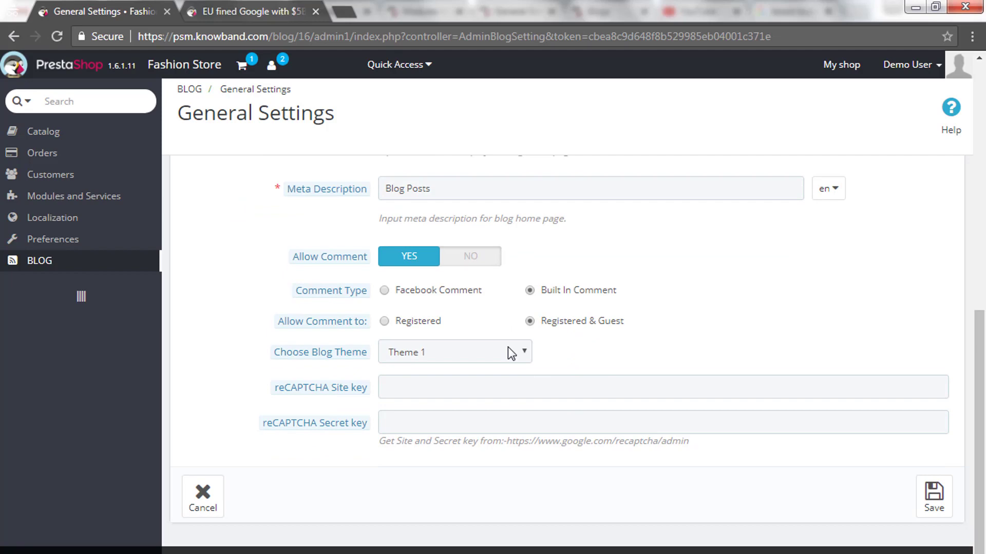
{"action": "left_click", "coordinate": [511, 354]}
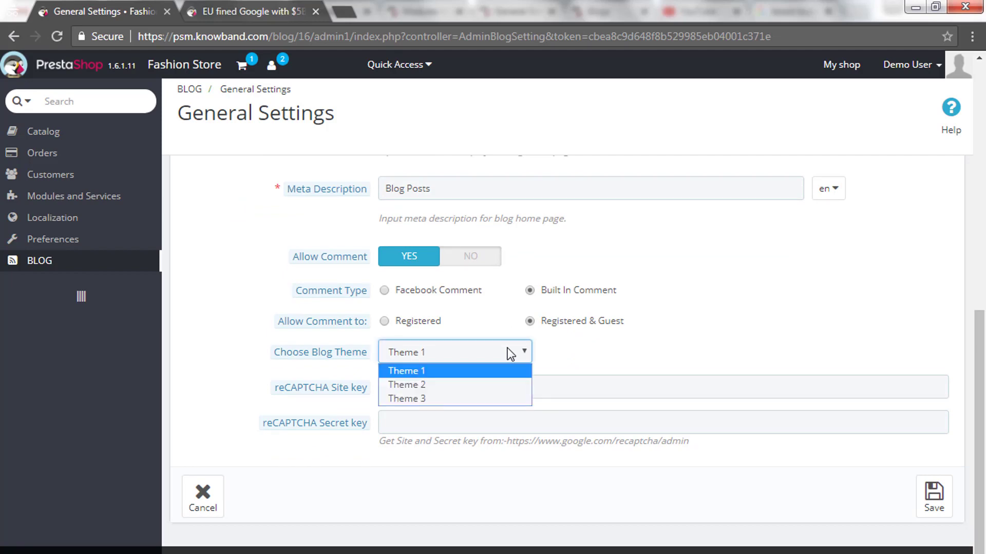
{"action": "left_click", "coordinate": [491, 387]}
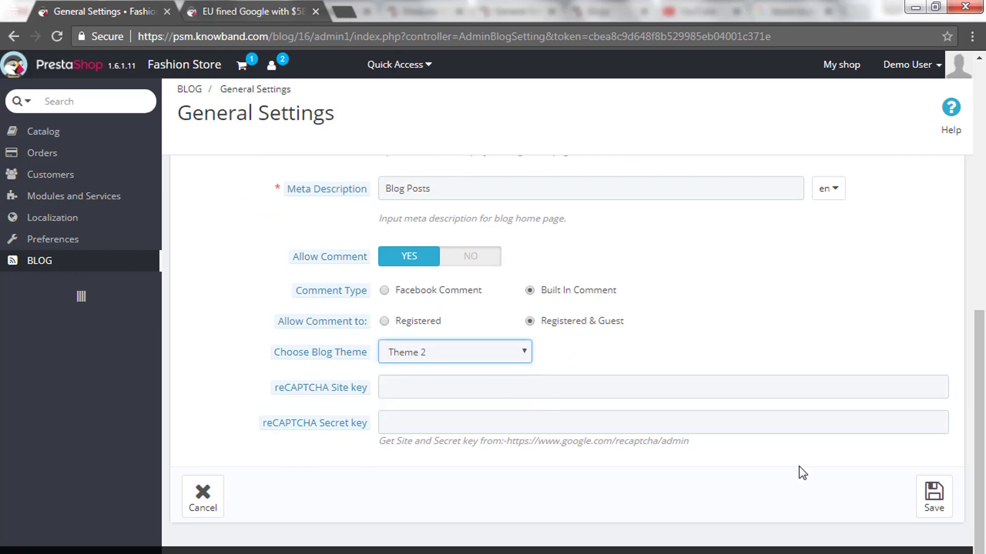
{"action": "left_click", "coordinate": [931, 496]}
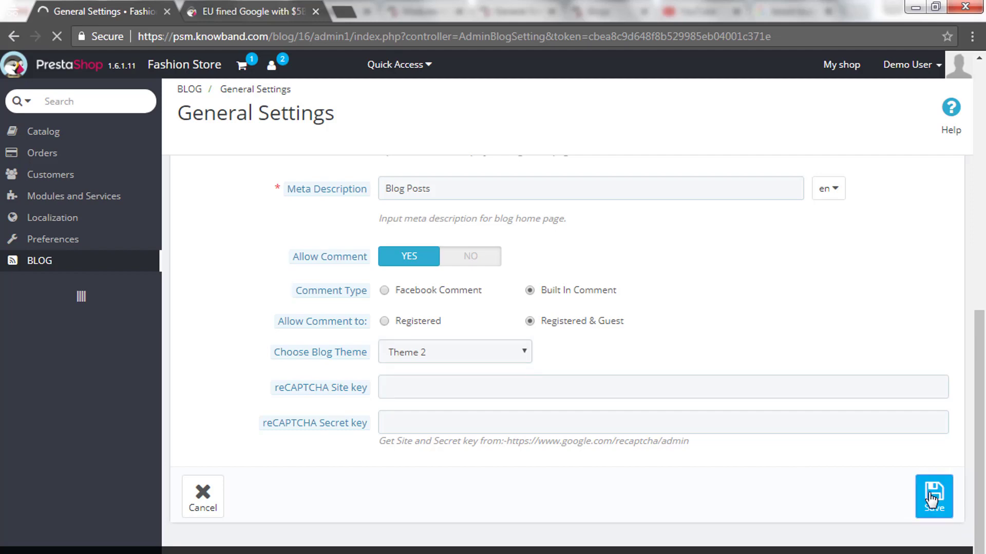
- Start a new blog category in Category Management with News as its parent category
{"action": "scroll", "coordinate": [451, 365], "scroll_direction": "down", "scroll_amount": 4}
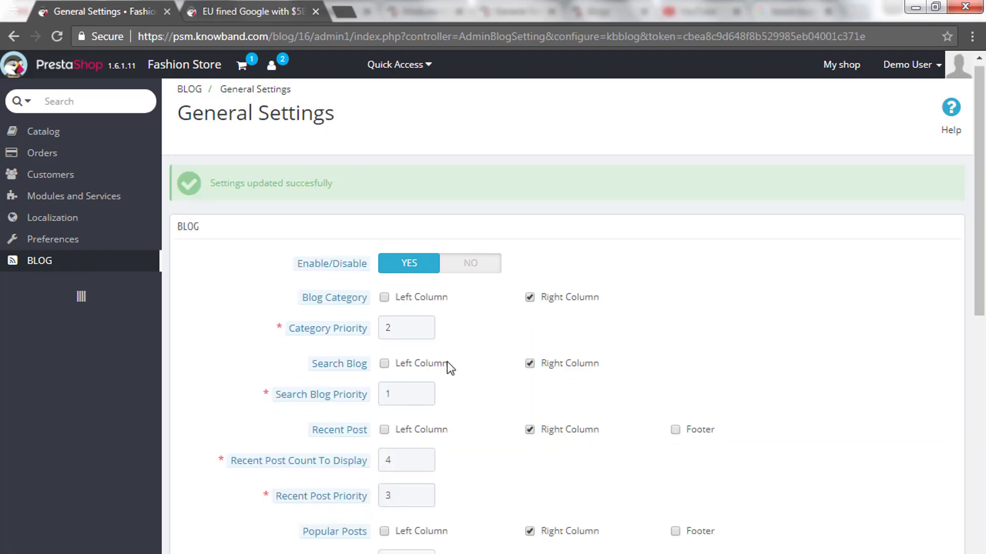
{"action": "scroll", "coordinate": [449, 362], "scroll_direction": "up", "scroll_amount": 3}
{"action": "mouse_move", "coordinate": [125, 260]}
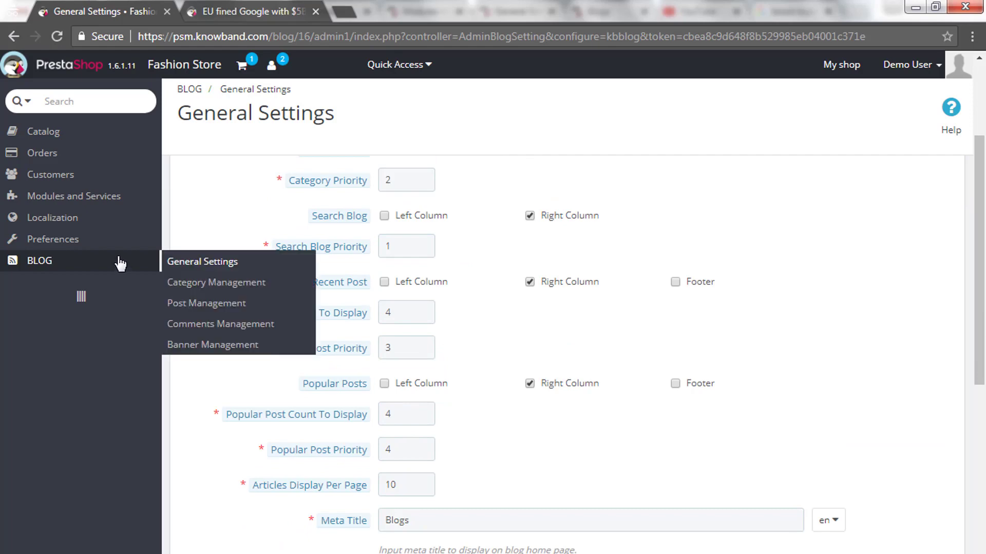
{"action": "left_click", "coordinate": [220, 292]}
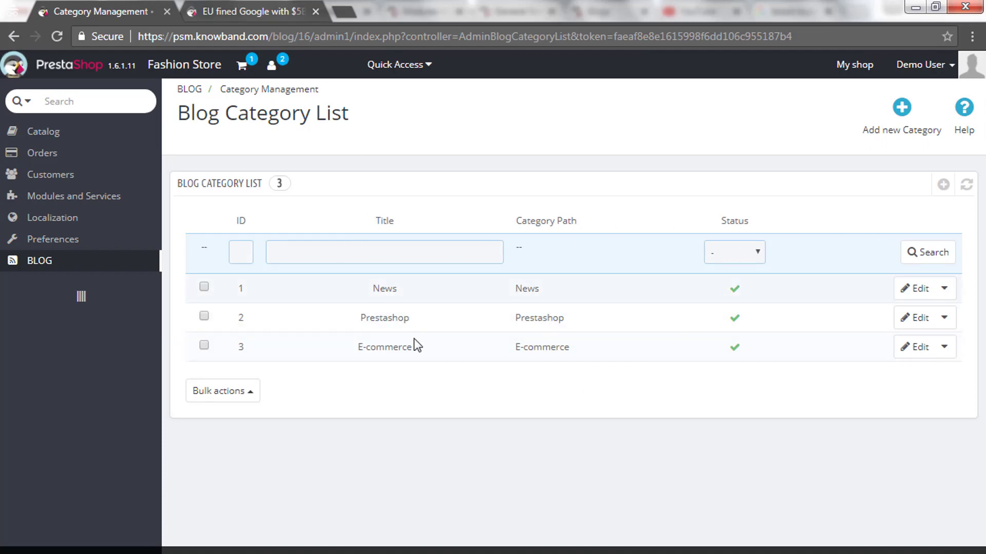
{"action": "left_click", "coordinate": [901, 106]}
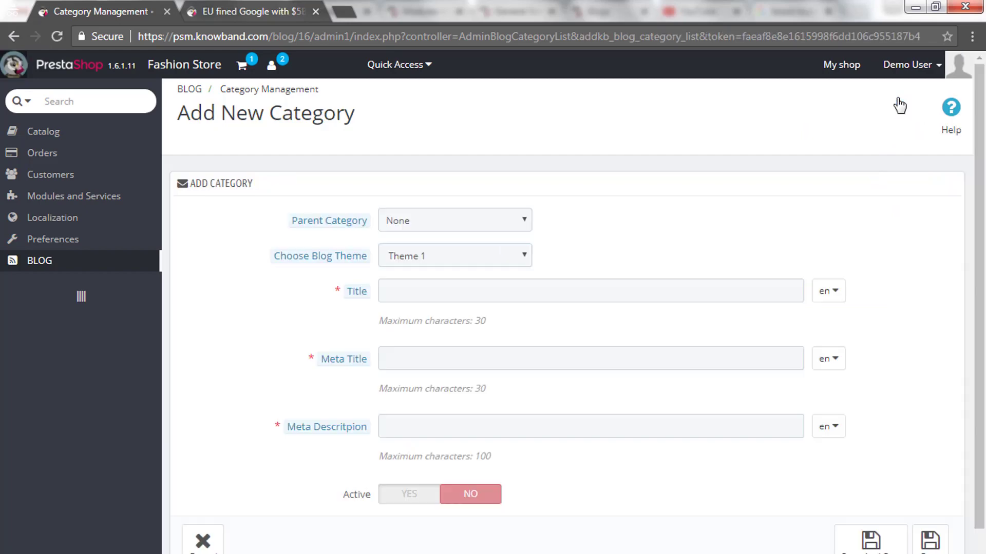
{"action": "left_click", "coordinate": [442, 222]}
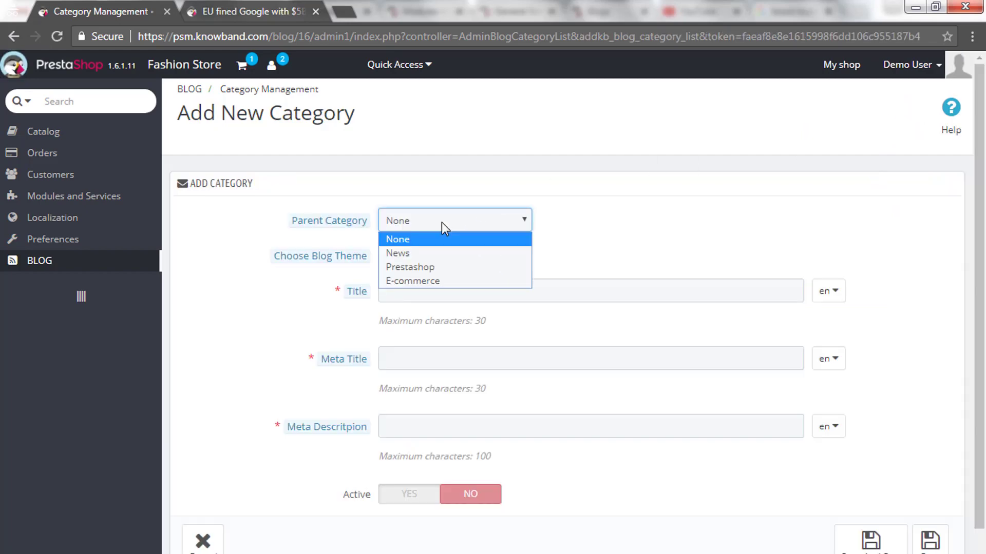
{"action": "left_click", "coordinate": [446, 254]}
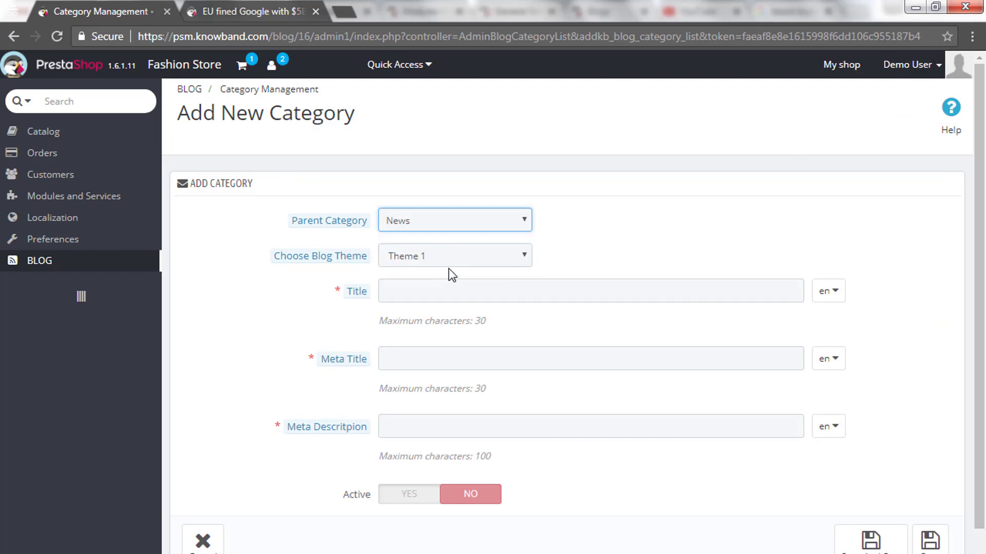
- Enter "Test Category" as the English title of the new category and copy the text
{"action": "left_click", "coordinate": [441, 291]}
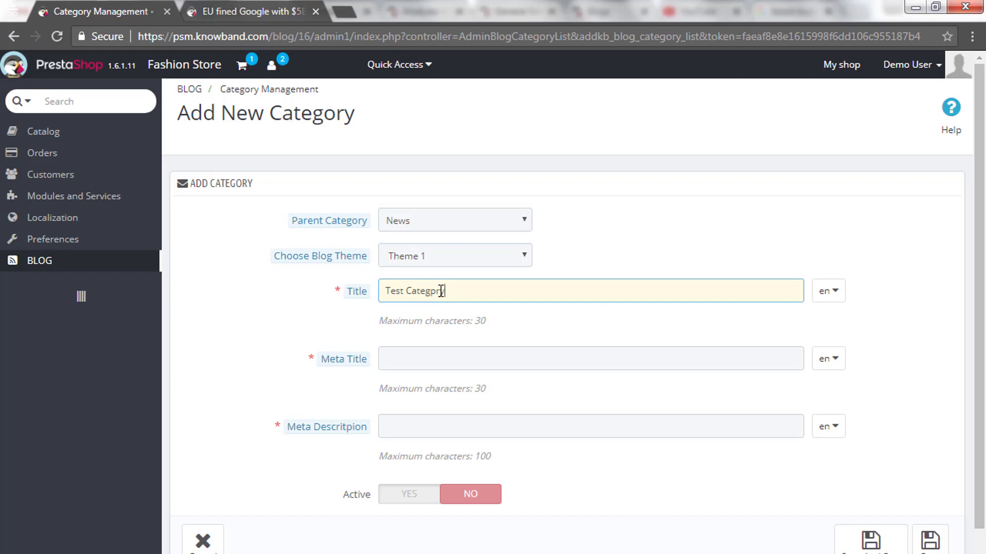
{"action": "key", "text": "BackSpace"}
{"action": "triple_click", "coordinate": [441, 292]}
{"action": "key", "text": "ctrl+c"}
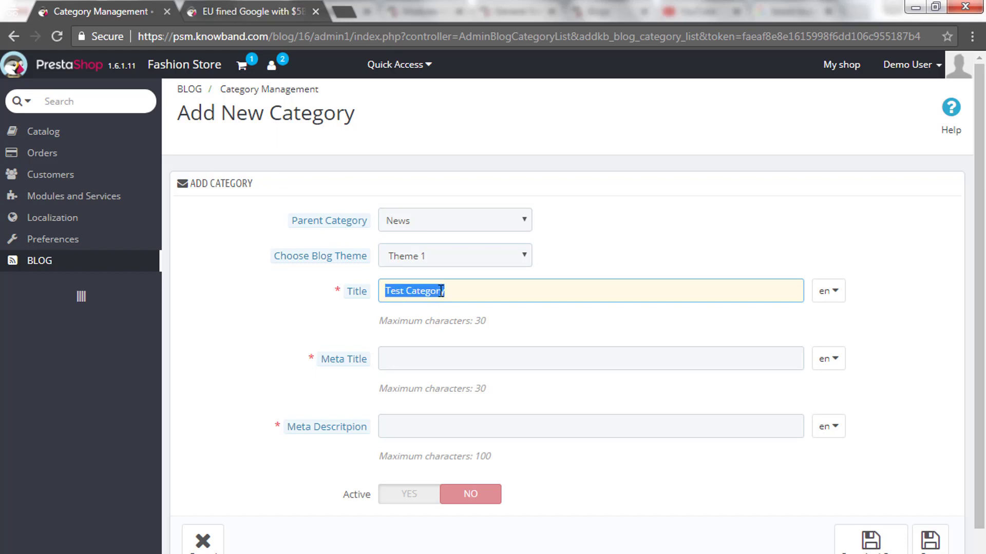
- Paste the title "Test Category" into the French, Spanish and Italian versions of the category's Title field
{"action": "left_click", "coordinate": [828, 291]}
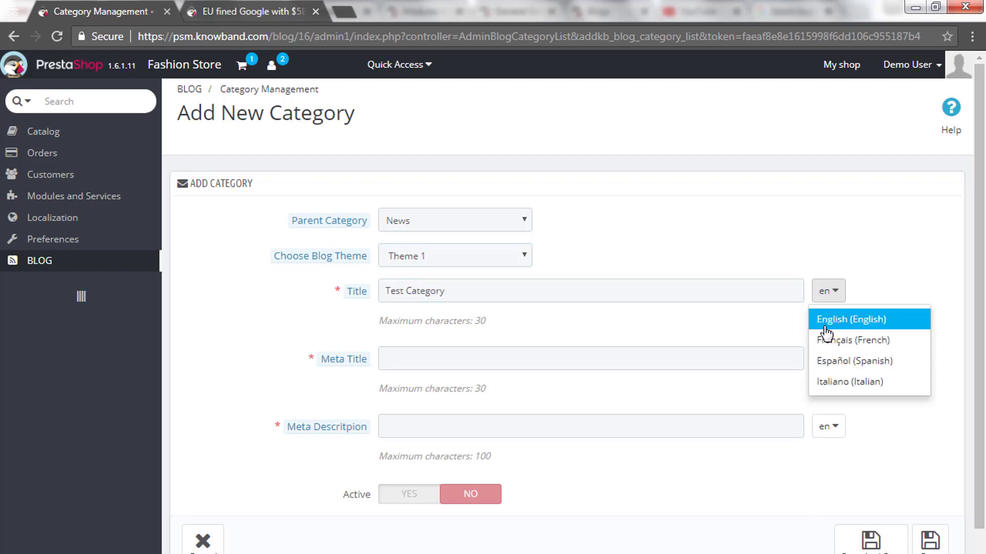
{"action": "left_click", "coordinate": [826, 341]}
{"action": "left_click", "coordinate": [603, 292]}
{"action": "key", "text": "ctrl+v"}
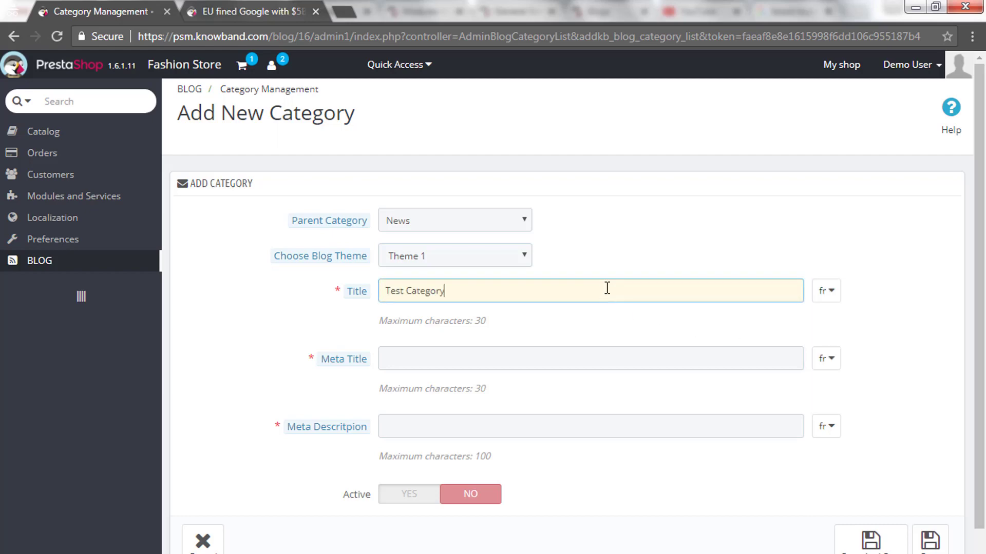
{"action": "left_click", "coordinate": [837, 292]}
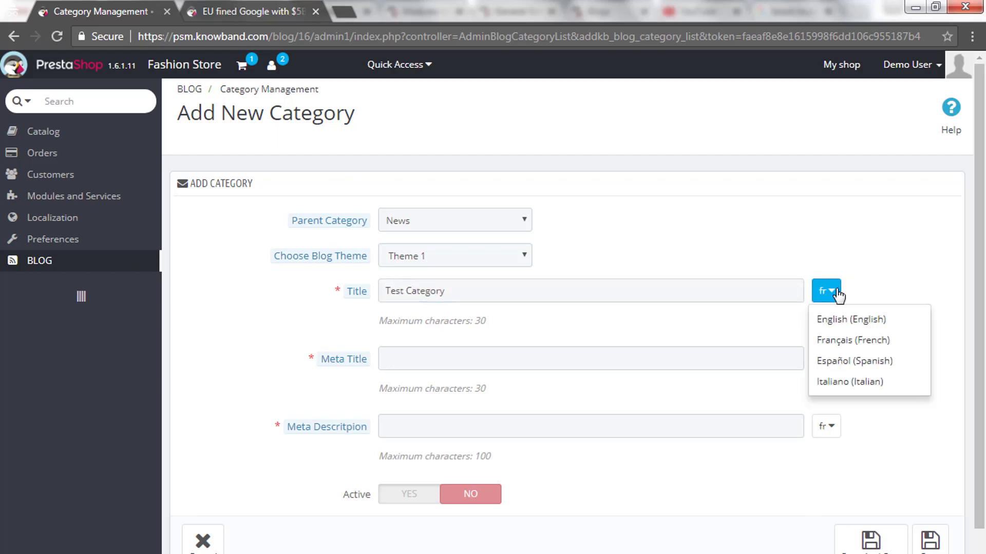
{"action": "left_click", "coordinate": [824, 360]}
{"action": "left_click", "coordinate": [528, 284]}
{"action": "key", "text": "ctrl+v"}
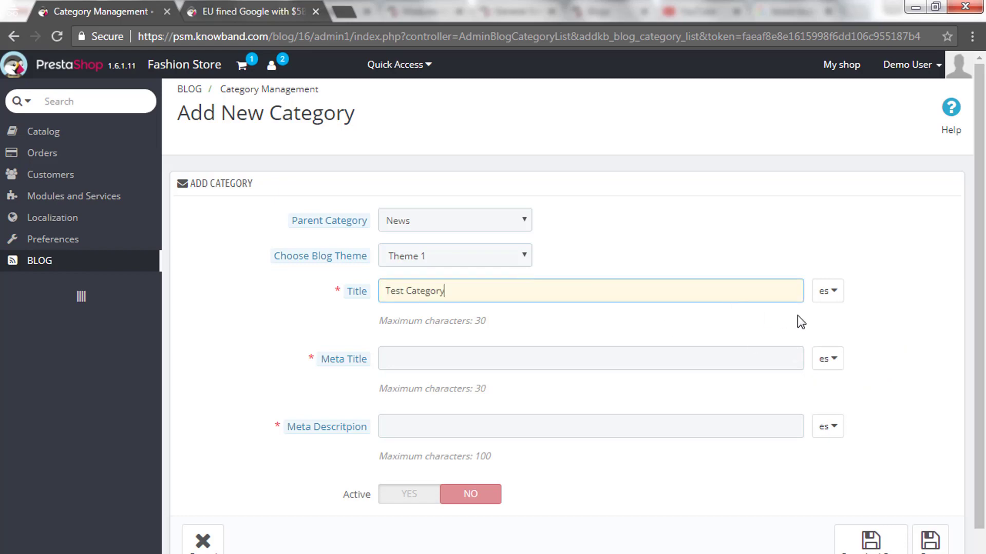
{"action": "left_click", "coordinate": [827, 292]}
{"action": "left_click", "coordinate": [823, 380]}
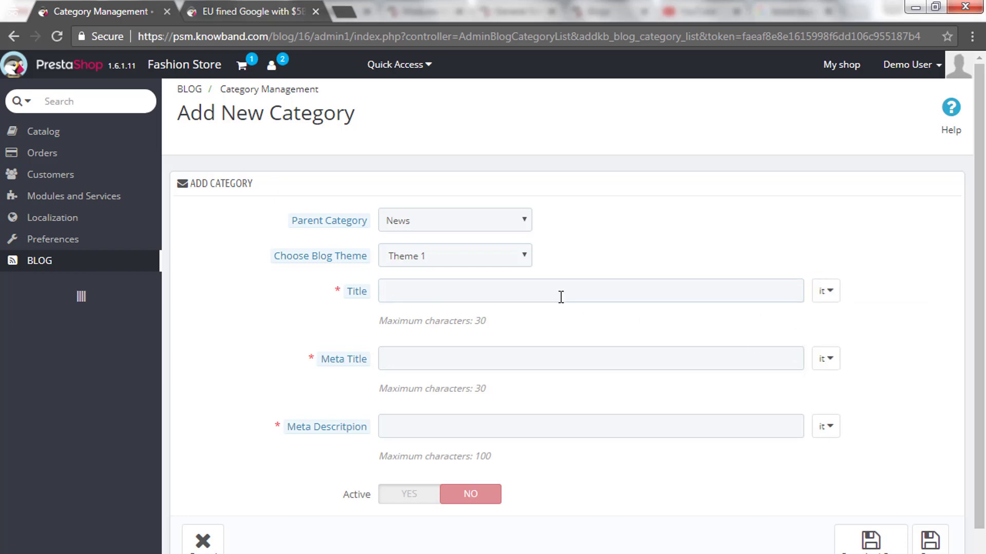
{"action": "left_click", "coordinate": [548, 291]}
{"action": "key", "text": "ctrl+v"}
- Enter "Dummy Test" as the category's Italian Meta Title and copy the text
{"action": "left_click", "coordinate": [476, 359]}
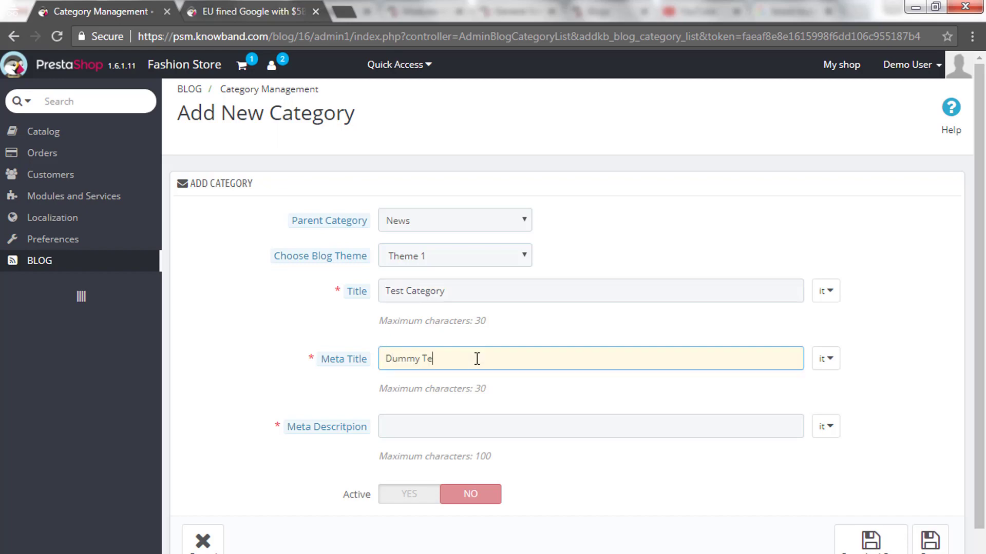
{"action": "type", "text": "Dummy Test"}
{"action": "key", "text": "ctrl+shift+Left"}
{"action": "key", "text": "ctrl+shift+Left"}
{"action": "key", "text": "ctrl+c"}
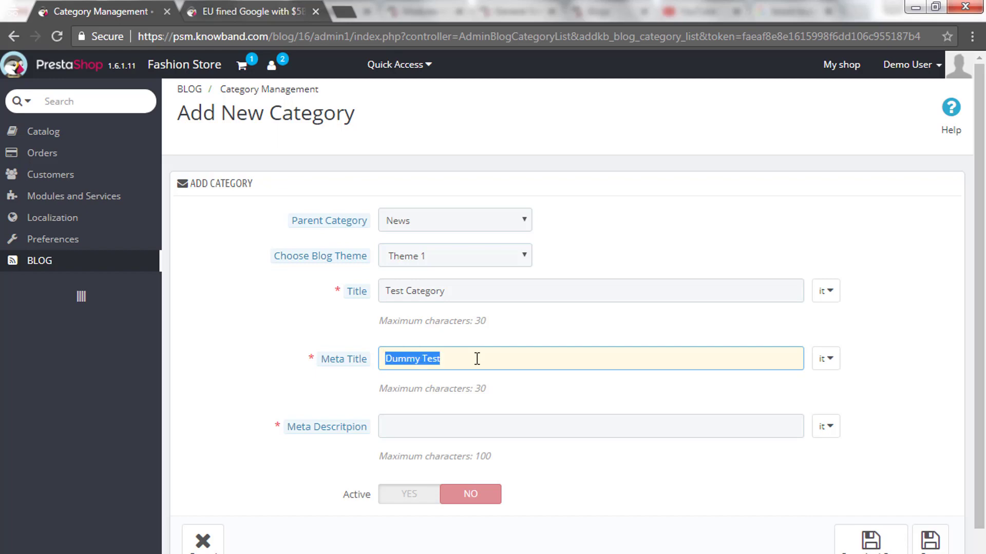
- Paste "Dummy Test" into the French and Spanish versions of the Meta Title field and return the form to Italian
{"action": "left_click", "coordinate": [830, 367]}
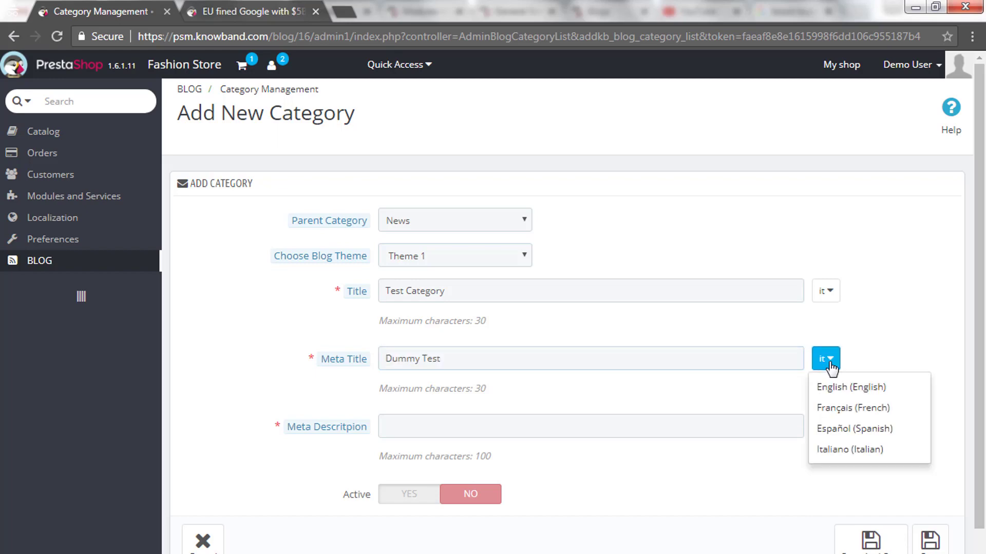
{"action": "left_click", "coordinate": [830, 408]}
{"action": "left_click", "coordinate": [534, 357]}
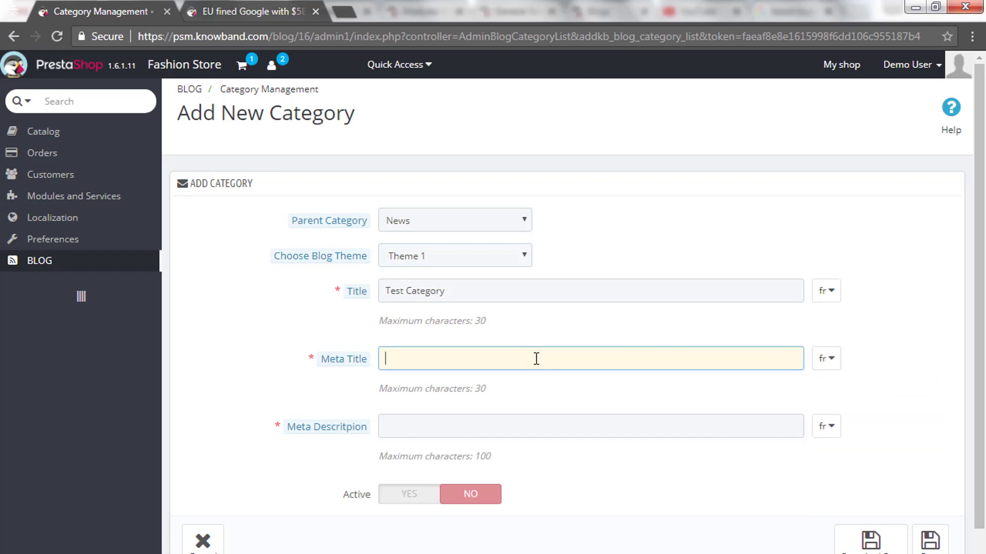
{"action": "key", "text": "ctrl+v"}
{"action": "left_click", "coordinate": [820, 365]}
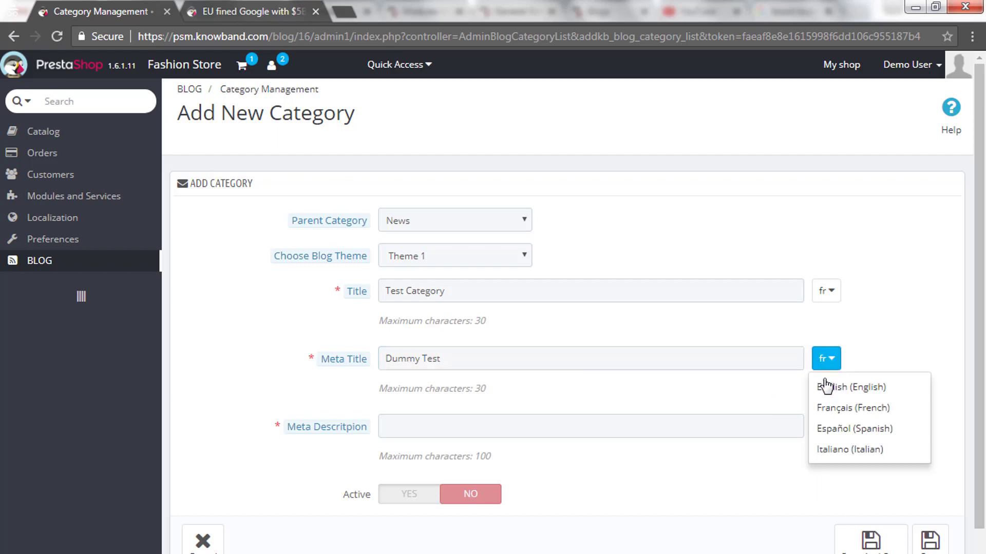
{"action": "left_click", "coordinate": [834, 434]}
{"action": "left_click", "coordinate": [593, 355]}
{"action": "key", "text": "ctrl+v"}
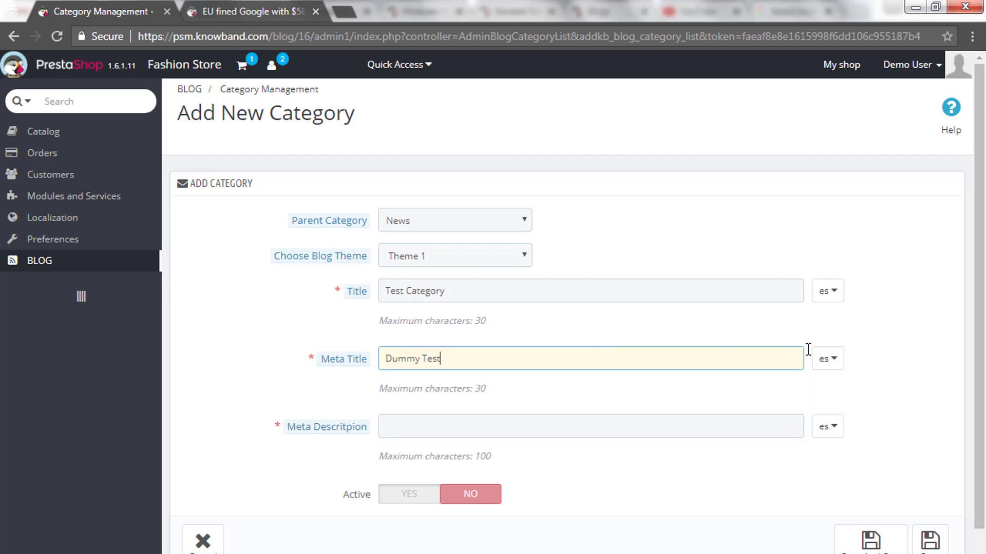
{"action": "left_click", "coordinate": [836, 361]}
{"action": "left_click", "coordinate": [830, 452]}
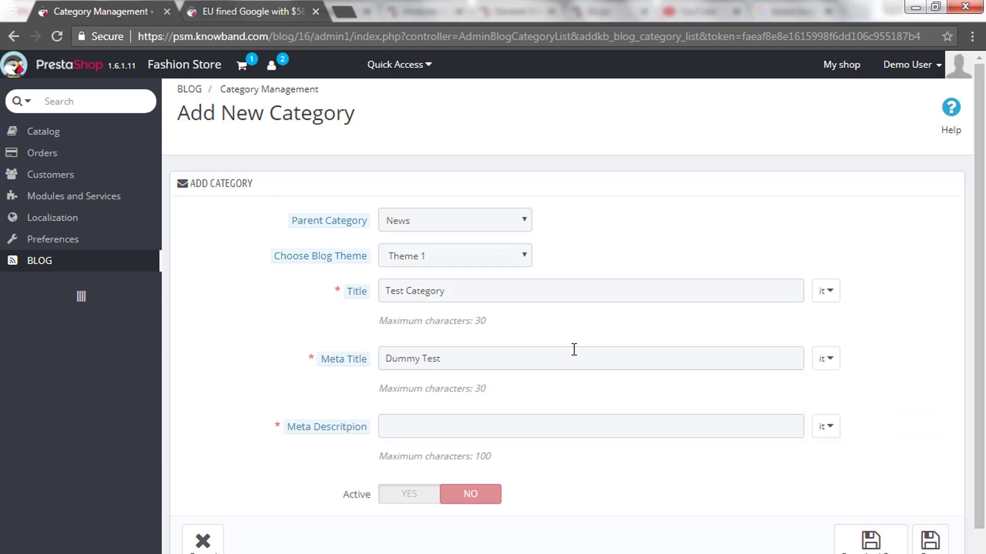
{"action": "left_click", "coordinate": [831, 364]}
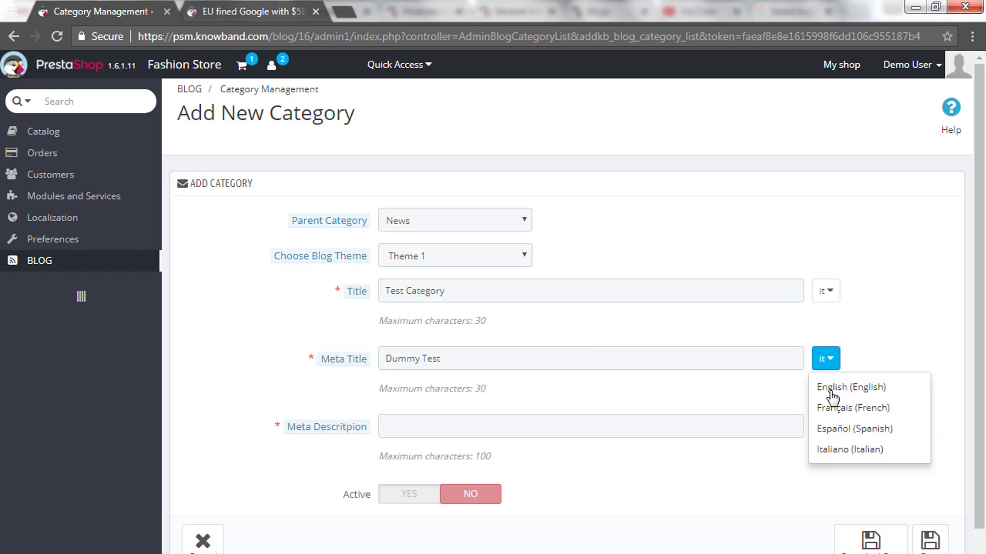
{"action": "left_click", "coordinate": [834, 450]}
- Paste "Dummy Test" into the Italian, French and Spanish versions of the category's Meta Description field
{"action": "left_click", "coordinate": [595, 428]}
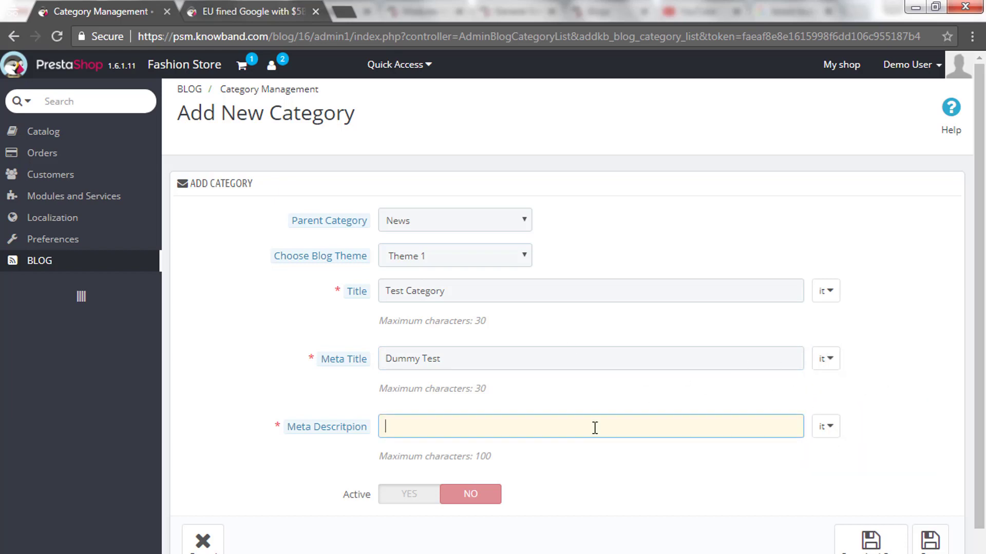
{"action": "key", "text": "ctrl+v"}
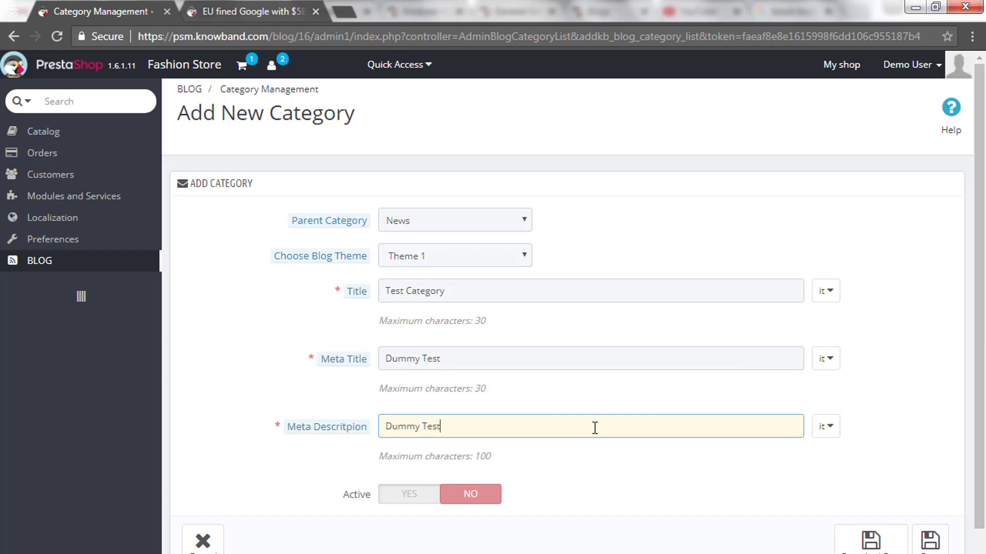
{"action": "left_click", "coordinate": [826, 426]}
{"action": "left_click", "coordinate": [834, 476]}
{"action": "left_click", "coordinate": [634, 419]}
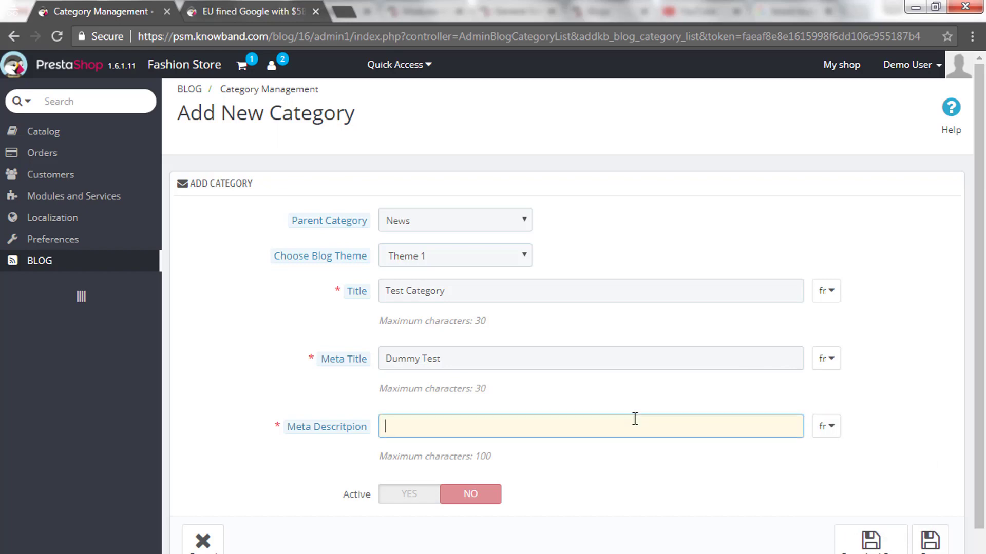
{"action": "key", "text": "ctrl+v"}
{"action": "left_click", "coordinate": [827, 428]}
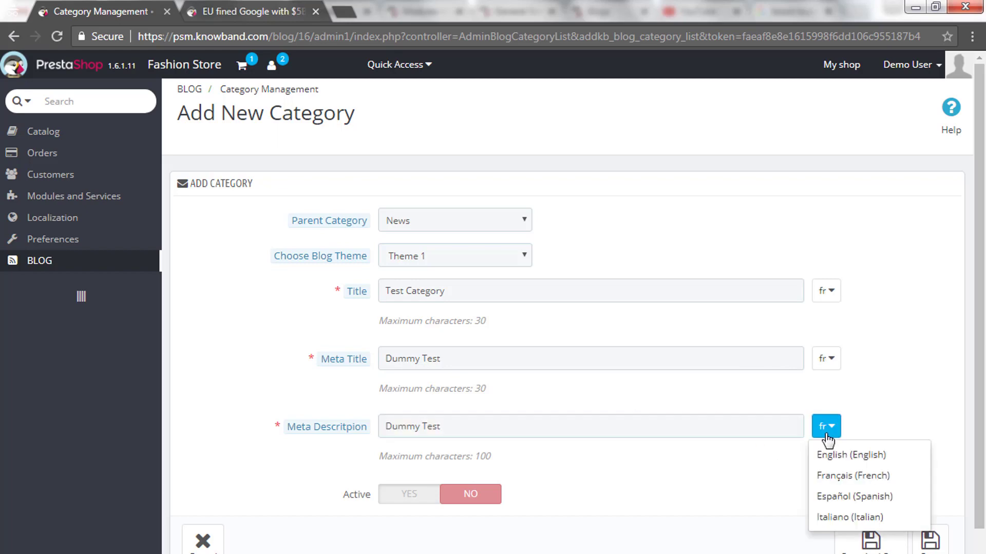
{"action": "left_click", "coordinate": [823, 493]}
{"action": "left_click", "coordinate": [627, 432]}
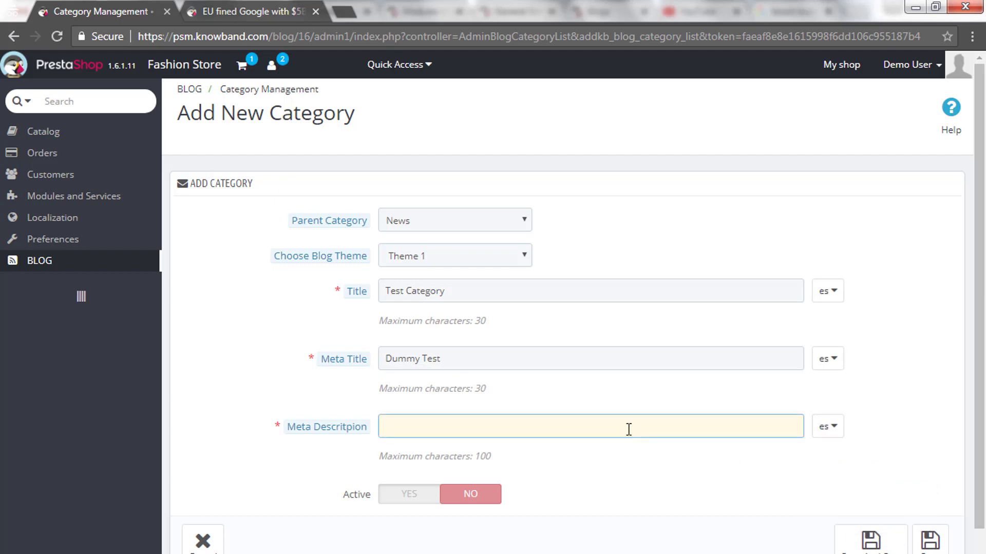
{"action": "key", "text": "ctrl+v"}
{"action": "left_click", "coordinate": [834, 435]}
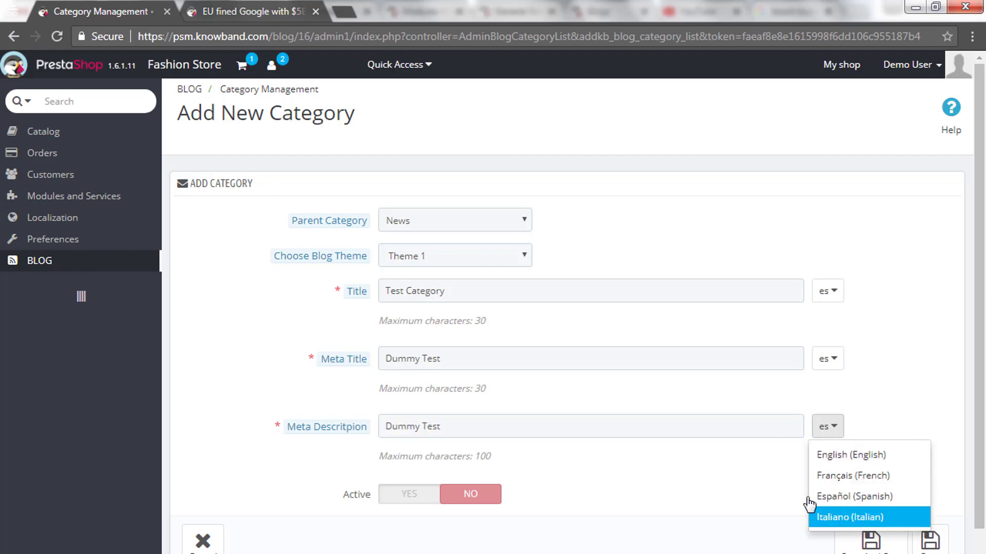
{"action": "left_click", "coordinate": [842, 517]}
{"action": "left_click", "coordinate": [650, 428]}
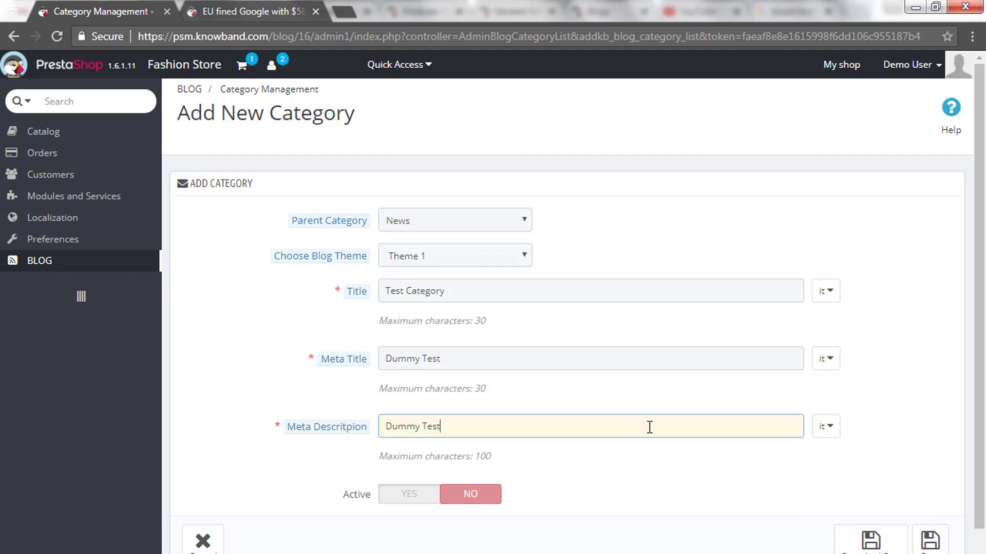
- Set the new category as active and save it while staying on its details page
{"action": "left_click", "coordinate": [405, 496]}
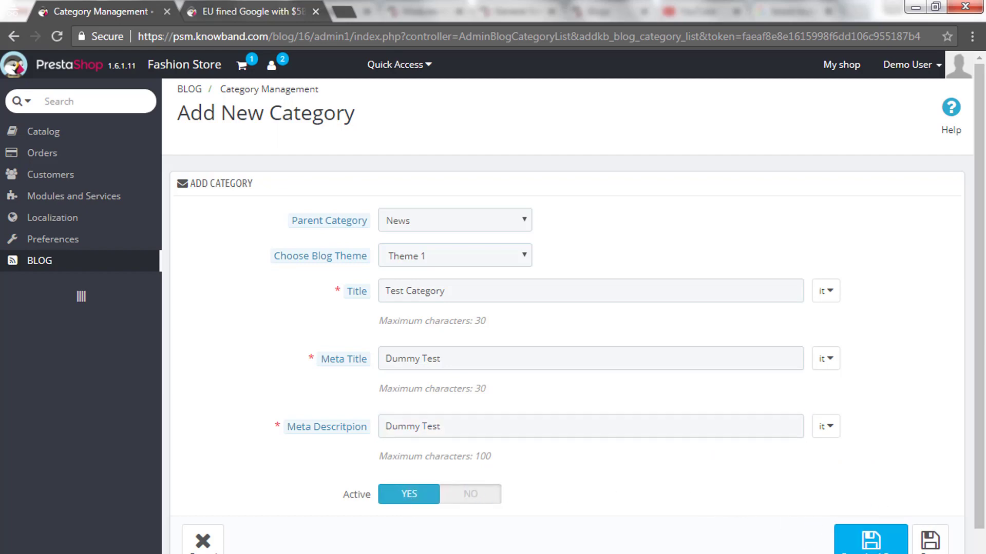
{"action": "left_click", "coordinate": [871, 547]}
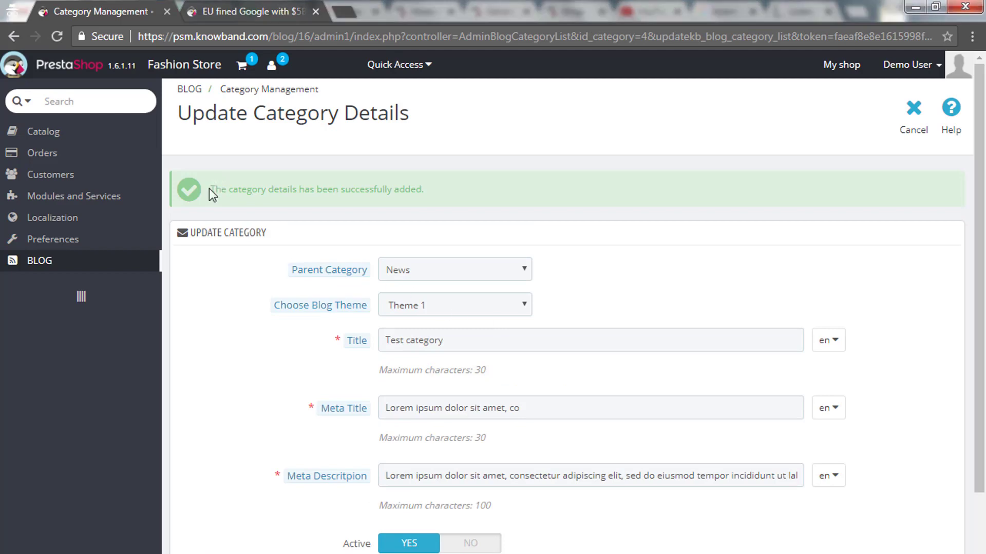
{"action": "left_click_drag", "start_coordinate": [208, 189], "coordinate": [469, 193]}
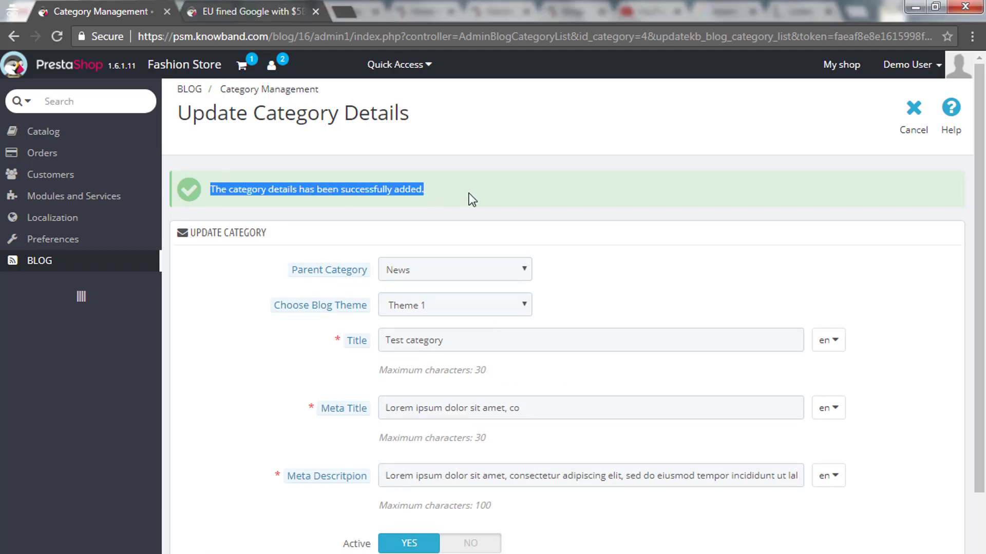
{"action": "left_click", "coordinate": [460, 249]}
- Return to the blog category list and examine the Test category entry and its available row actions
{"action": "mouse_move", "coordinate": [154, 260]}
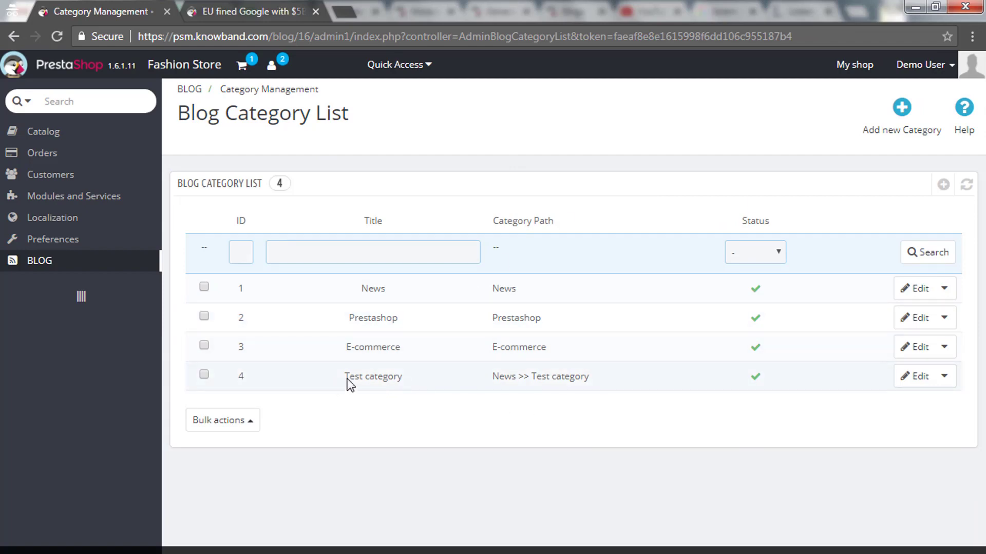
{"action": "left_click_drag", "start_coordinate": [347, 382], "coordinate": [445, 382]}
{"action": "left_click", "coordinate": [688, 433]}
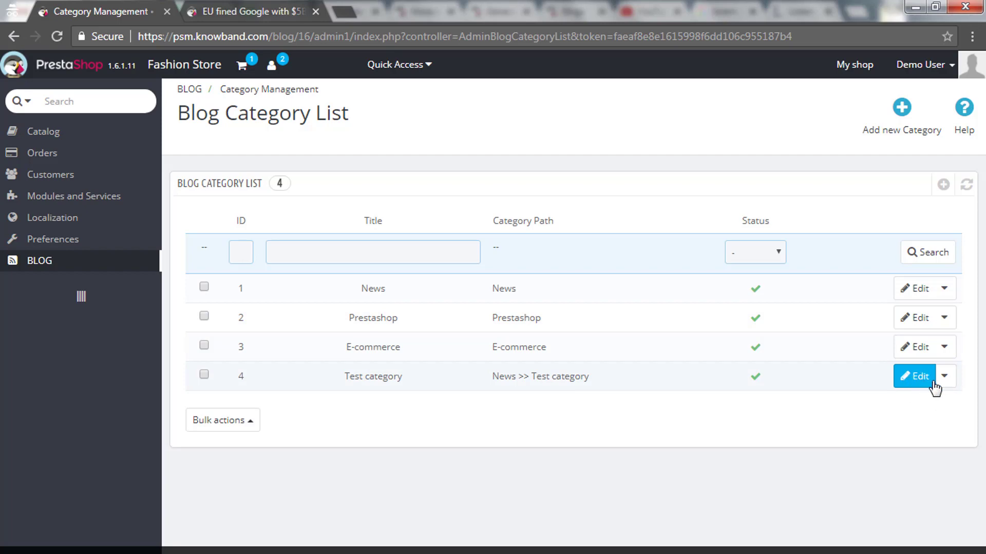
{"action": "left_click", "coordinate": [944, 376]}
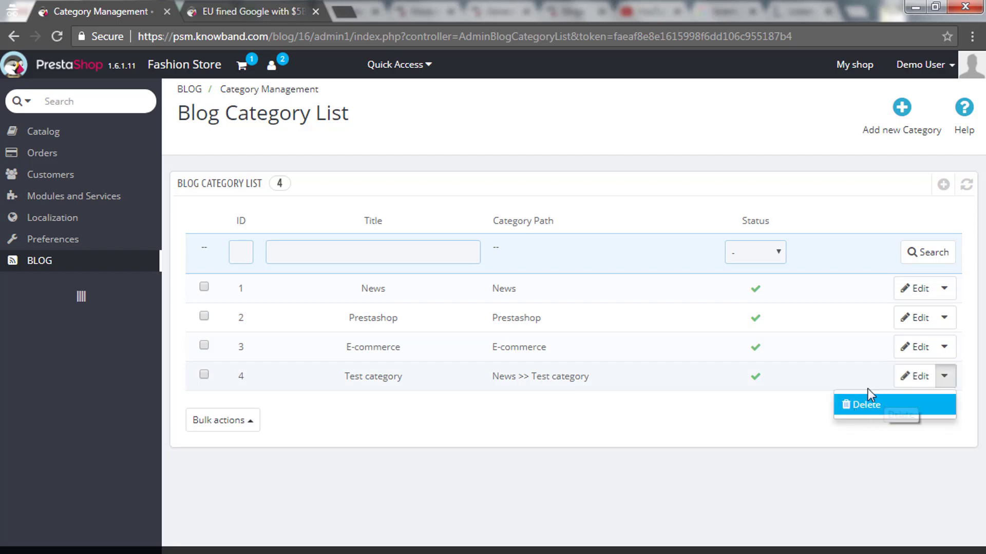
{"action": "left_click_drag", "start_coordinate": [868, 389], "coordinate": [805, 440]}
{"action": "left_click", "coordinate": [776, 442]}
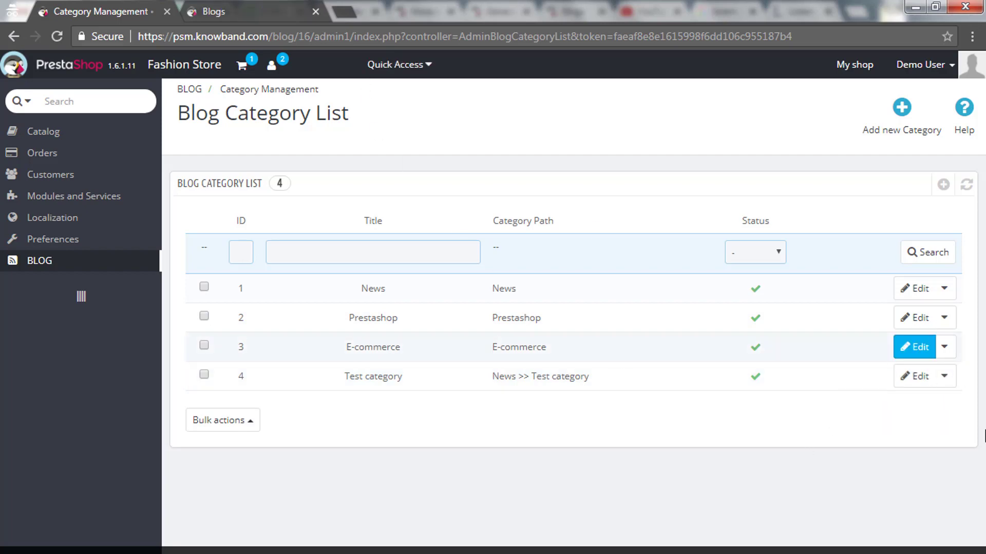
{"action": "left_click", "coordinate": [951, 380]}
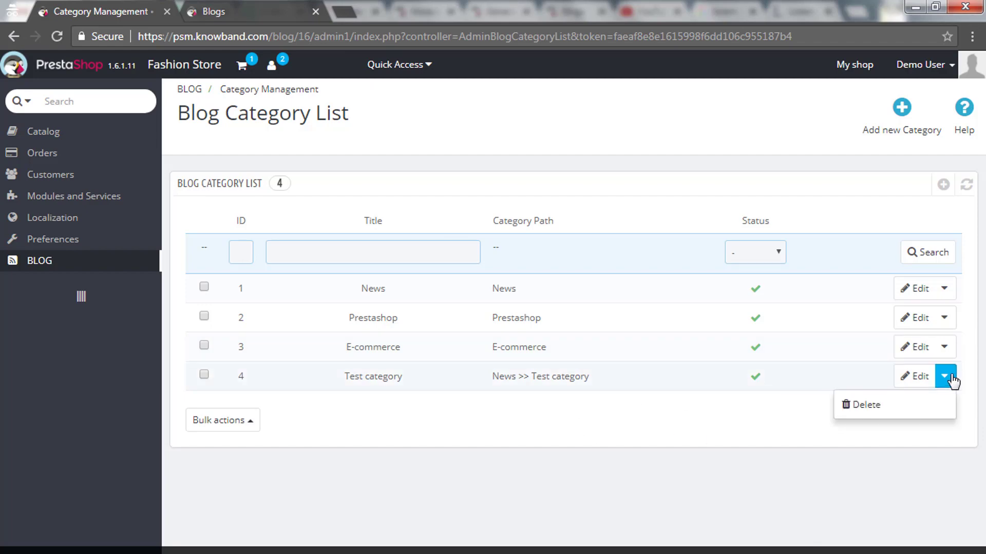
{"action": "left_click", "coordinate": [866, 406]}
{"action": "left_click", "coordinate": [567, 121]}
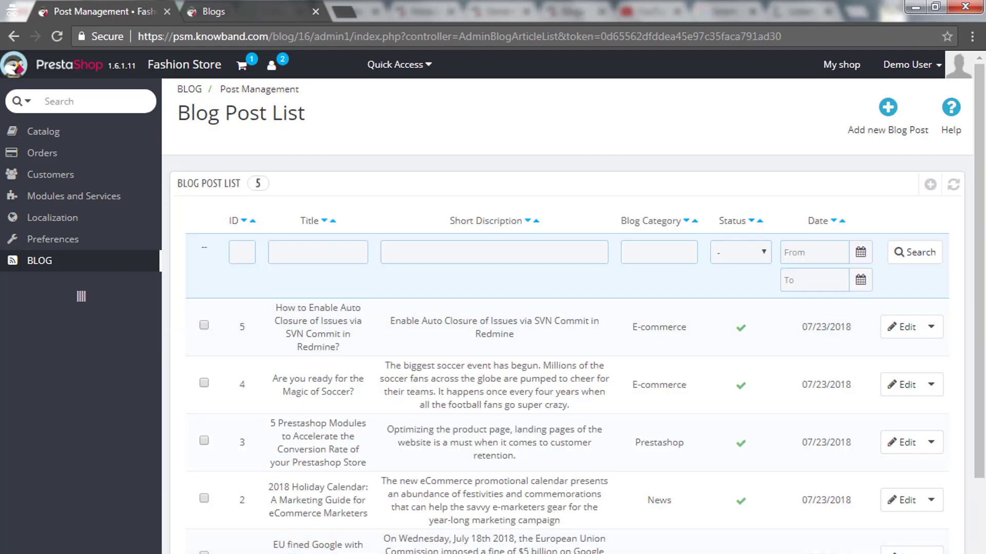
- Start a new blog post in Post Management and assign it to the News category
{"action": "left_click", "coordinate": [931, 327]}
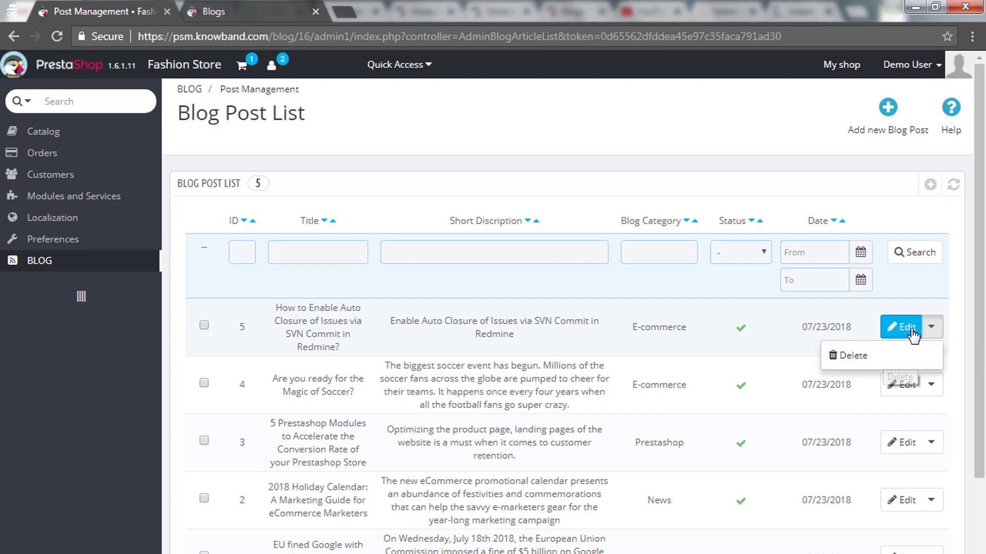
{"action": "left_click", "coordinate": [888, 108]}
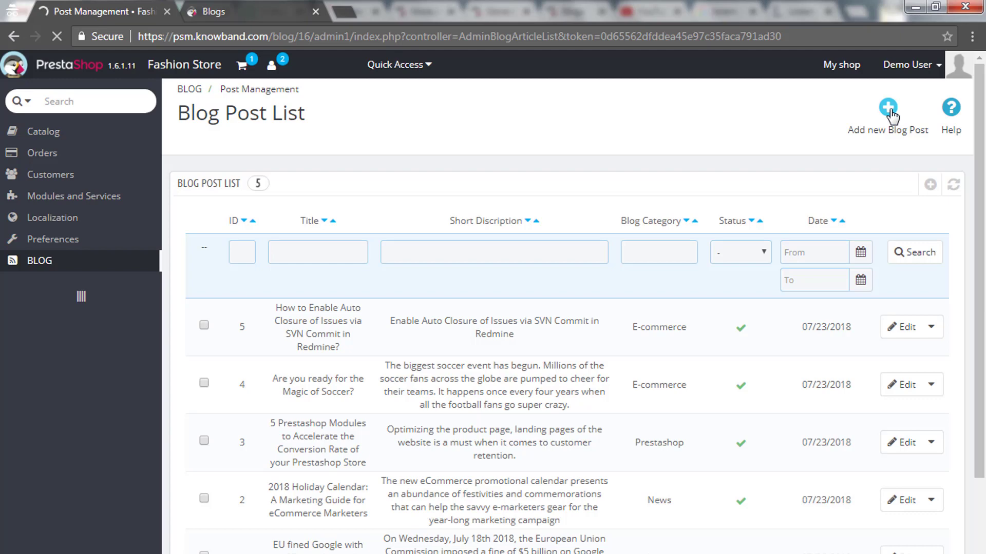
{"action": "left_click", "coordinate": [455, 223]}
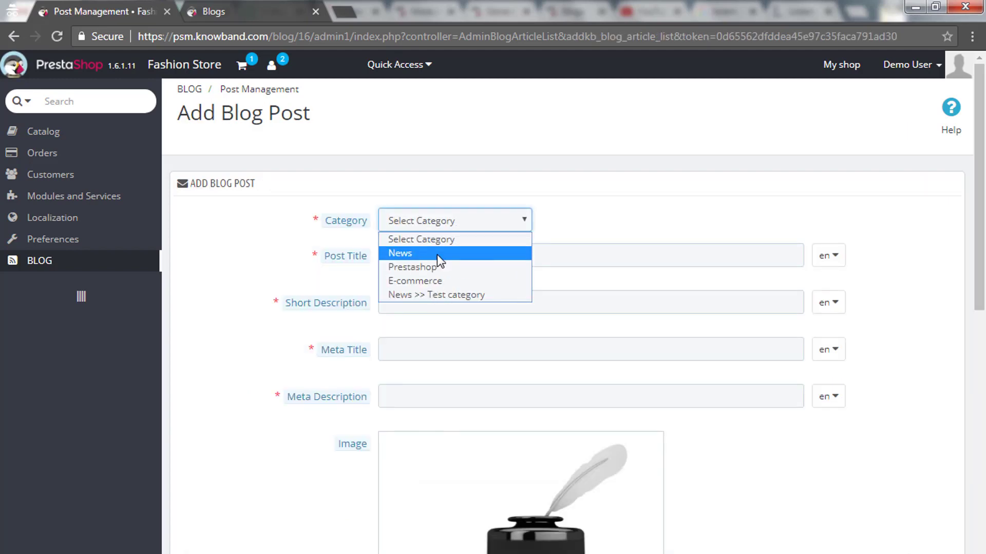
{"action": "left_click", "coordinate": [437, 255]}
- Examine the blog post's Post Title, Short Description, Meta Title, Meta Description and Image fields, including the image file picker
{"action": "triple_click", "coordinate": [359, 259]}
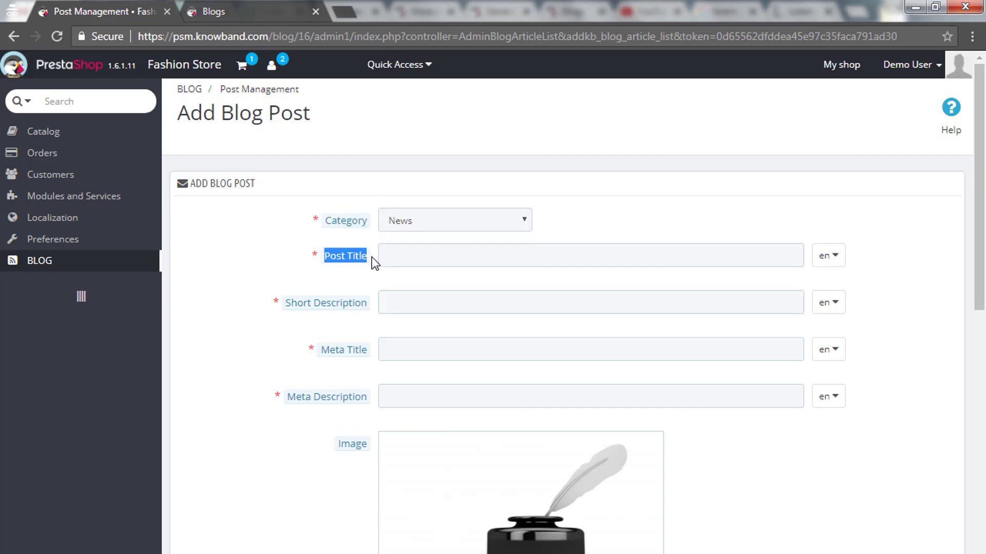
{"action": "mouse_move", "coordinate": [287, 310]}
{"action": "left_click_drag", "start_coordinate": [355, 307], "coordinate": [369, 314]}
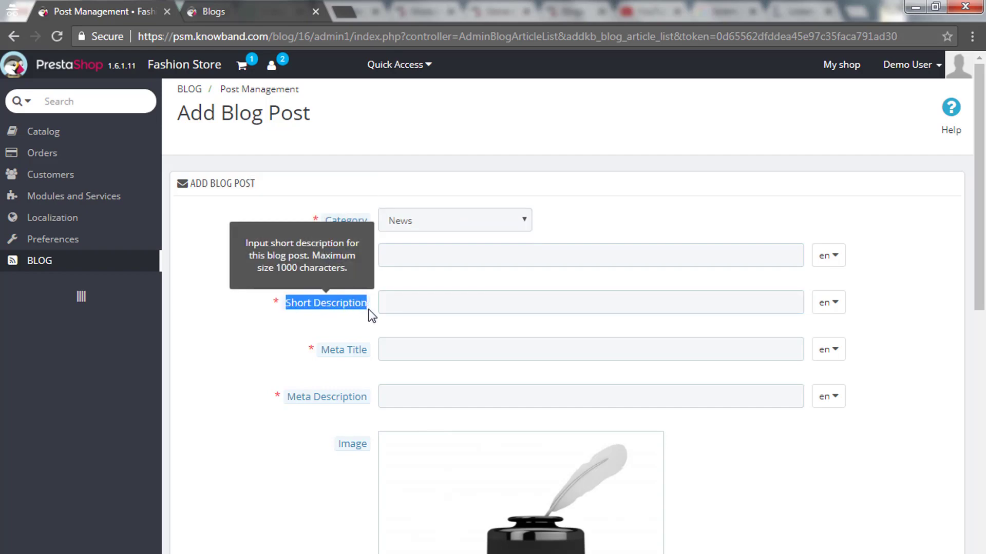
{"action": "scroll", "coordinate": [292, 346], "scroll_direction": "down", "scroll_amount": 3}
{"action": "mouse_move", "coordinate": [327, 201]}
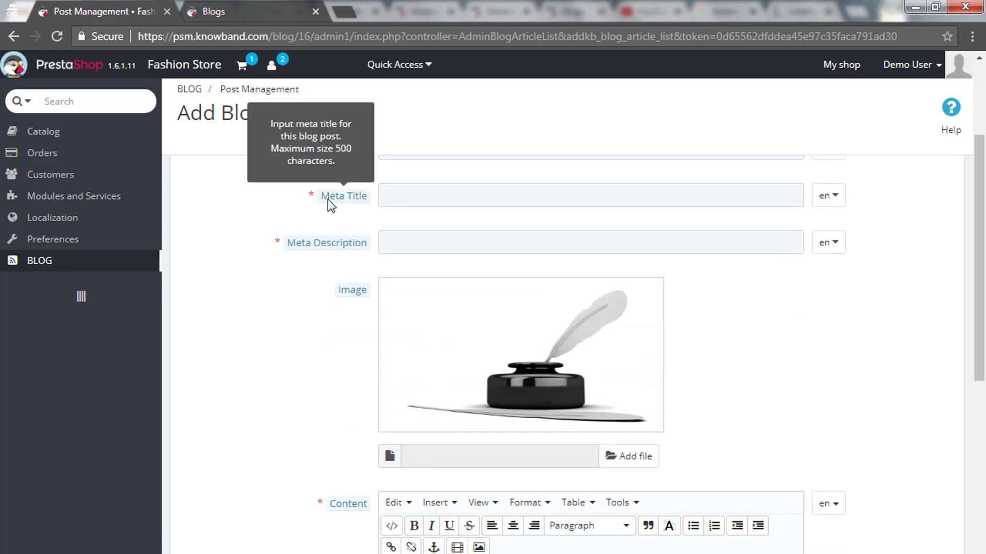
{"action": "mouse_move", "coordinate": [281, 241]}
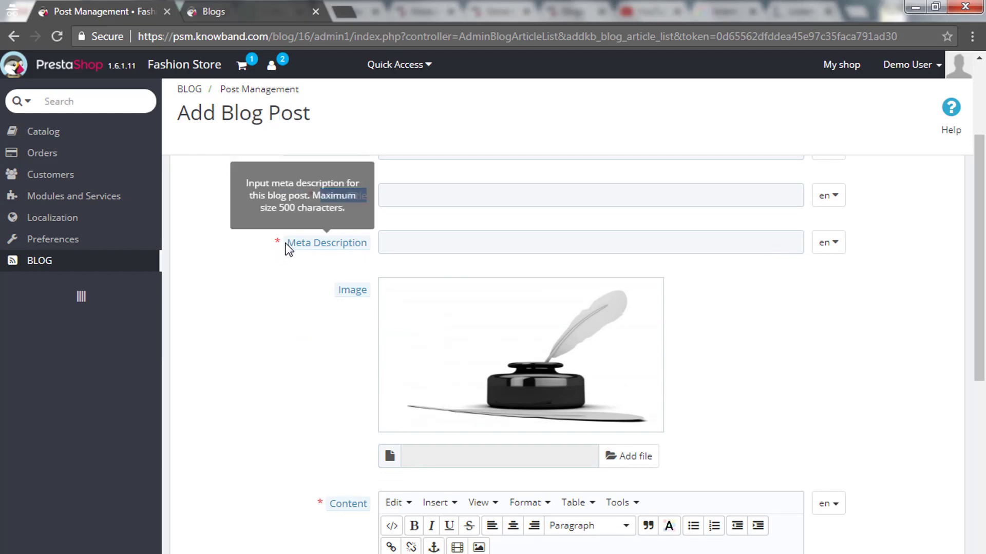
{"action": "left_click_drag", "start_coordinate": [282, 242], "coordinate": [365, 242]}
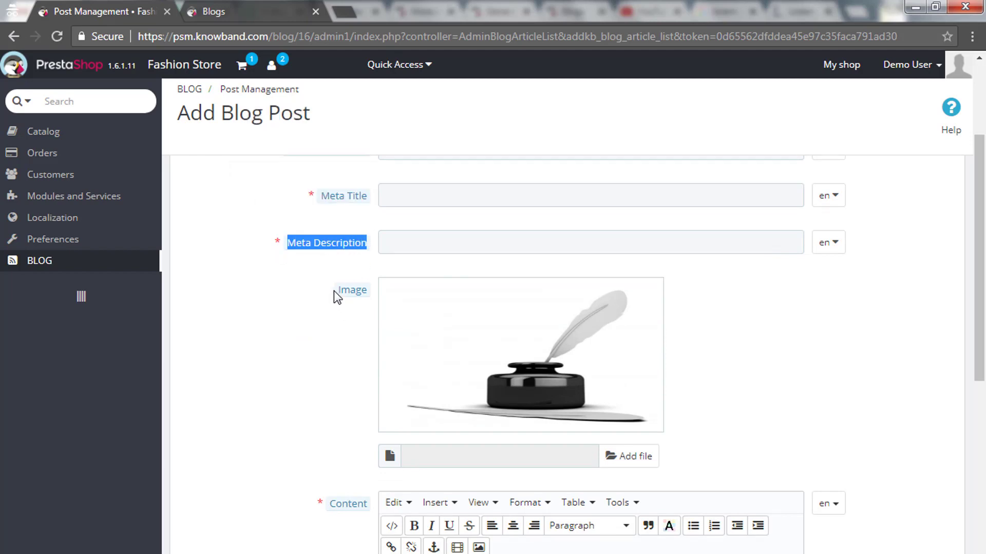
{"action": "left_click_drag", "start_coordinate": [334, 291], "coordinate": [372, 290]}
{"action": "left_click", "coordinate": [339, 345]}
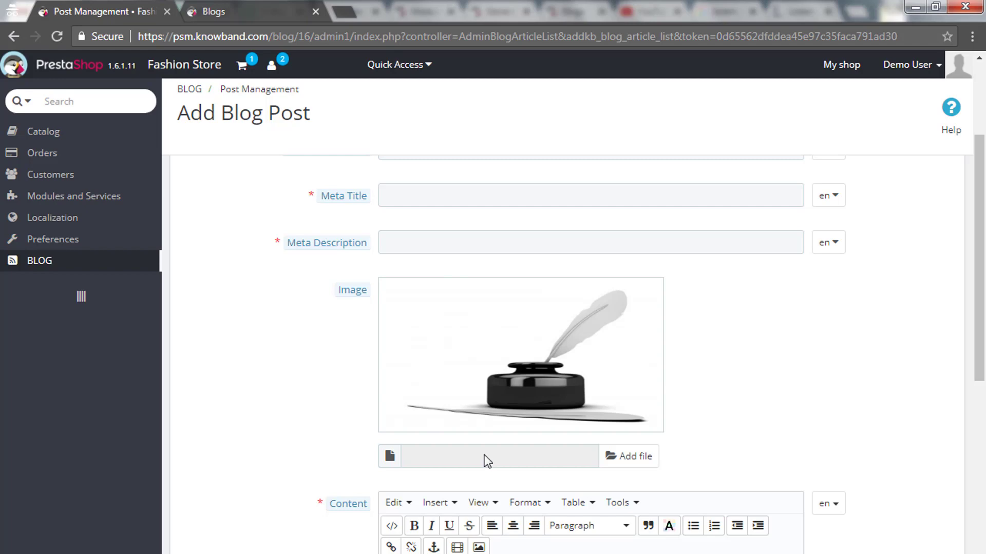
{"action": "left_click", "coordinate": [625, 456]}
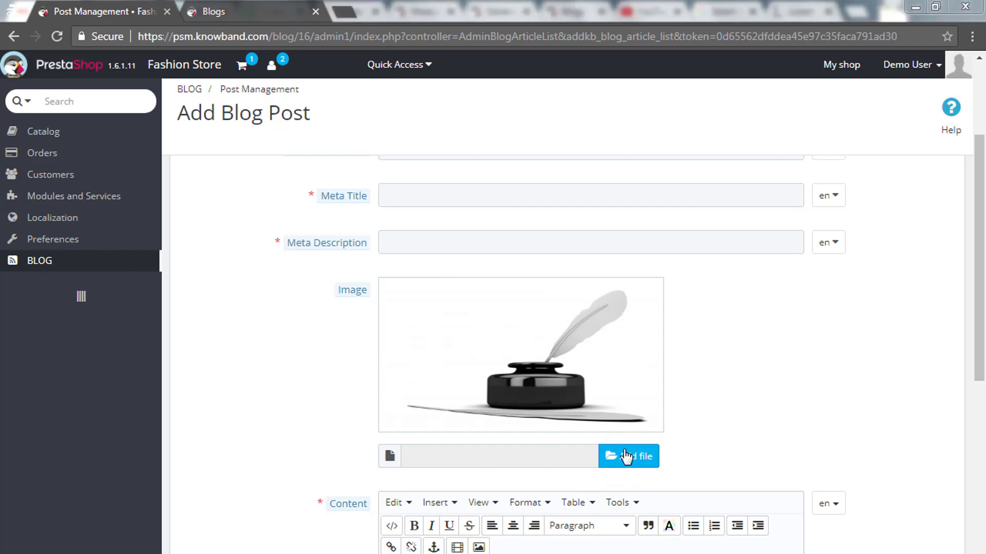
{"action": "left_click", "coordinate": [440, 344]}
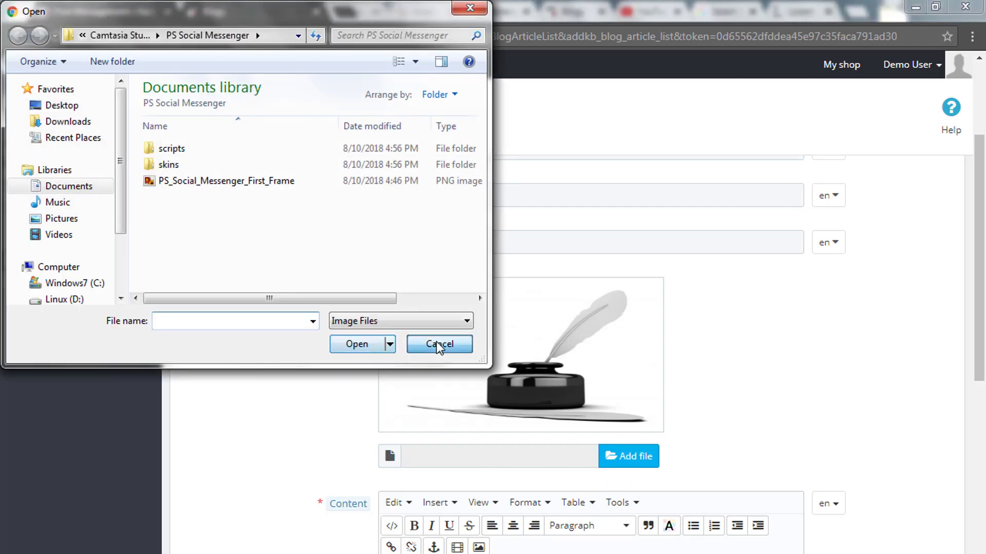
- Close the image file picker and place the cursor in the post's Content editor
{"action": "scroll", "coordinate": [716, 386], "scroll_direction": "down", "scroll_amount": 1}
{"action": "scroll", "coordinate": [717, 386], "scroll_direction": "down", "scroll_amount": 2}
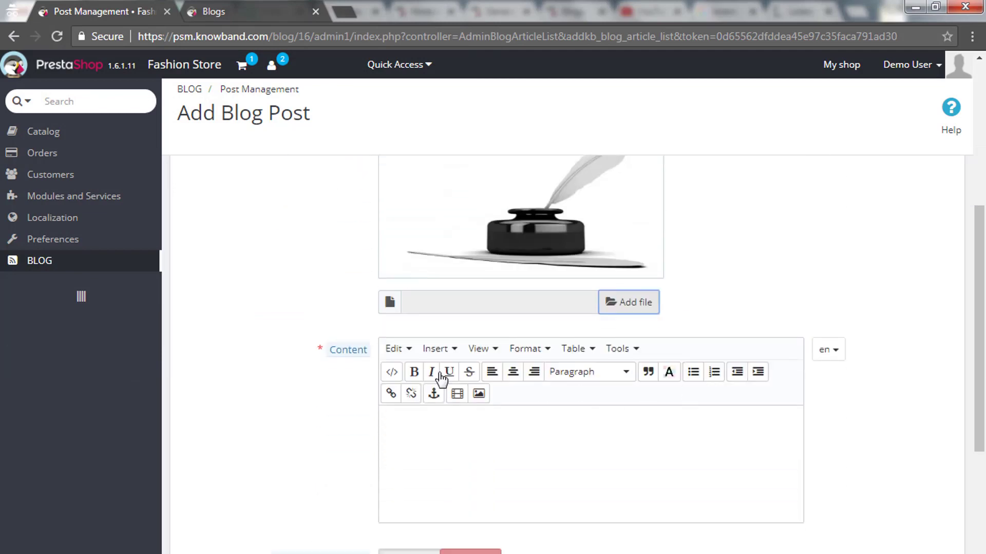
{"action": "mouse_move", "coordinate": [325, 352]}
{"action": "left_click_drag", "start_coordinate": [326, 353], "coordinate": [366, 352]}
{"action": "left_click", "coordinate": [449, 447]}
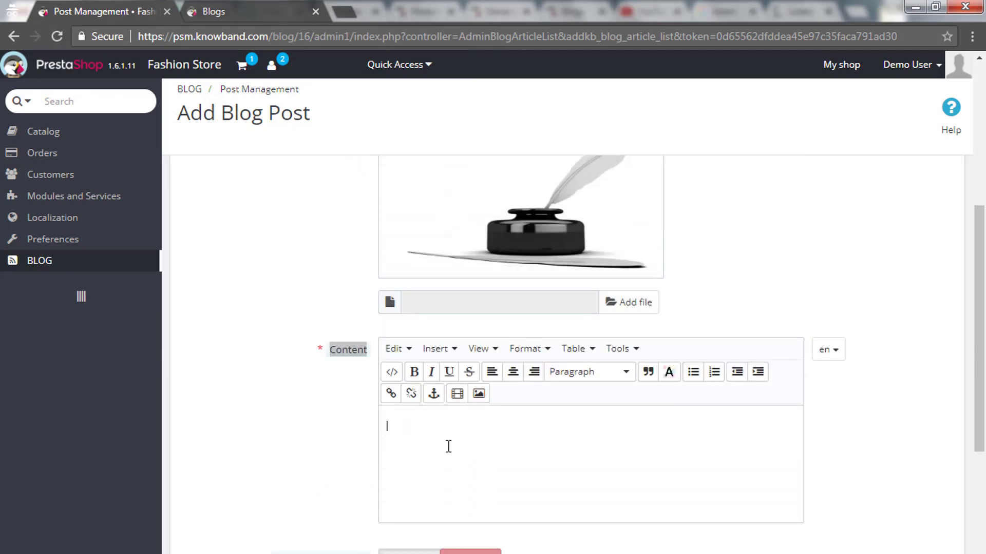
{"action": "scroll", "coordinate": [448, 446], "scroll_direction": "down", "scroll_amount": 3}
- Try Set as most popular as Yes for the post and return it to No
{"action": "mouse_move", "coordinate": [306, 407]}
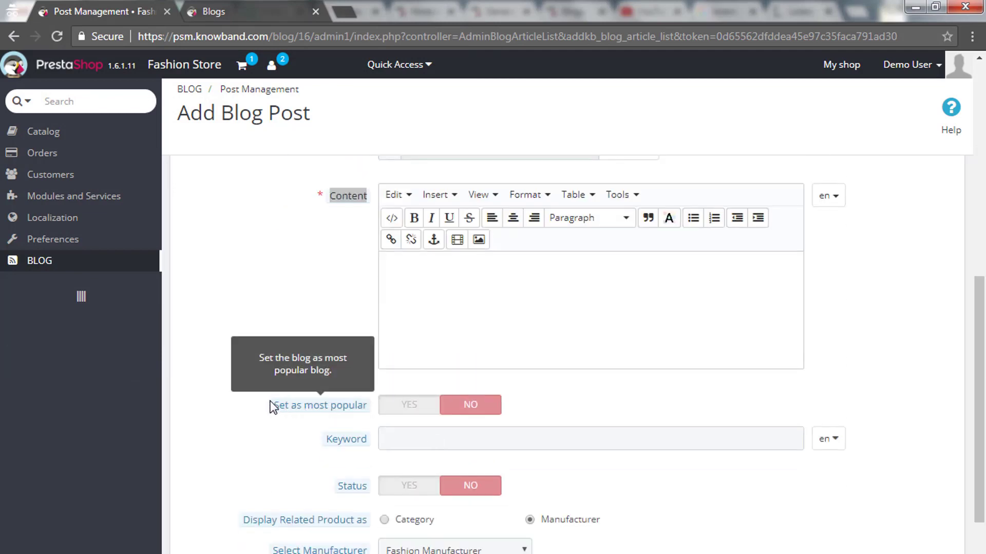
{"action": "left_click_drag", "start_coordinate": [271, 405], "coordinate": [365, 404]}
{"action": "left_click", "coordinate": [411, 409]}
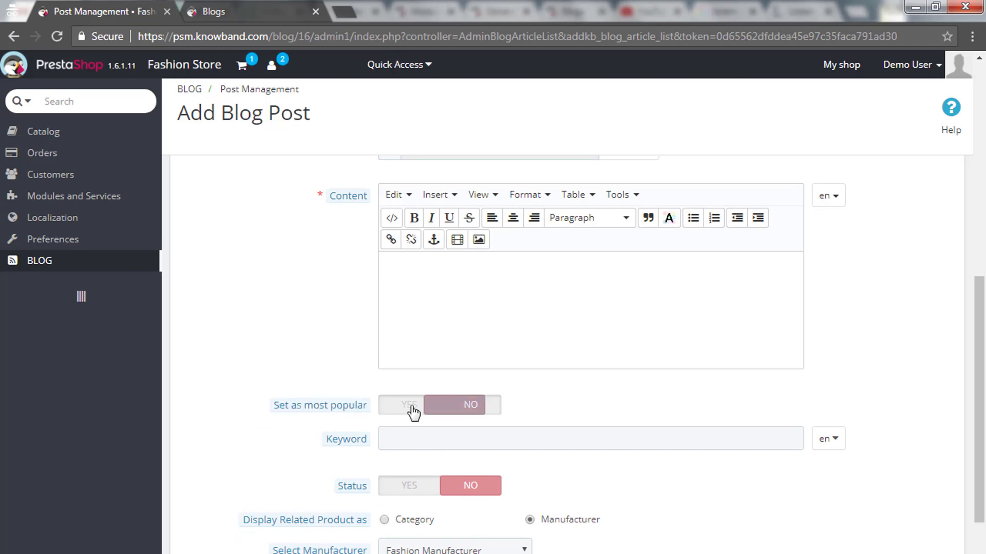
{"action": "left_click", "coordinate": [482, 409]}
- Examine the post's Keyword field, then try its Status as Yes and return it to No
{"action": "scroll", "coordinate": [485, 413], "scroll_direction": "down", "scroll_amount": 2}
{"action": "mouse_move", "coordinate": [326, 367]}
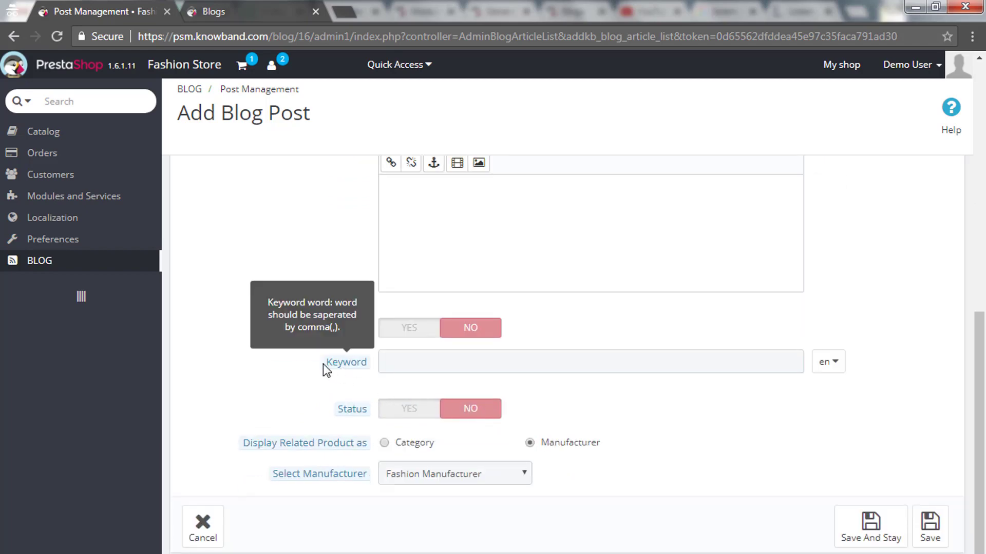
{"action": "left_click_drag", "start_coordinate": [323, 366], "coordinate": [372, 370]}
{"action": "left_click", "coordinate": [356, 398]}
{"action": "mouse_move", "coordinate": [338, 416]}
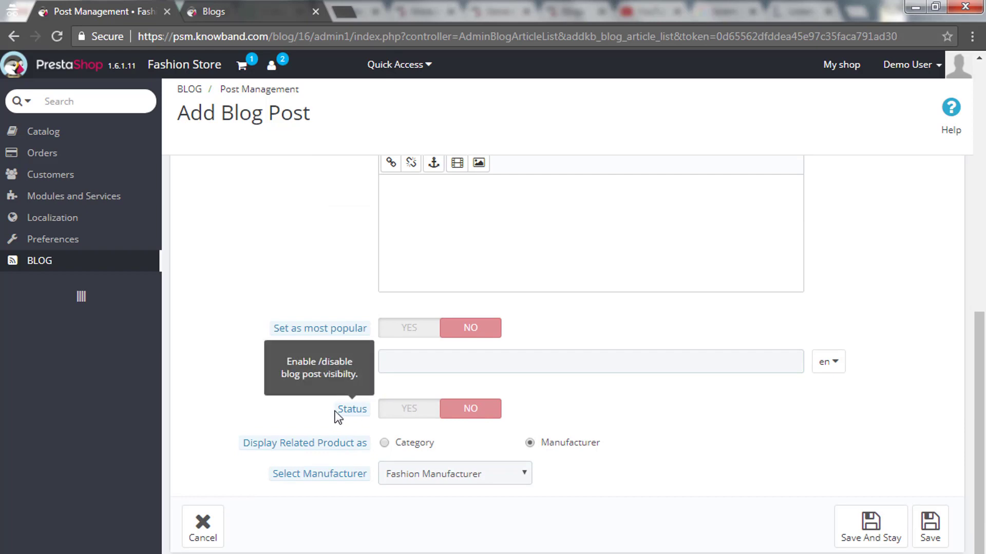
{"action": "left_click", "coordinate": [408, 410]}
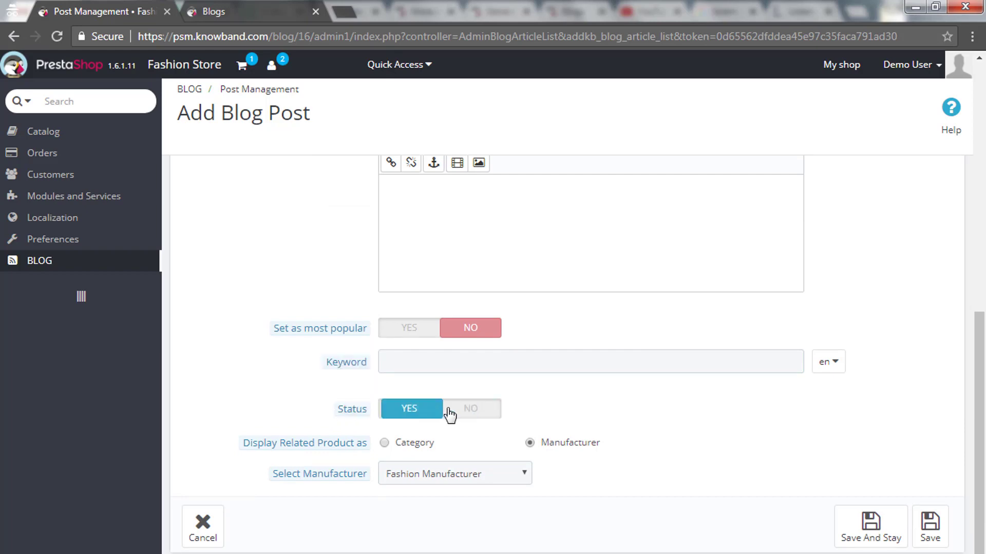
{"action": "left_click", "coordinate": [473, 409]}
- Review the manufacturers available for the post's related products and keep Fashion Manufacturer selected
{"action": "scroll", "coordinate": [637, 445], "scroll_direction": "down", "scroll_amount": 1}
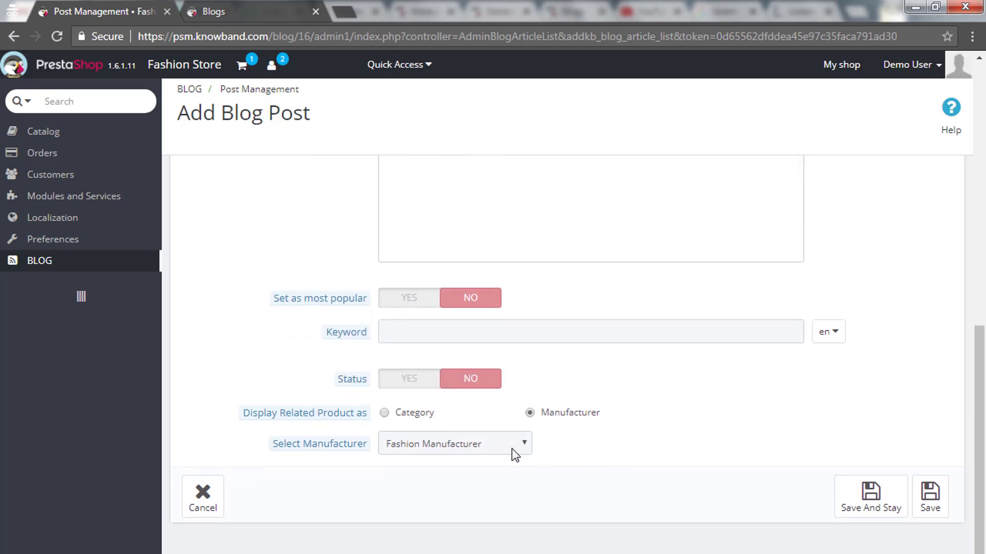
{"action": "left_click", "coordinate": [519, 445]}
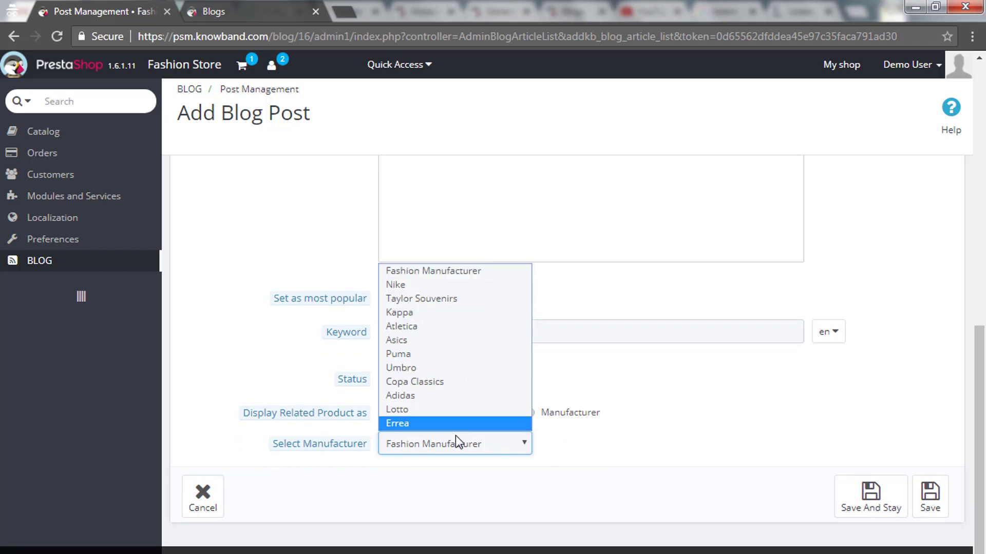
{"action": "left_click", "coordinate": [485, 272]}
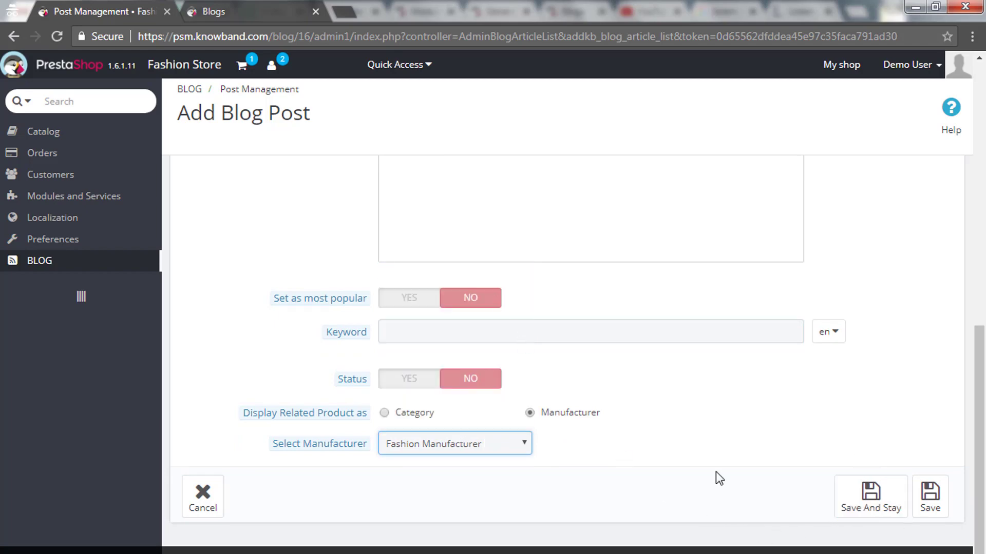
- Go to Comments Management and examine the row actions available for the comment with ID 4
{"action": "scroll", "coordinate": [716, 478], "scroll_direction": "up", "scroll_amount": 10}
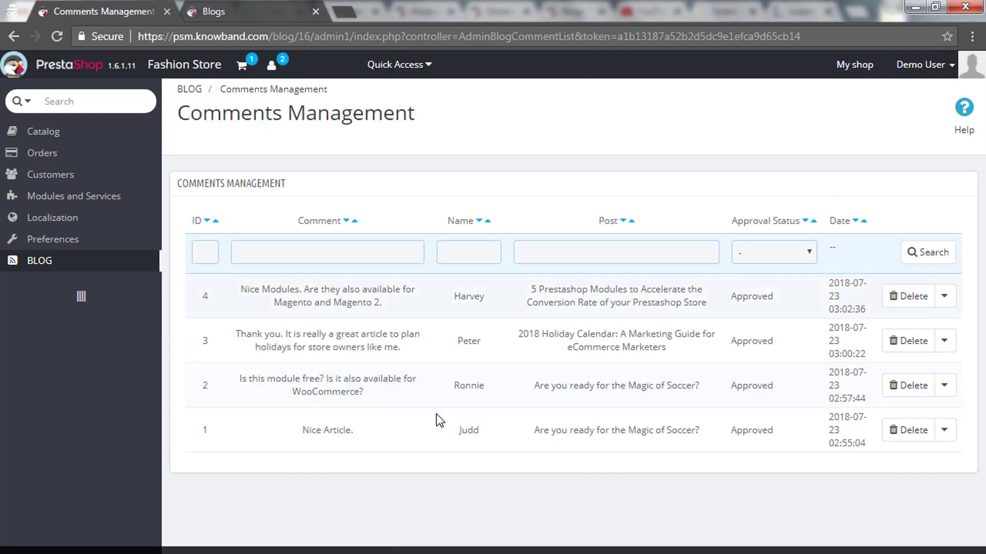
{"action": "left_click", "coordinate": [944, 297]}
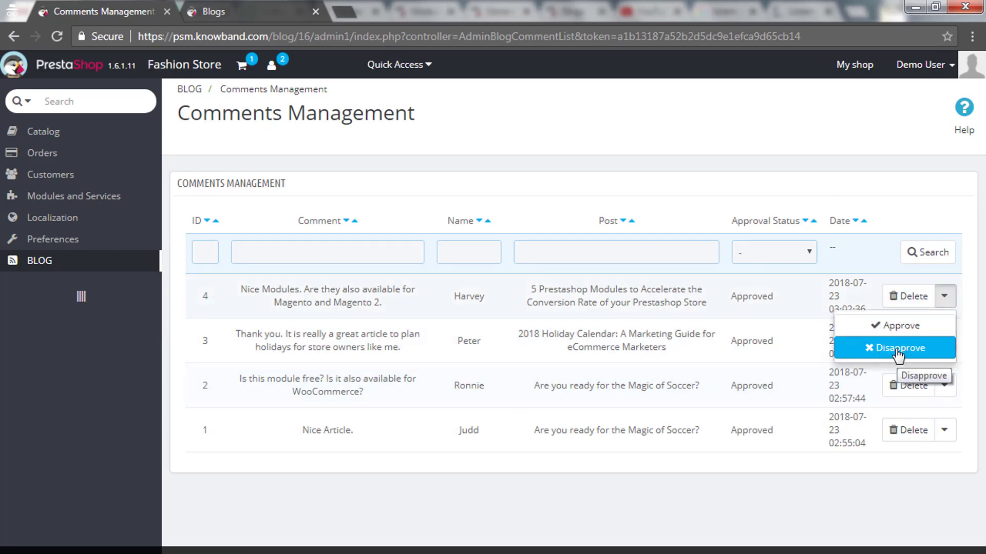
{"action": "left_click", "coordinate": [770, 313]}
- Switch to the storefront blog and open the post "EU fined Google with $5B over Android Antitrust Abuse Case"
{"action": "left_click", "coordinate": [231, 10]}
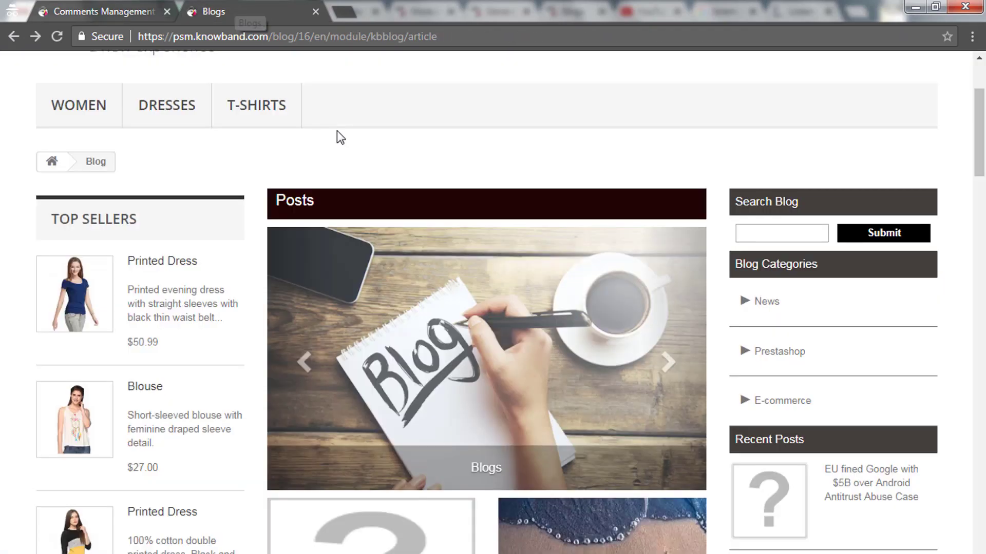
{"action": "scroll", "coordinate": [475, 307], "scroll_direction": "down", "scroll_amount": 4}
{"action": "scroll", "coordinate": [475, 306], "scroll_direction": "down", "scroll_amount": 3}
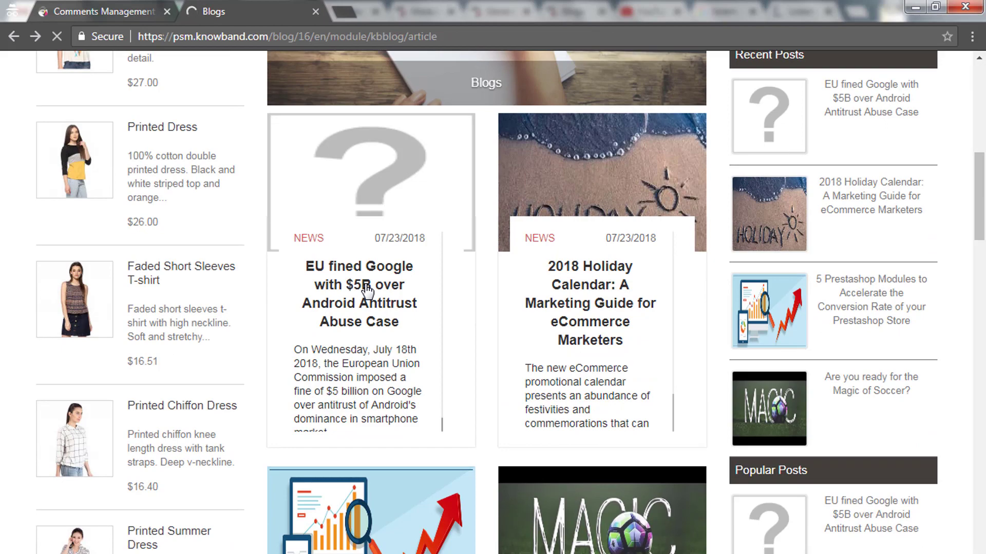
{"action": "left_click", "coordinate": [367, 290]}
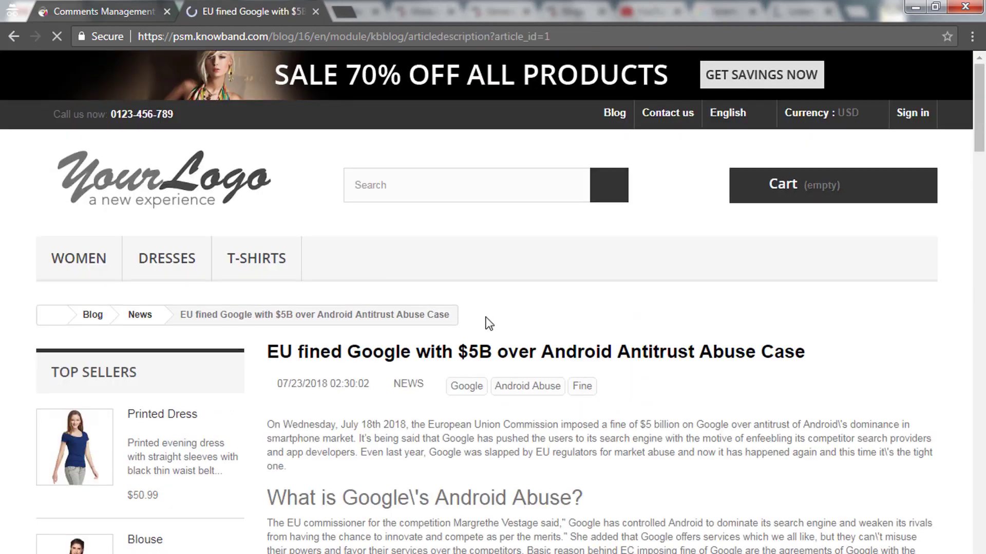
- Enter the Lorem ipsum paragraph ending in "ex ea commodo consequat." as the comment below the article
{"action": "scroll", "coordinate": [482, 326], "scroll_direction": "down", "scroll_amount": 5}
{"action": "scroll", "coordinate": [483, 326], "scroll_direction": "down", "scroll_amount": 9}
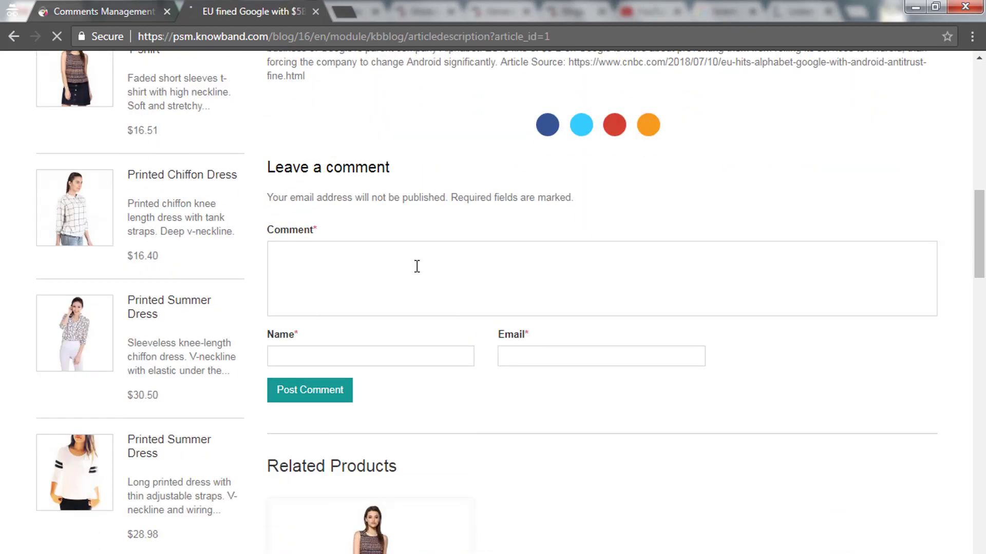
{"action": "left_click", "coordinate": [417, 266]}
{"action": "type", "text": "Lorem ipsum dolor sit amet, consectetur adipiscing elit, sed do eiusmod tempor incididunt ut labore et dolore magna aliqua. Ut enim ad minim veniam, quis nostrud exercitation ullamco laboris nisi ut aliquip ex ea commodo consequat."}
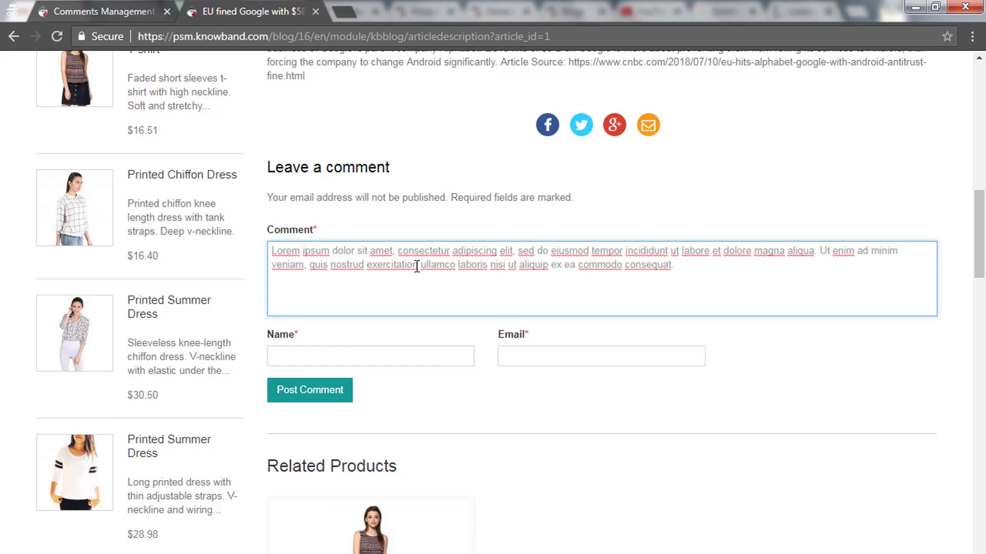
- Fill in the commenter's name and e-mail address, then post the comment
{"action": "left_click", "coordinate": [374, 353]}
{"action": "left_click", "coordinate": [351, 377]}
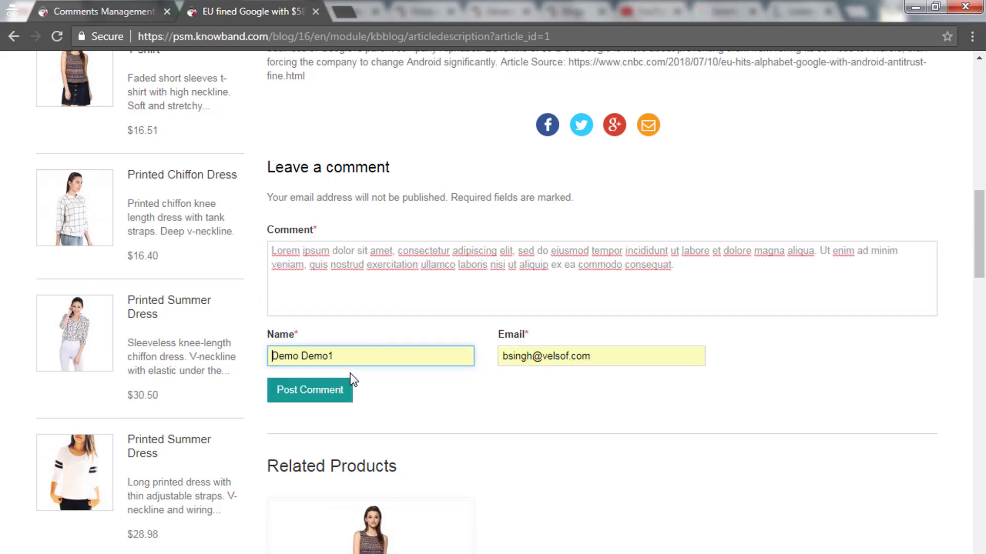
{"action": "key", "text": "Tab"}
{"action": "type", "text": "demo@dmo"}
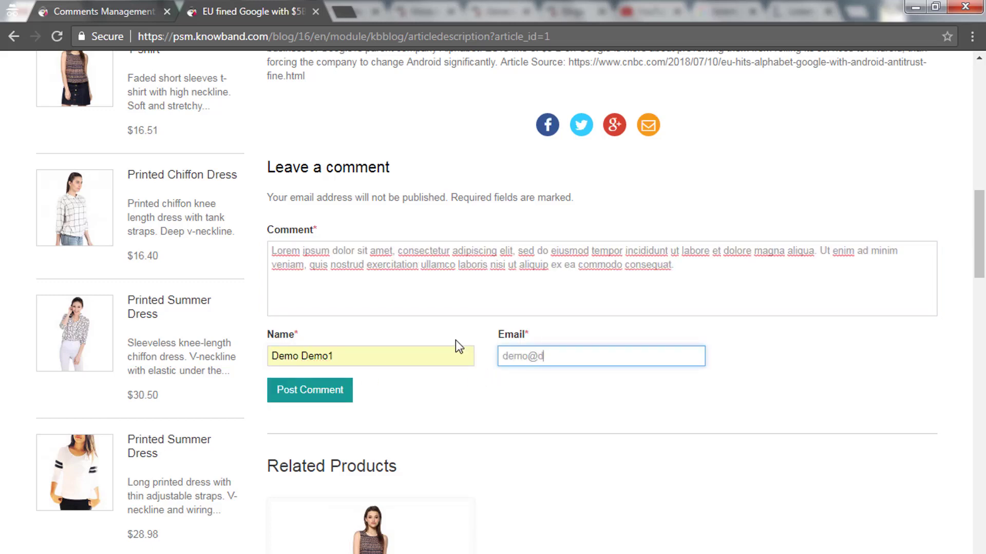
{"action": "key", "text": "BackSpace"}
{"action": "key", "text": "BackSpace"}
{"action": "type", "text": "emo.com"}
{"action": "left_click", "coordinate": [306, 395]}
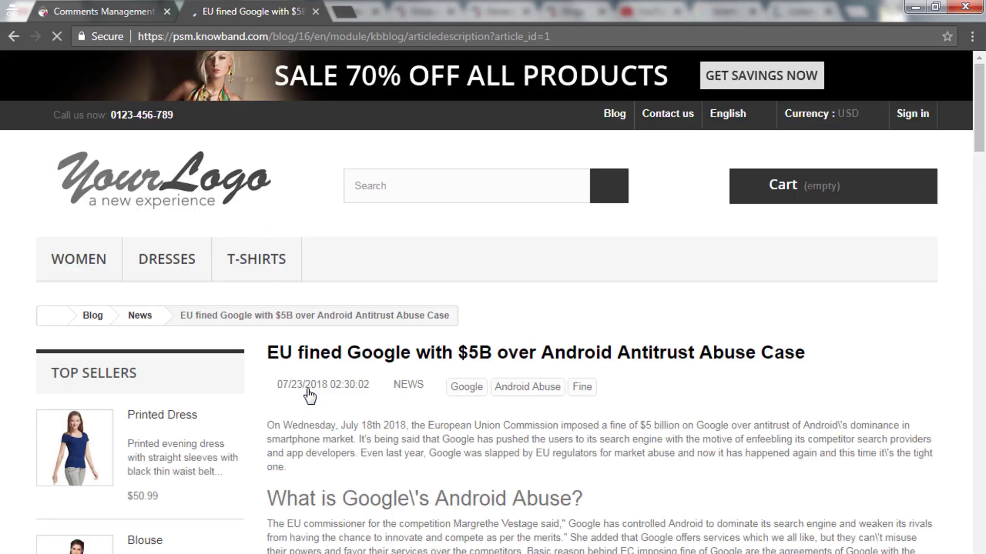
- Check the area between the article's sharing links and Related Products for the posted comment
{"action": "scroll", "coordinate": [308, 395], "scroll_direction": "down", "scroll_amount": 12}
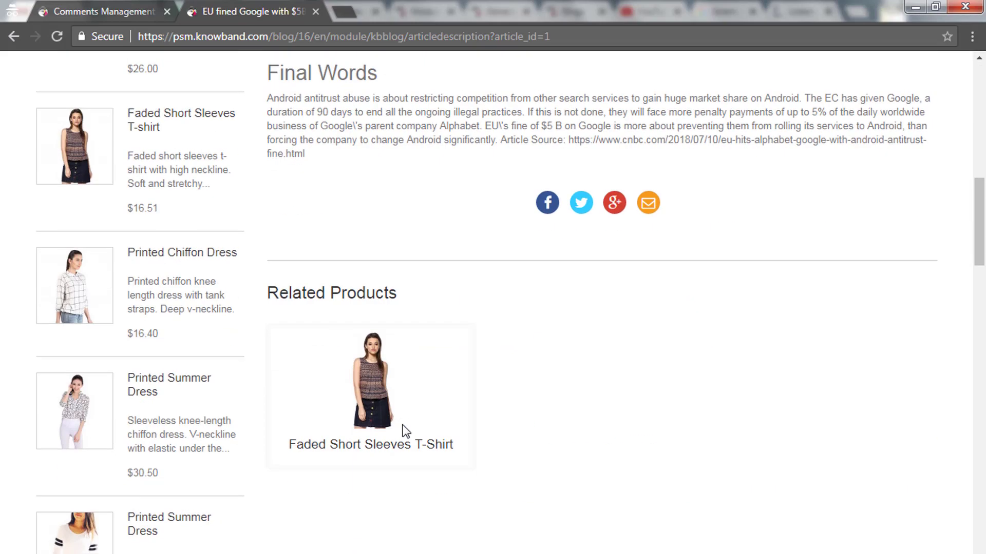
{"action": "scroll", "coordinate": [405, 432], "scroll_direction": "down", "scroll_amount": 2}
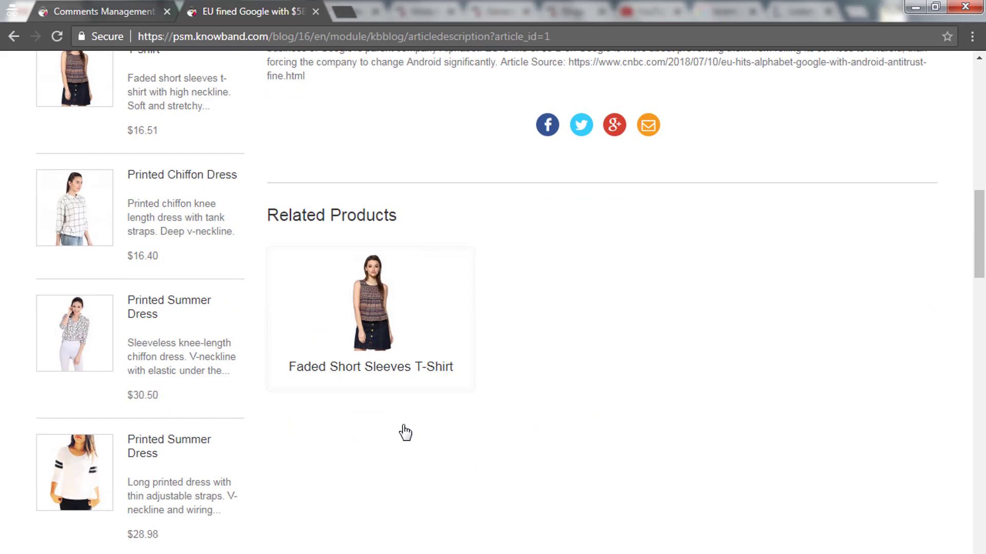
{"action": "scroll", "coordinate": [417, 354], "scroll_direction": "up", "scroll_amount": 3}
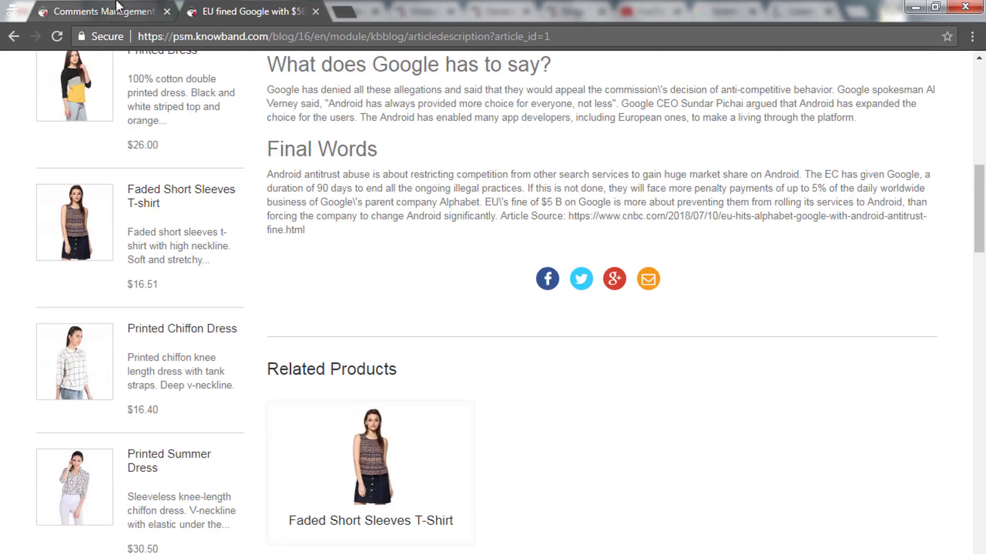
- Refresh the Comments Management list in the back office and disapprove the new Lorem ipsum comment
{"action": "left_click", "coordinate": [117, 6]}
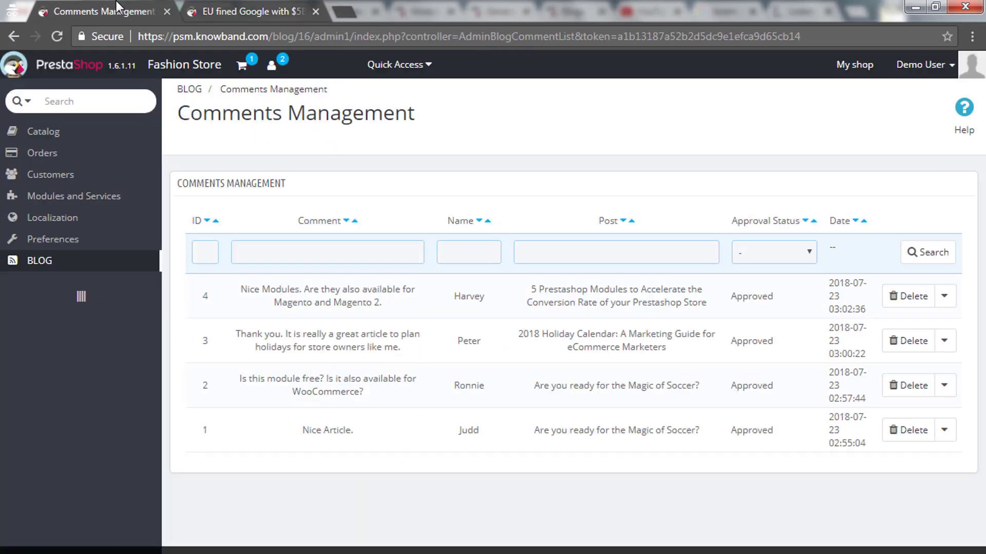
{"action": "left_click", "coordinate": [58, 36]}
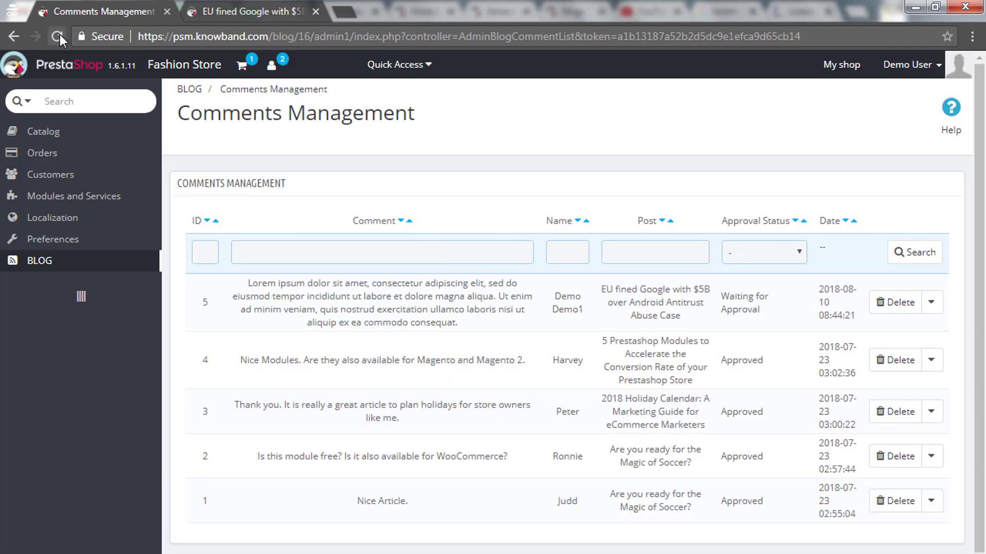
{"action": "left_click_drag", "start_coordinate": [247, 284], "coordinate": [469, 332]}
{"action": "left_click", "coordinate": [942, 307]}
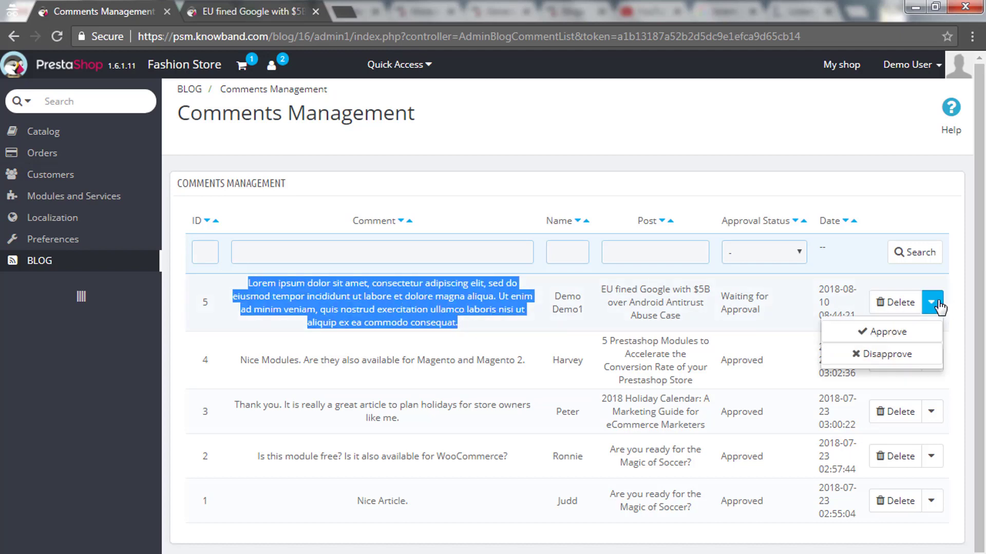
{"action": "left_click", "coordinate": [874, 354]}
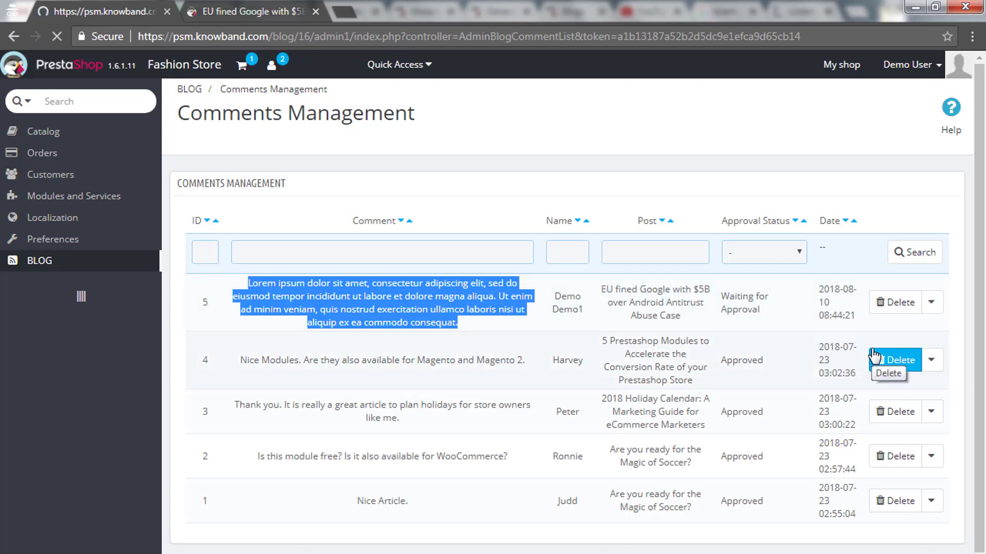
- Go to Banner Management and examine the row actions of the Blogs banner
{"action": "mouse_move", "coordinate": [128, 264]}
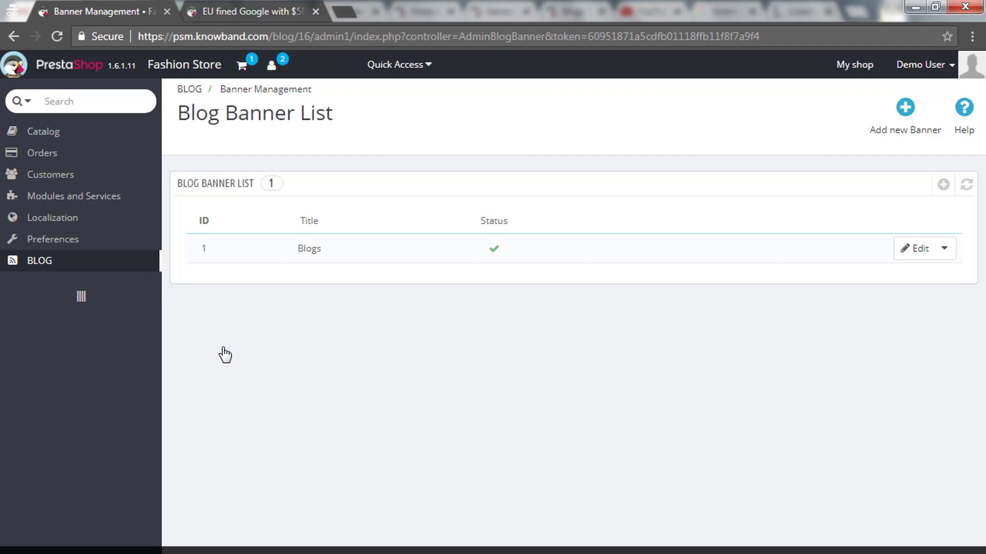
{"action": "left_click", "coordinate": [944, 248]}
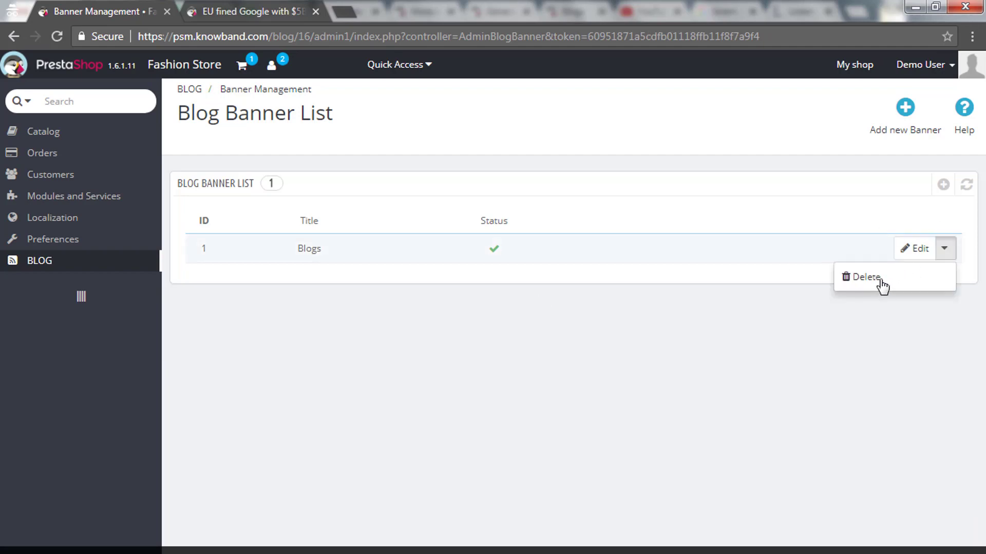
- Open the form for a new banner and check the languages available for its Title
{"action": "left_click", "coordinate": [906, 107]}
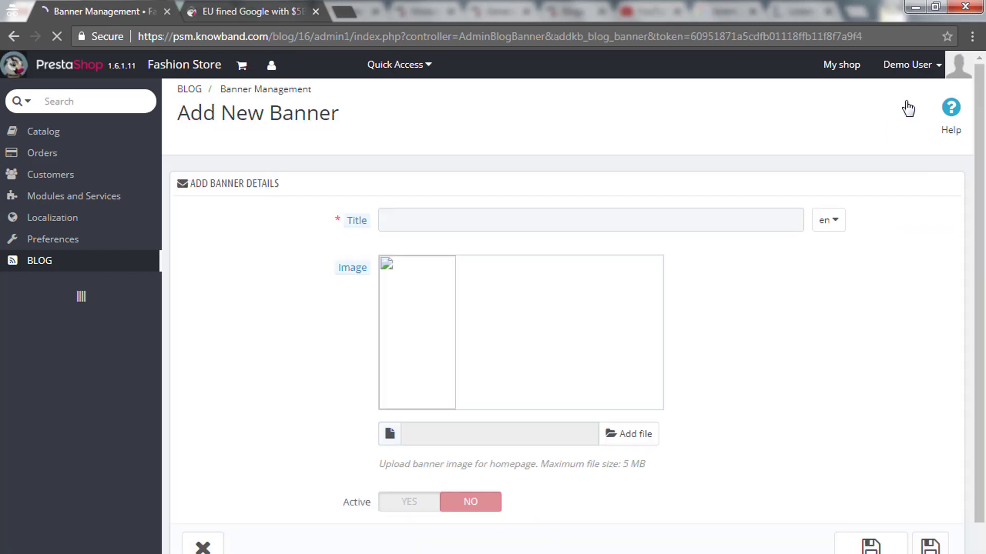
{"action": "left_click", "coordinate": [634, 222]}
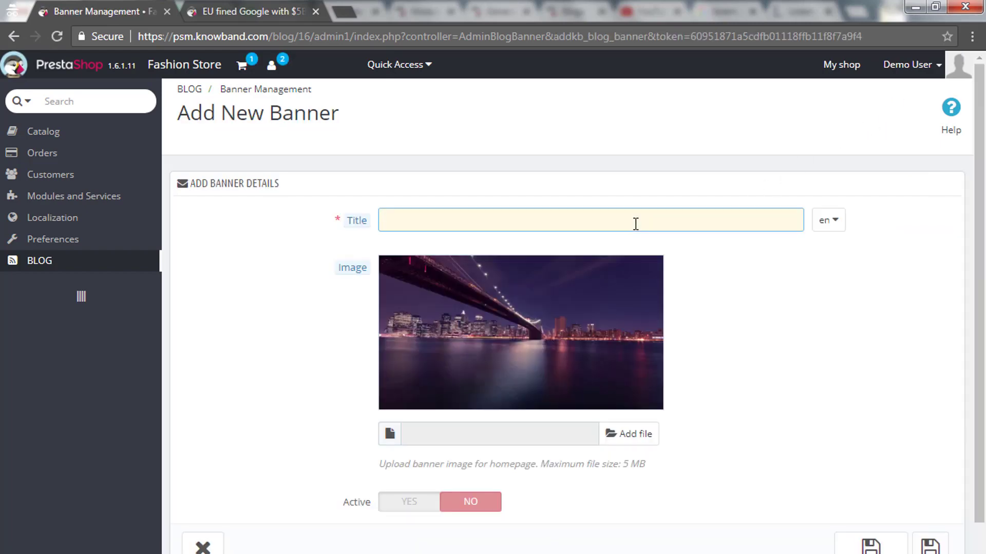
{"action": "left_click", "coordinate": [828, 221]}
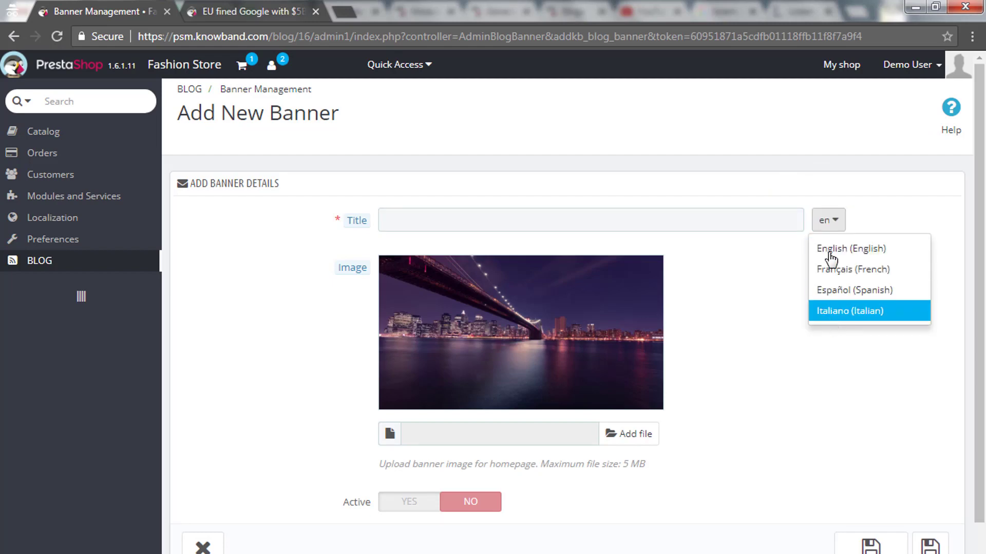
{"action": "left_click", "coordinate": [748, 251]}
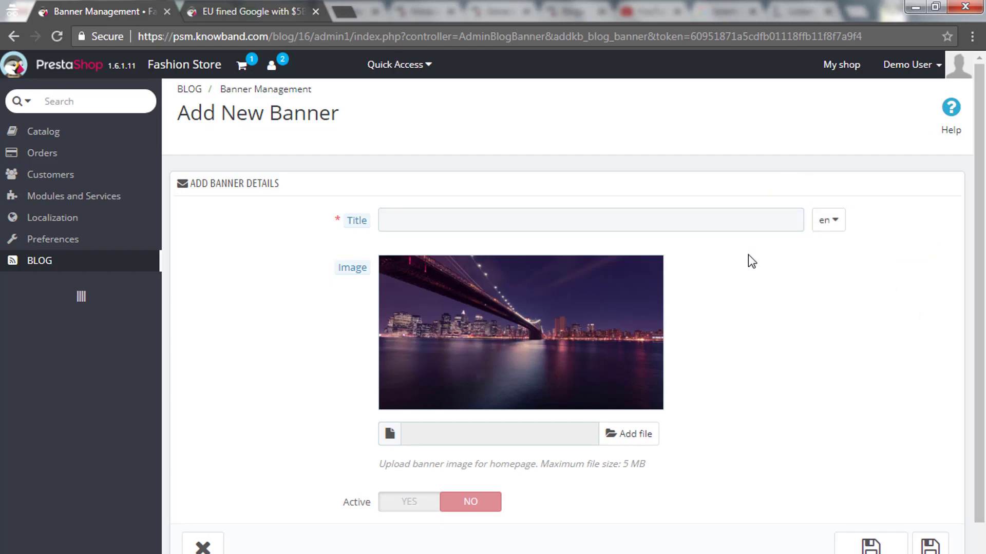
- Open and cancel the banner's image file picker, then try Active as Yes and return it to No
{"action": "left_click", "coordinate": [632, 439]}
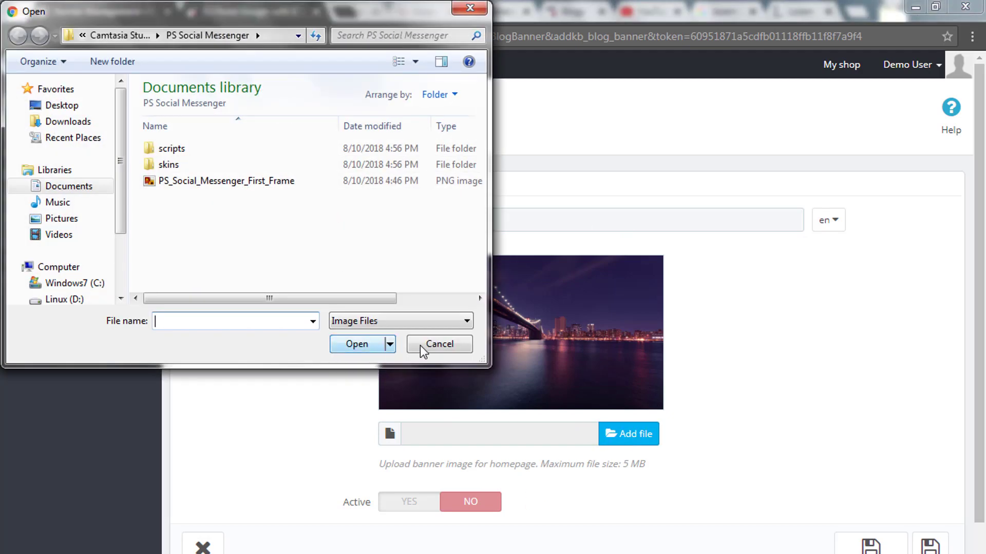
{"action": "left_click", "coordinate": [439, 344]}
{"action": "scroll", "coordinate": [620, 417], "scroll_direction": "down", "scroll_amount": 1}
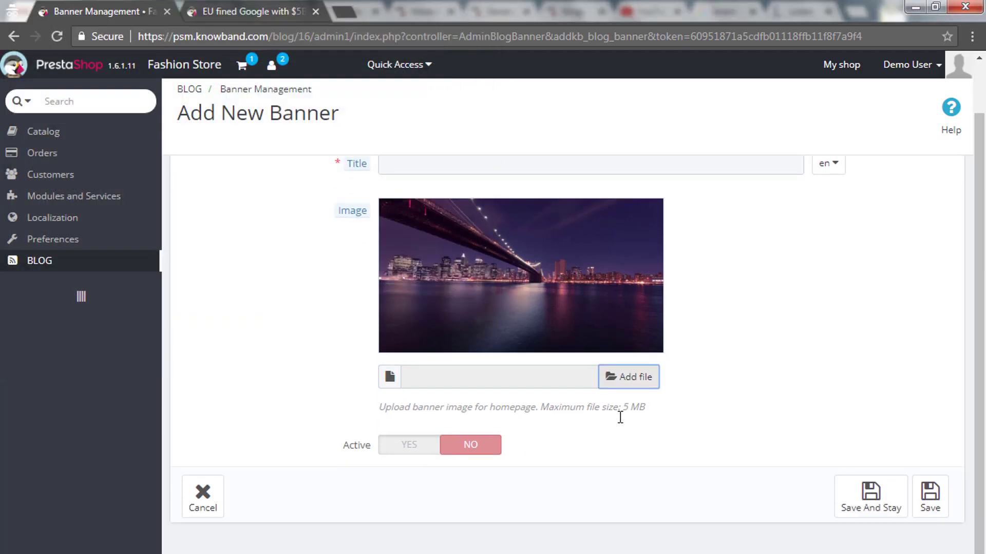
{"action": "left_click", "coordinate": [405, 446]}
{"action": "left_click", "coordinate": [482, 446]}
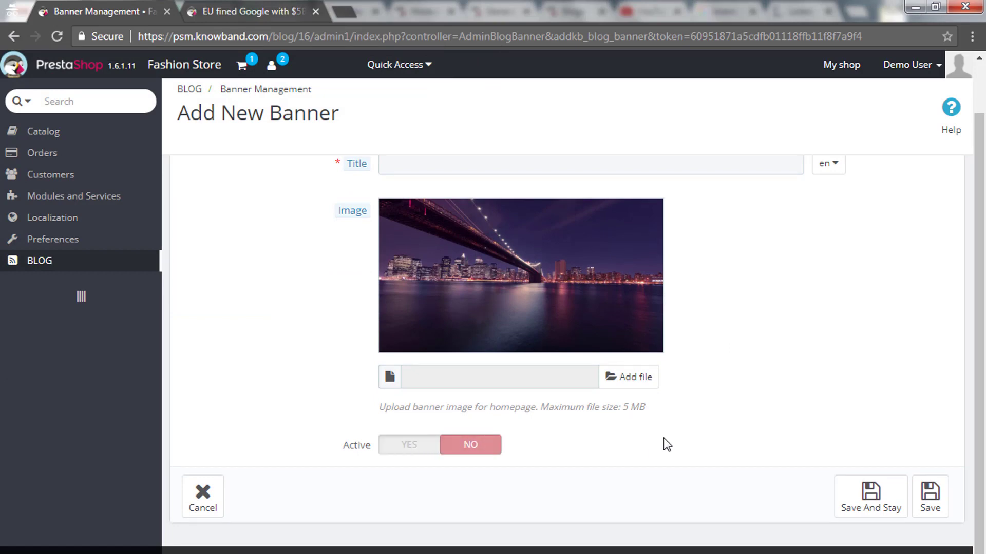
{"action": "scroll", "coordinate": [666, 444], "scroll_direction": "up", "scroll_amount": 1}
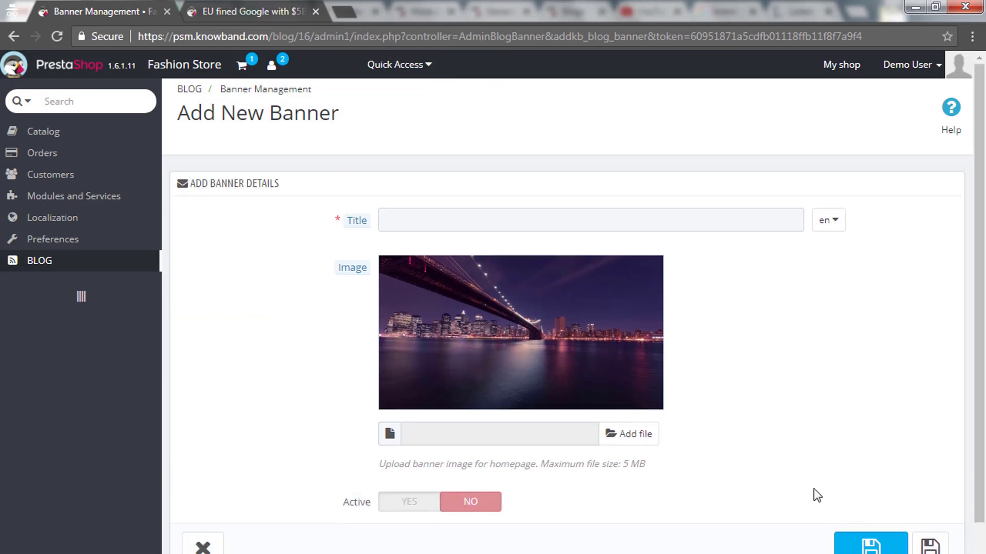
- Return to the storefront's Blog page and examine the Blogs banner above the posts
{"action": "left_click", "coordinate": [285, 12]}
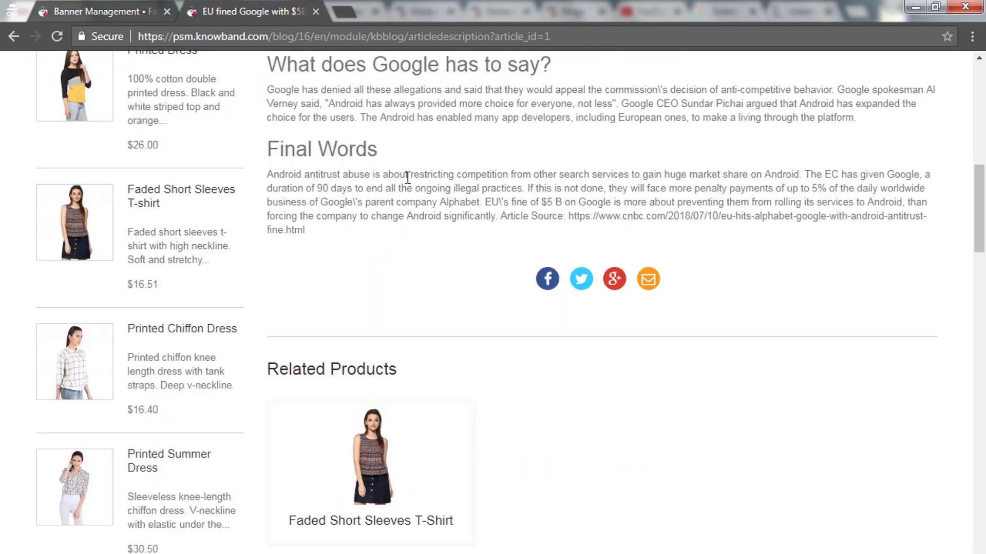
{"action": "scroll", "coordinate": [407, 177], "scroll_direction": "up", "scroll_amount": 12}
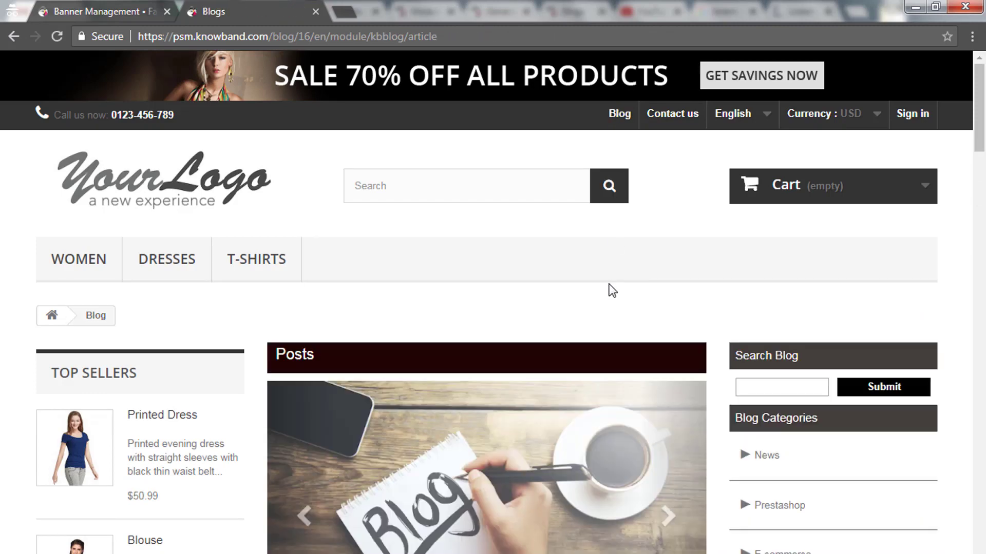
{"action": "scroll", "coordinate": [612, 290], "scroll_direction": "down", "scroll_amount": 6}
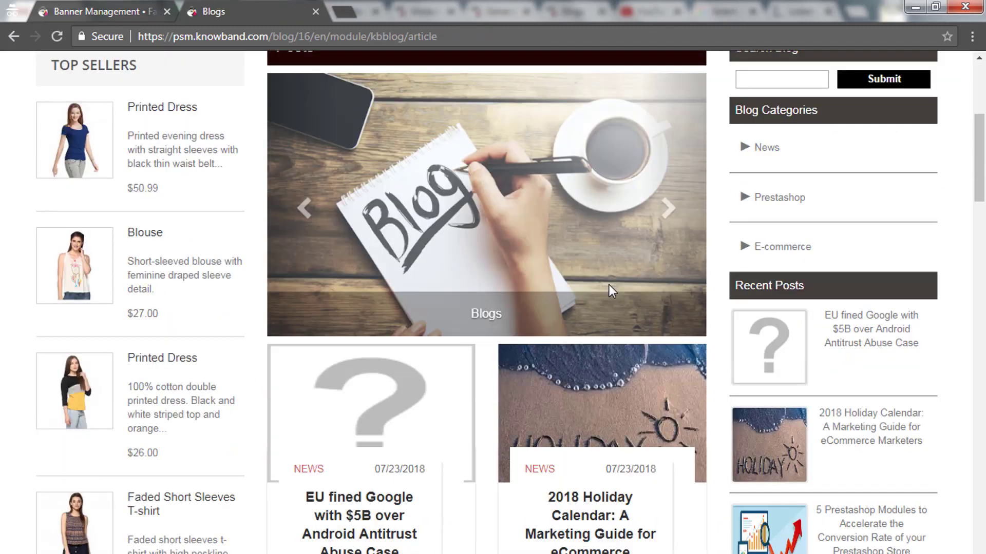